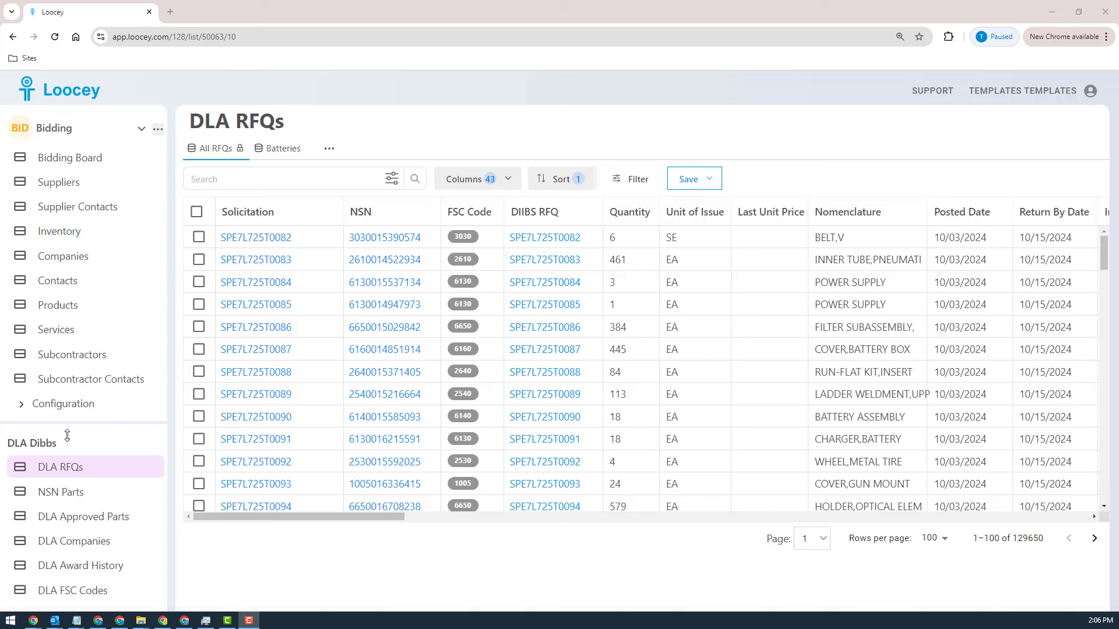
Step: Enlarge the DLA Dibbs section of the navigation by moving its divider up until all its lists fit
{"action": "left_click_drag", "start_coordinate": [75, 432], "coordinate": [76, 390]}
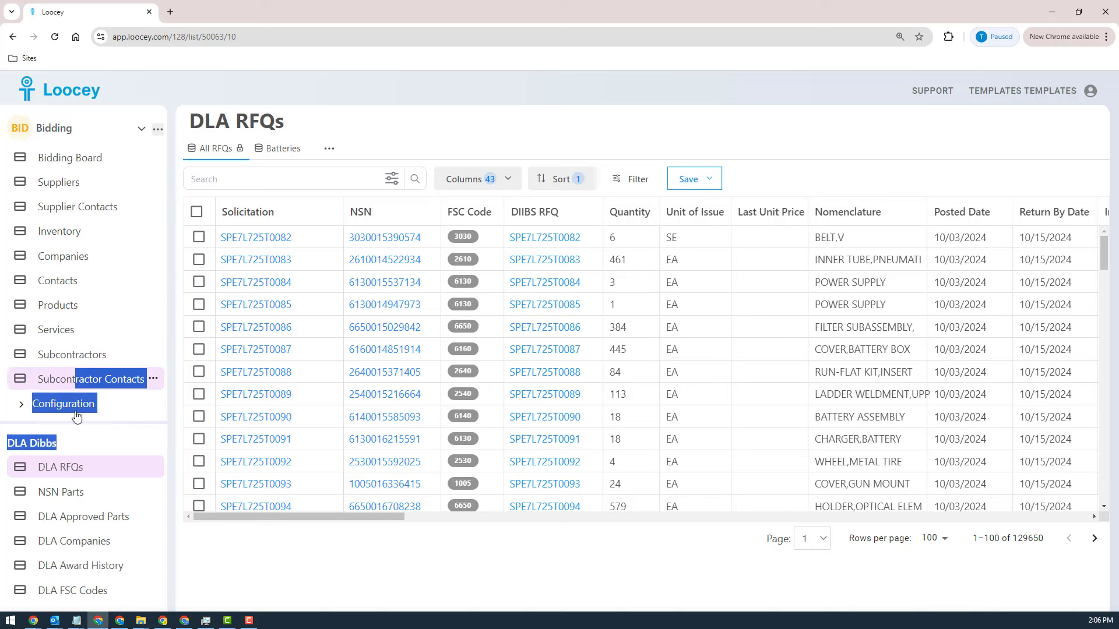
{"action": "left_click", "coordinate": [105, 440]}
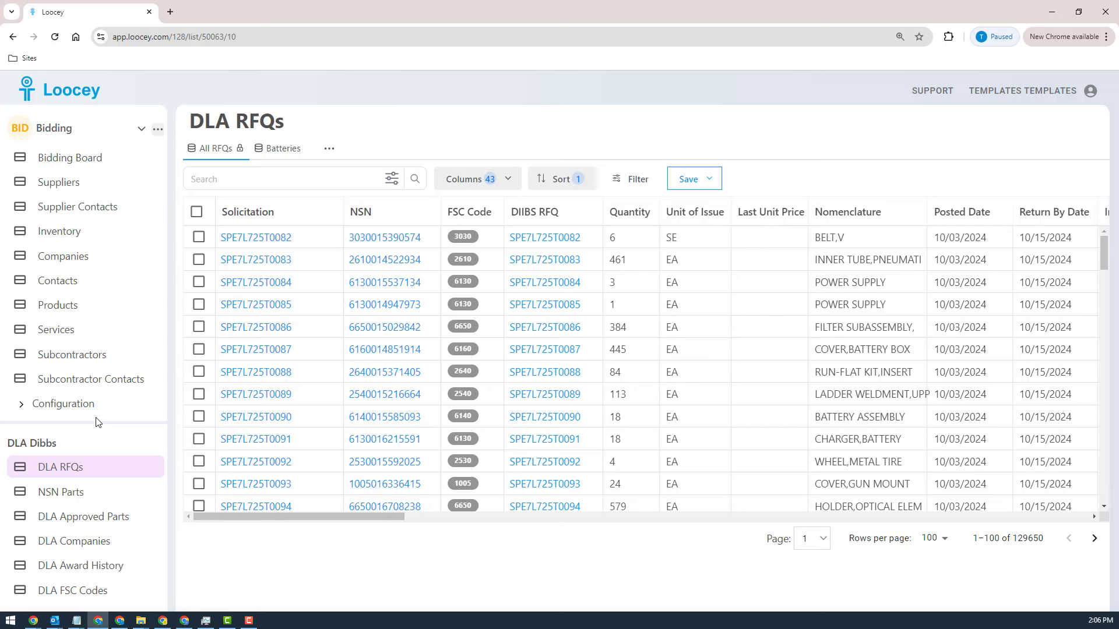
{"action": "left_click_drag", "start_coordinate": [96, 421], "coordinate": [96, 302]}
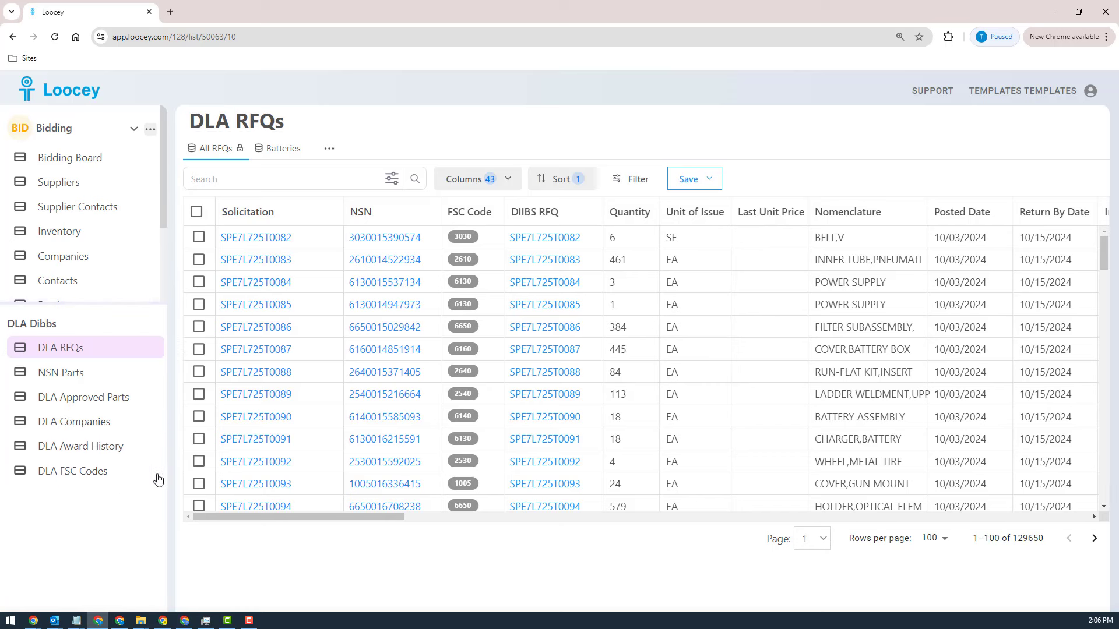
Step: Open the DLA FSC Codes list and browse its codes and titles
{"action": "left_click", "coordinate": [75, 473]}
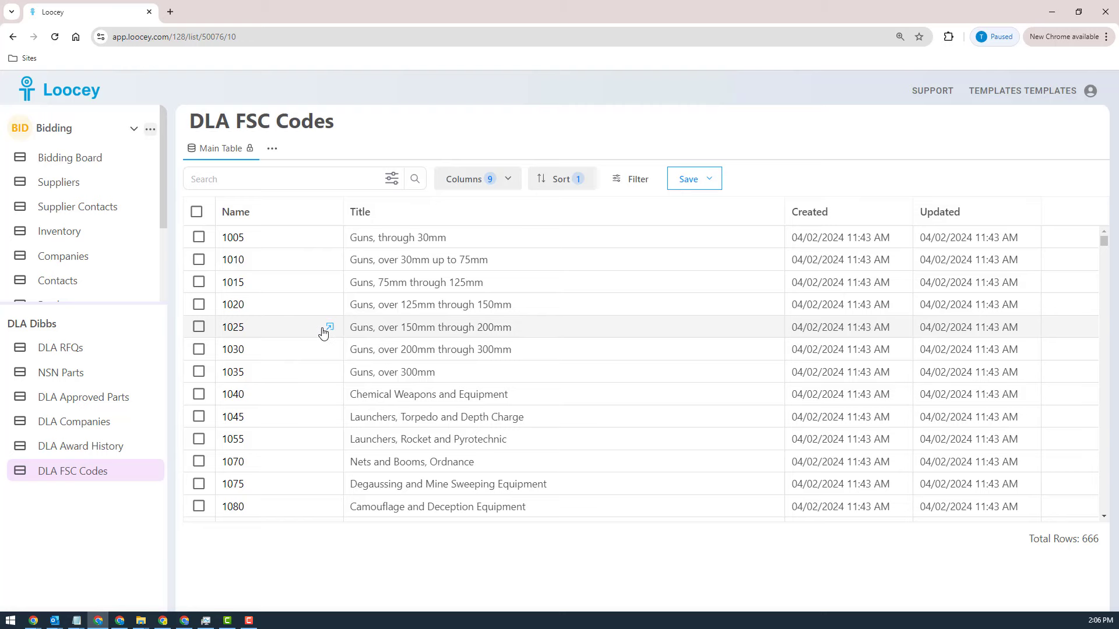
{"action": "scroll", "coordinate": [433, 394], "scroll_direction": "down", "scroll_amount": 20}
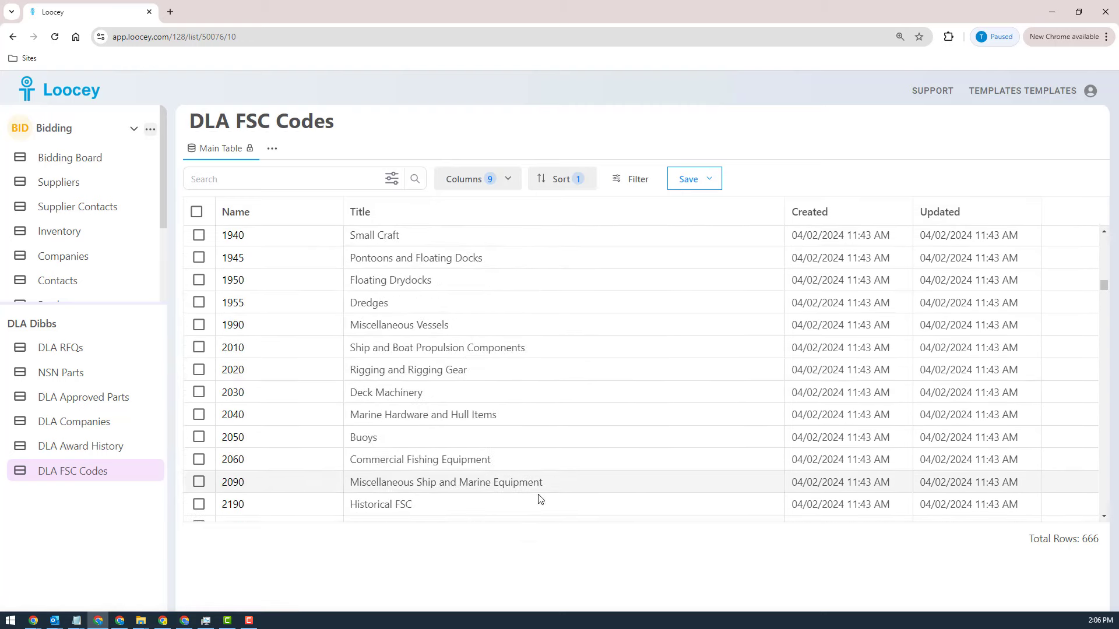
{"action": "scroll", "coordinate": [537, 499], "scroll_direction": "up", "scroll_amount": 20}
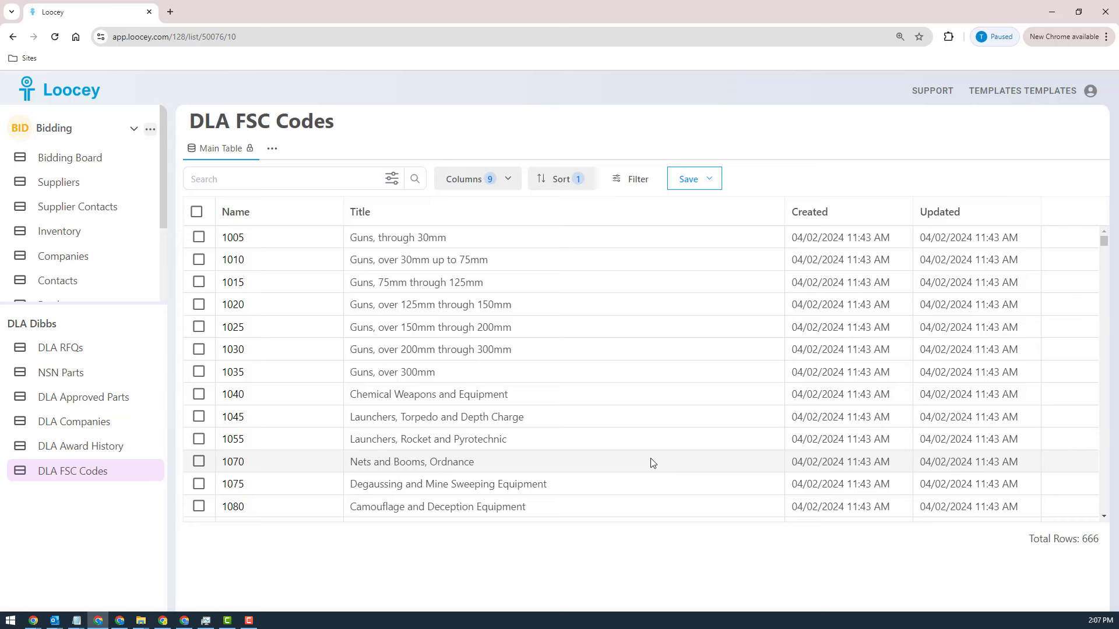
{"action": "scroll", "coordinate": [512, 400], "scroll_direction": "down", "scroll_amount": 12}
{"action": "scroll", "coordinate": [512, 402], "scroll_direction": "up", "scroll_amount": 5}
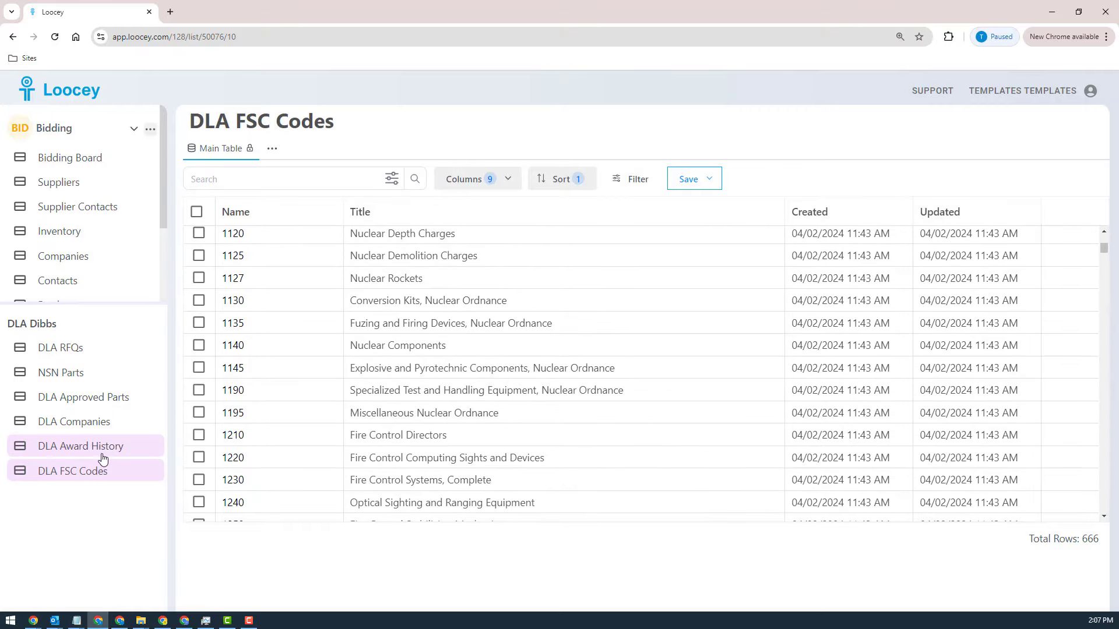
Step: Open the DLA Companies list and look through the companies' cage codes and contact details
{"action": "left_click", "coordinate": [75, 428]}
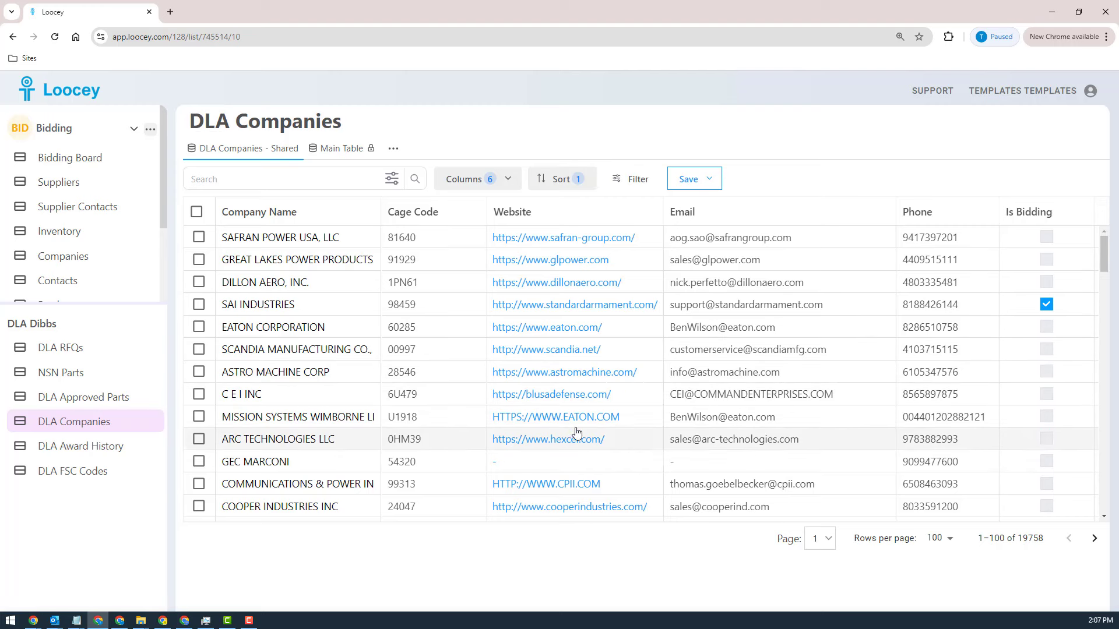
{"action": "scroll", "coordinate": [568, 426], "scroll_direction": "down", "scroll_amount": 20}
{"action": "scroll", "coordinate": [564, 425], "scroll_direction": "down", "scroll_amount": 5}
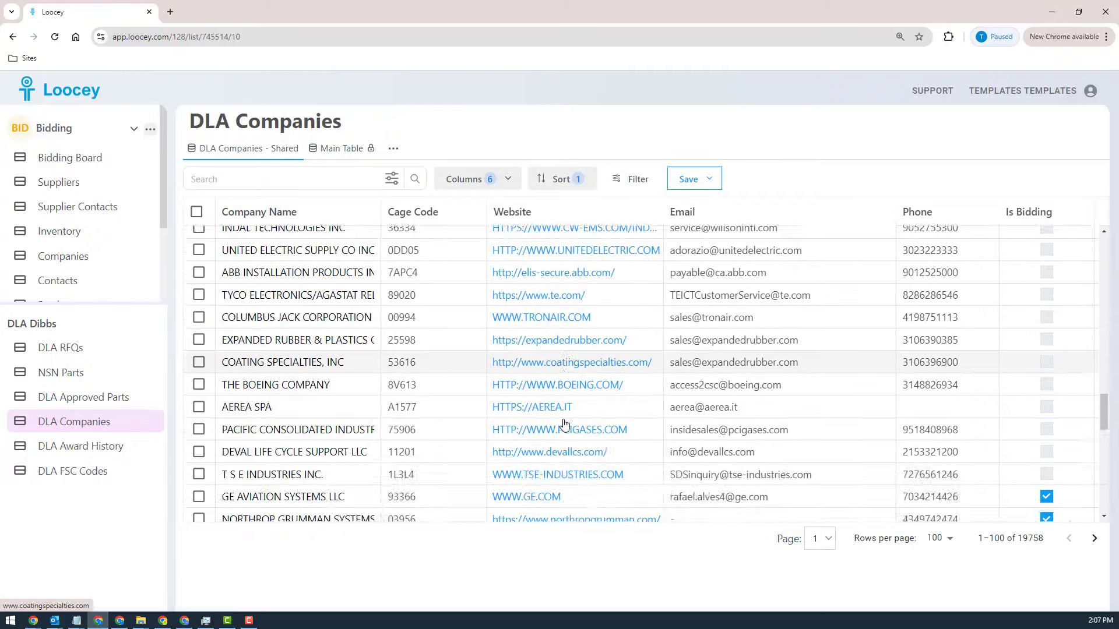
{"action": "scroll", "coordinate": [564, 425], "scroll_direction": "up", "scroll_amount": 20}
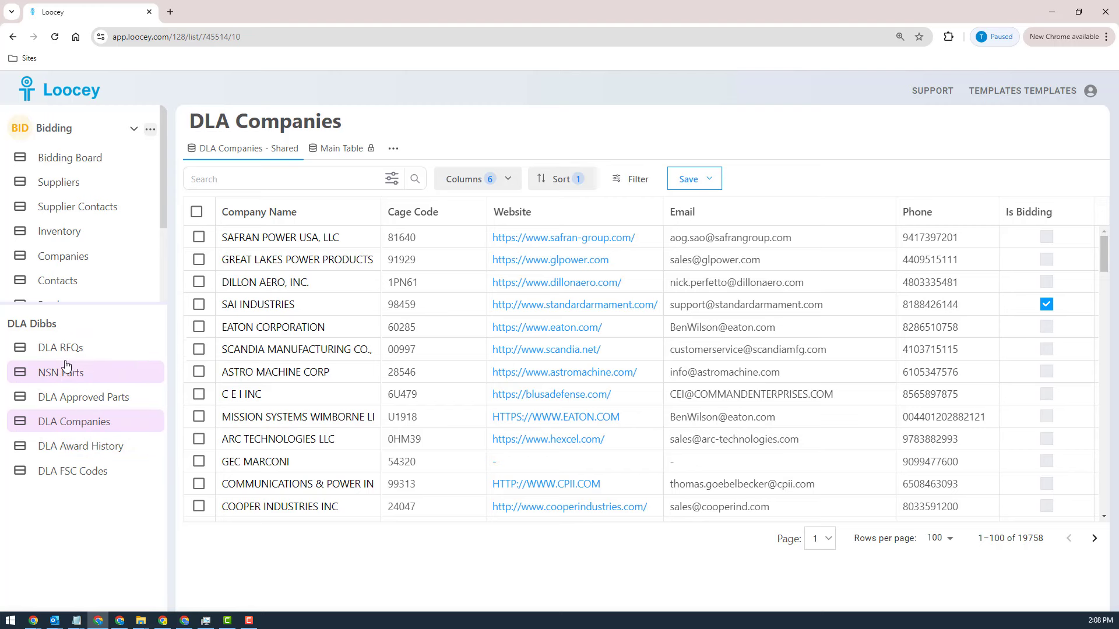
Step: Search the DLA Approved Parts list for Eaton Corporation's cage code 60285, limiting the search to the Cage Code column
{"action": "left_click", "coordinate": [88, 396]}
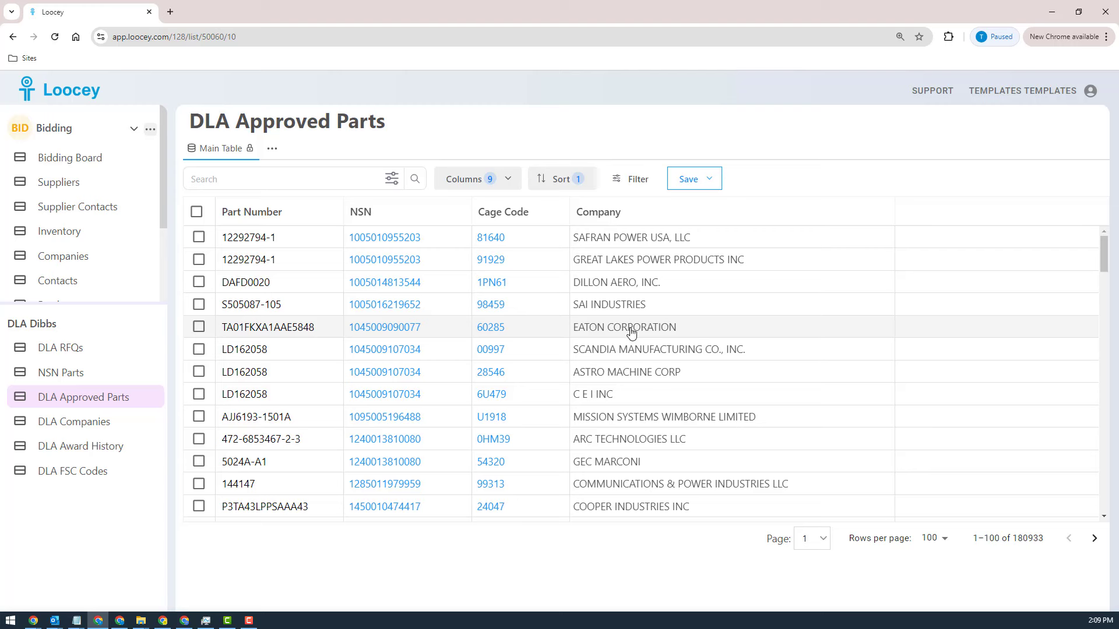
{"action": "left_click_drag", "start_coordinate": [511, 331], "coordinate": [476, 327]}
{"action": "key", "text": "ctrl+c"}
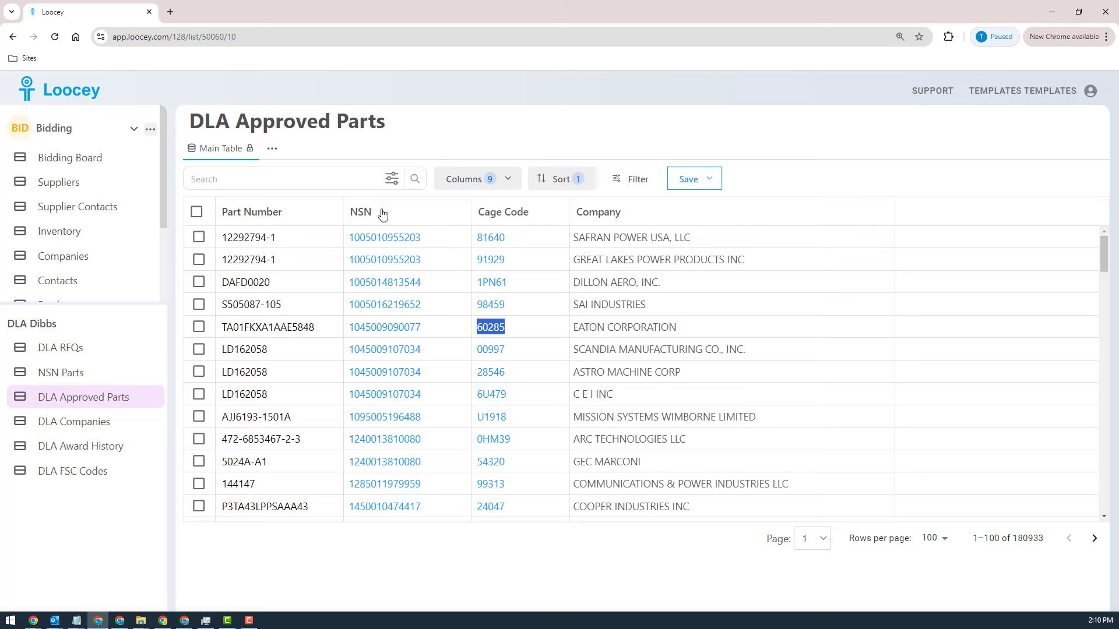
{"action": "left_click", "coordinate": [262, 180]}
{"action": "key", "text": "ctrl+v"}
{"action": "left_click", "coordinate": [392, 180]}
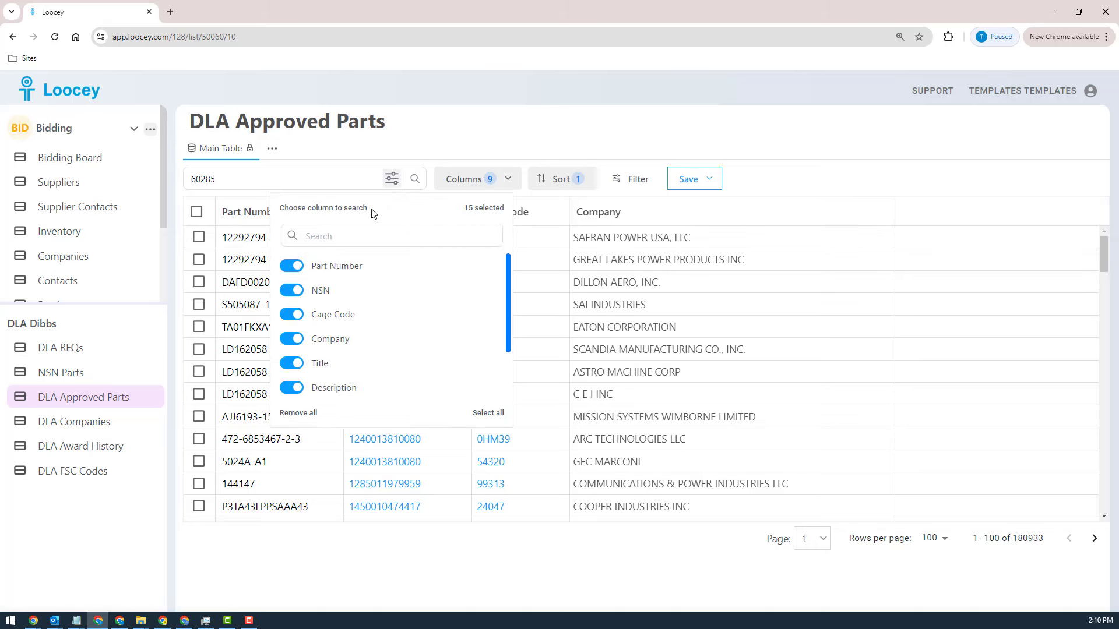
{"action": "left_click", "coordinate": [297, 413]}
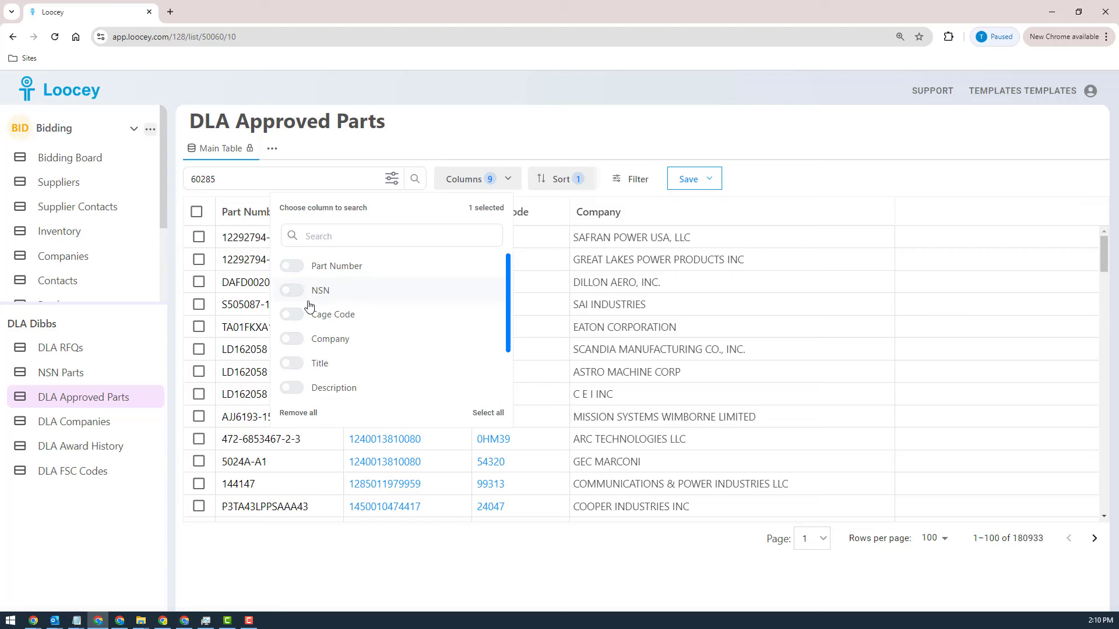
{"action": "left_click", "coordinate": [291, 314]}
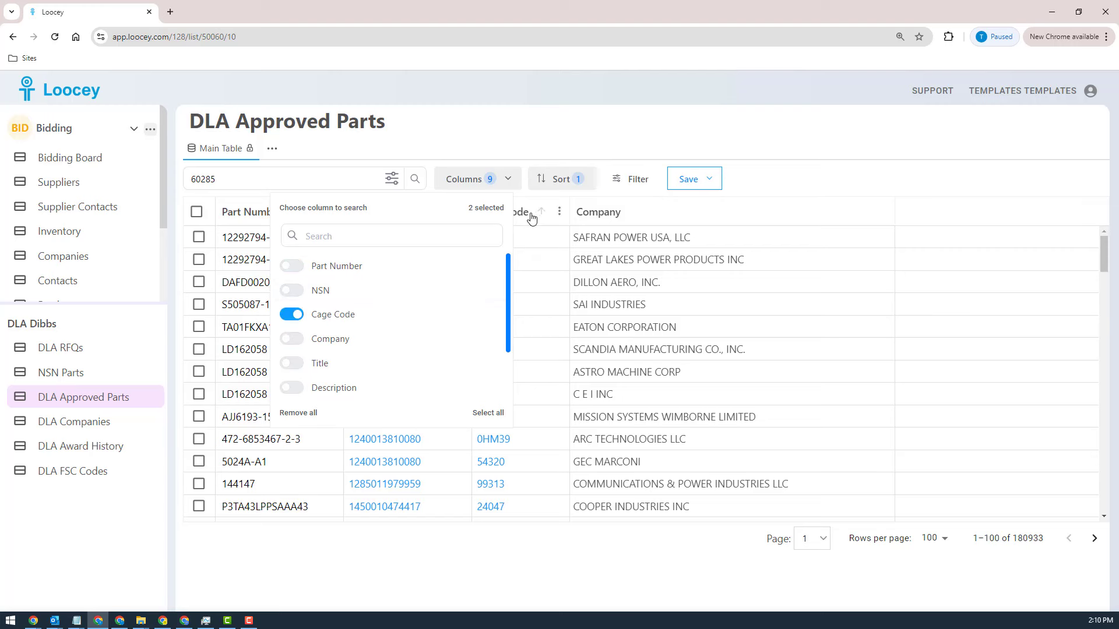
{"action": "left_click", "coordinate": [414, 186]}
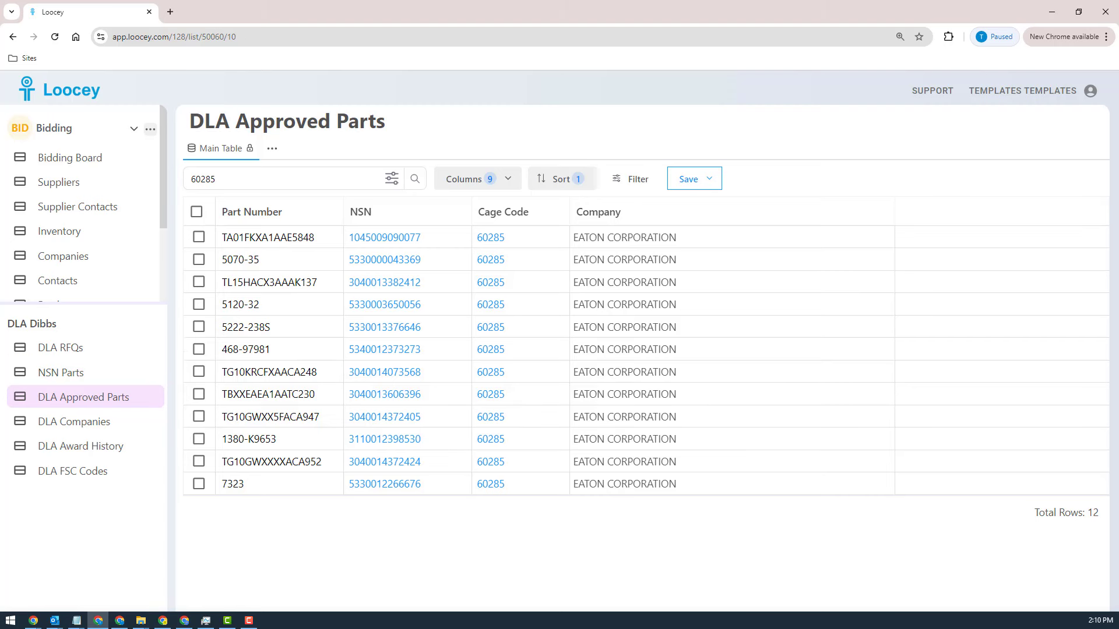
{"action": "left_click", "coordinate": [60, 382]}
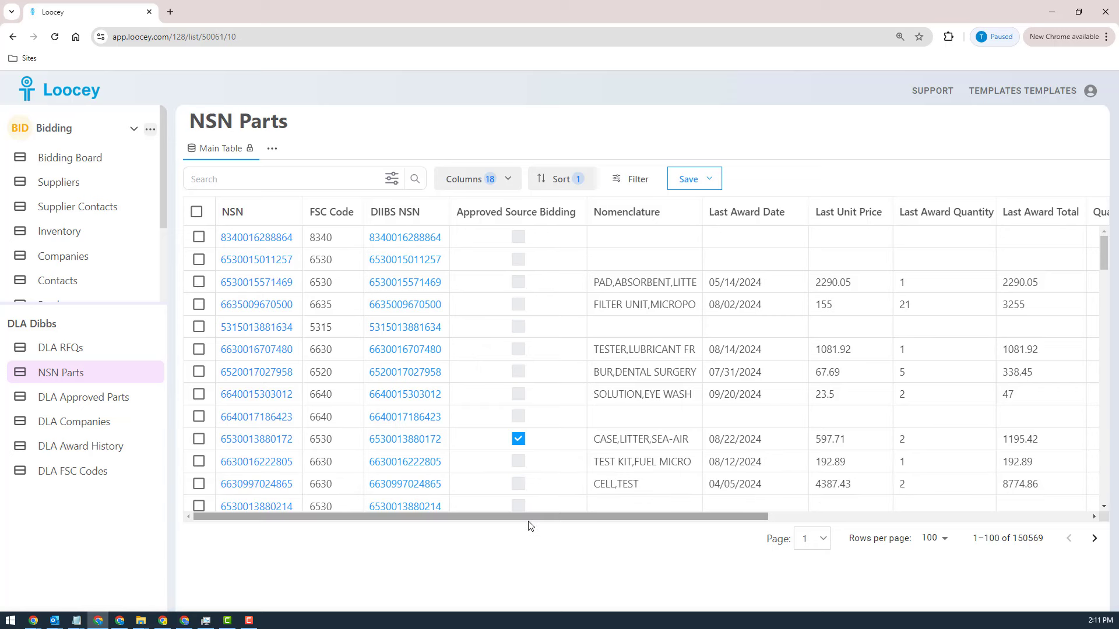
{"action": "left_click_drag", "start_coordinate": [523, 516], "coordinate": [387, 526]}
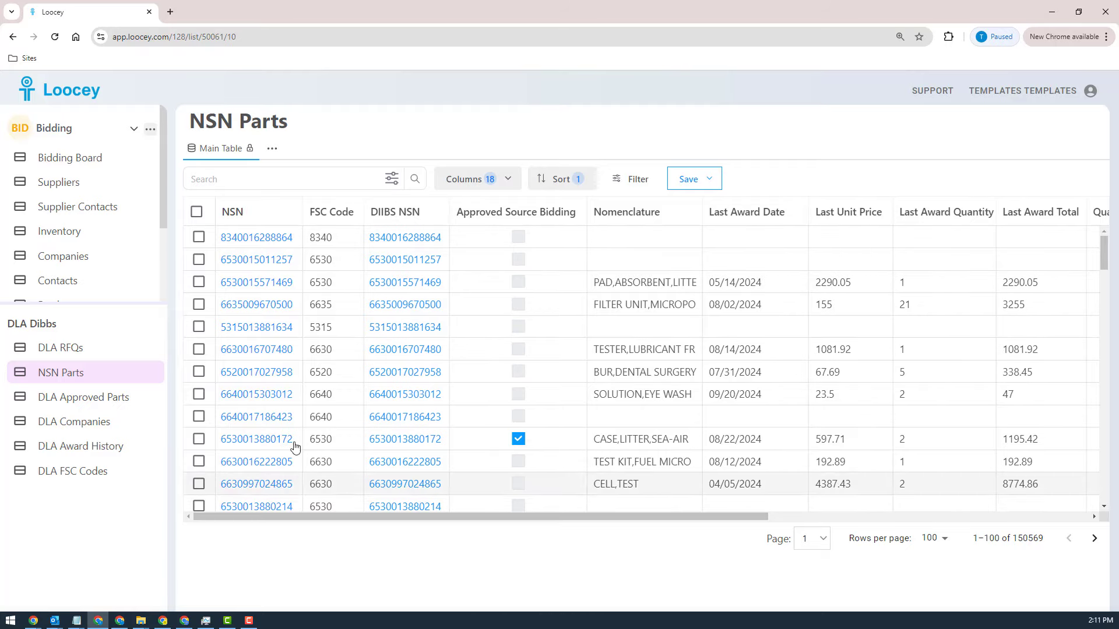
{"action": "left_click", "coordinate": [250, 375]}
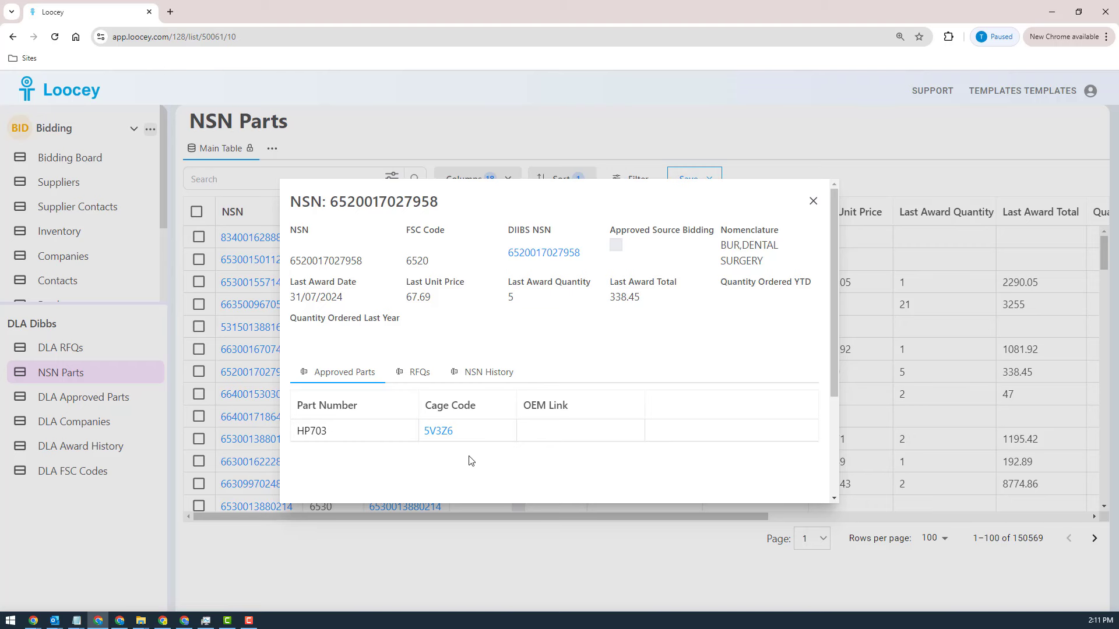
{"action": "left_click", "coordinate": [447, 437]}
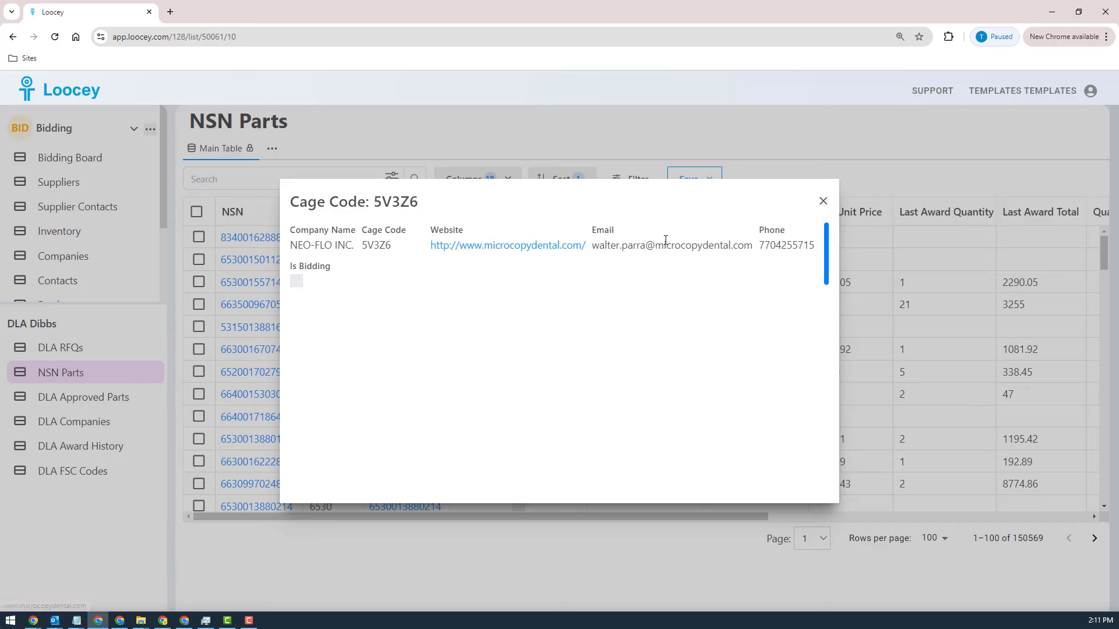
{"action": "left_click", "coordinate": [823, 200]}
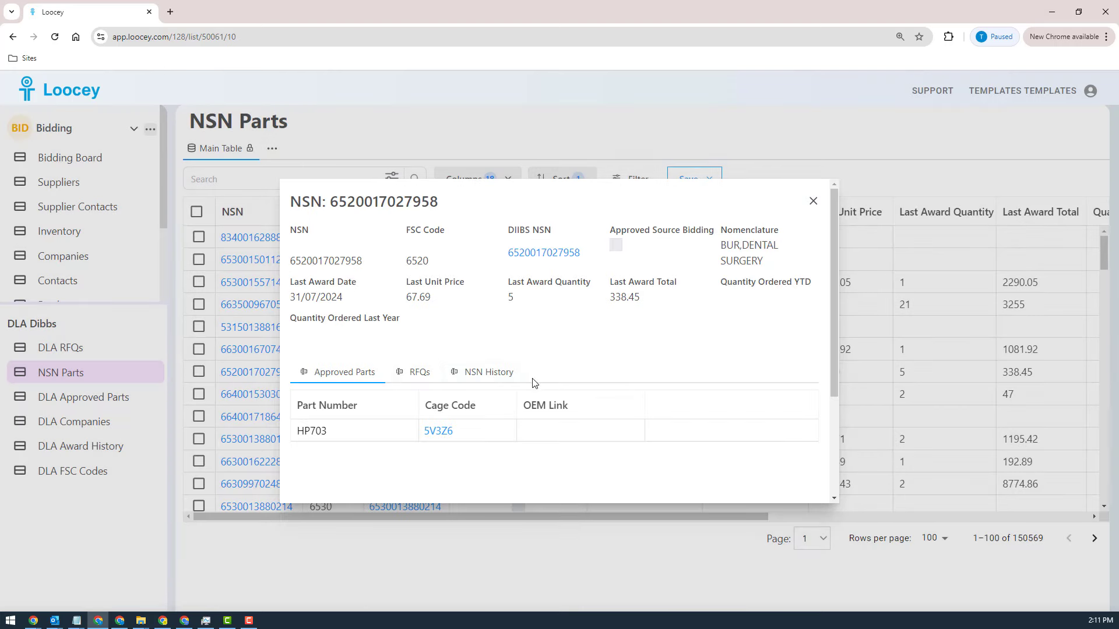
{"action": "left_click", "coordinate": [418, 376]}
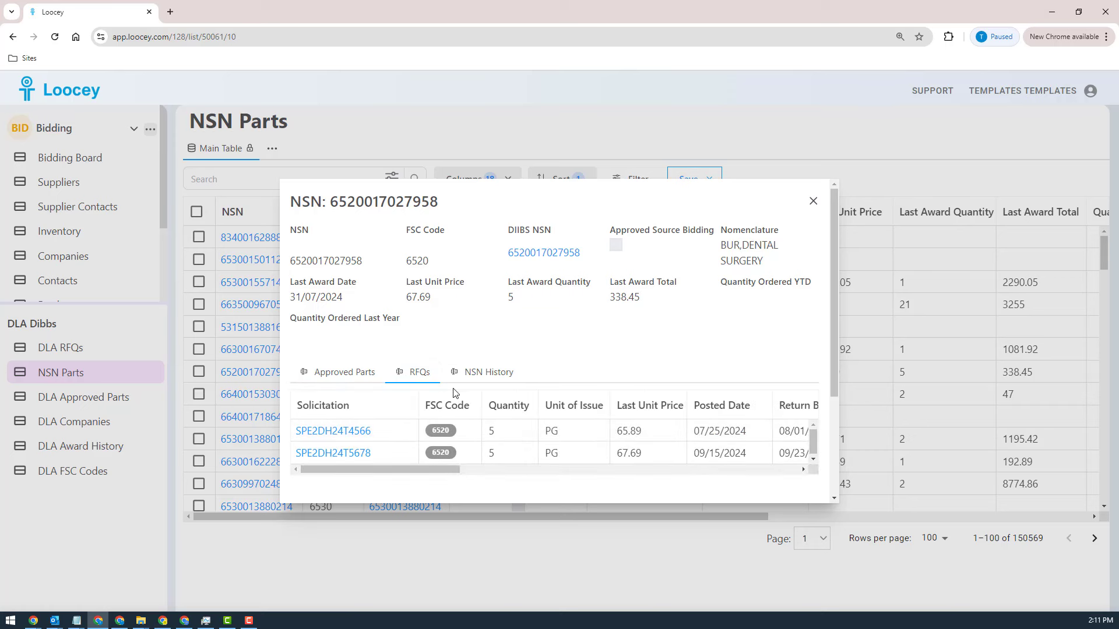
{"action": "left_click", "coordinate": [485, 374]}
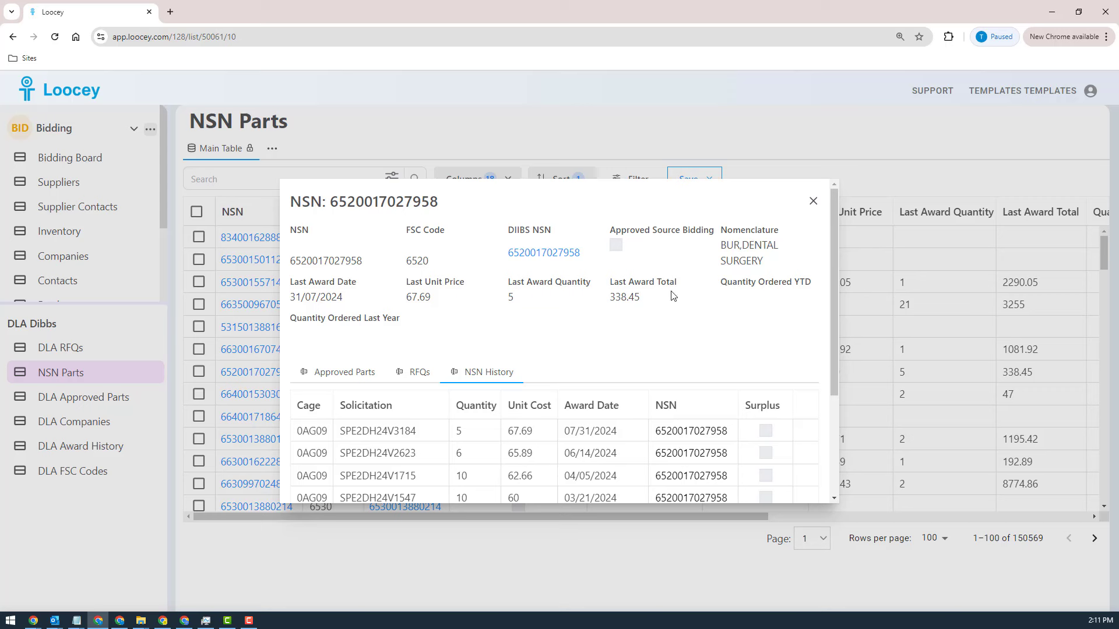
{"action": "left_click_drag", "start_coordinate": [662, 293], "coordinate": [302, 312]}
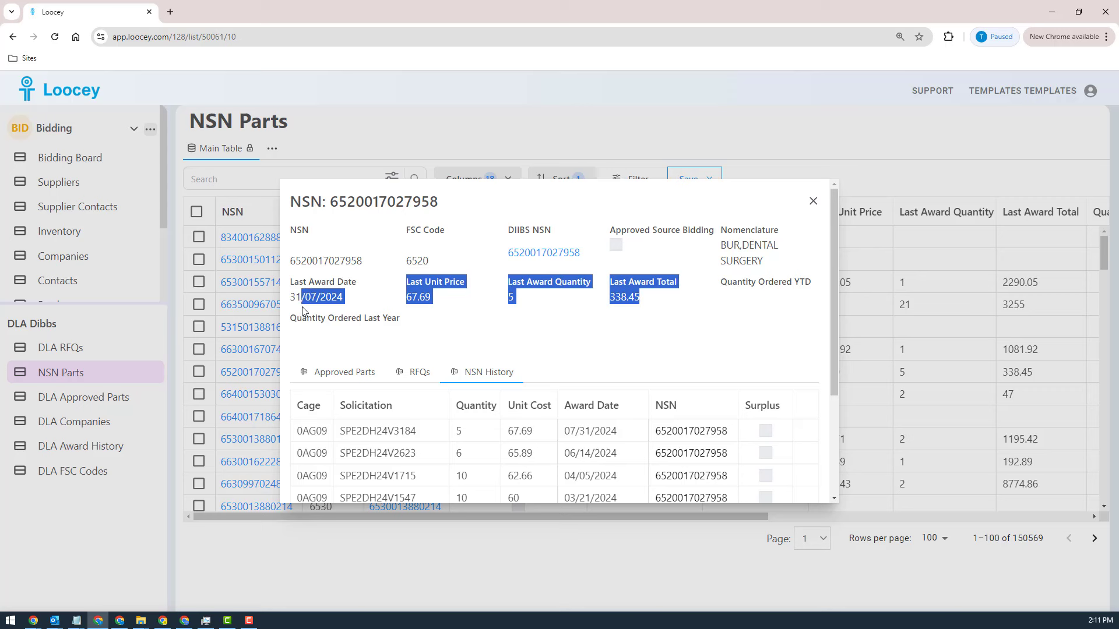
{"action": "left_click", "coordinate": [511, 336]}
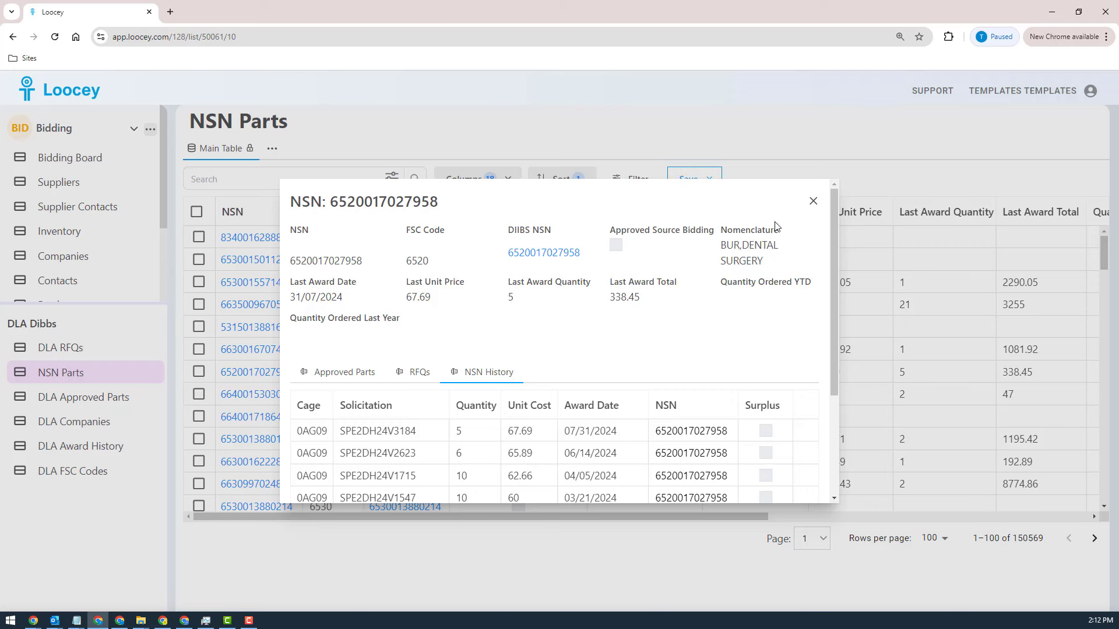
{"action": "left_click", "coordinate": [813, 202]}
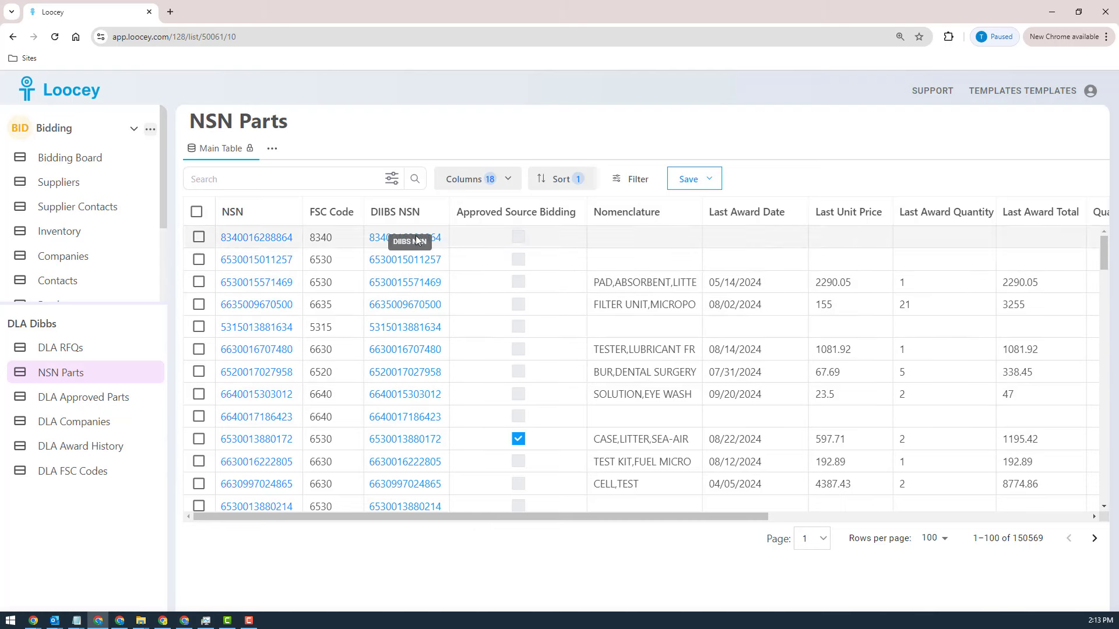
{"action": "left_click", "coordinate": [409, 352]}
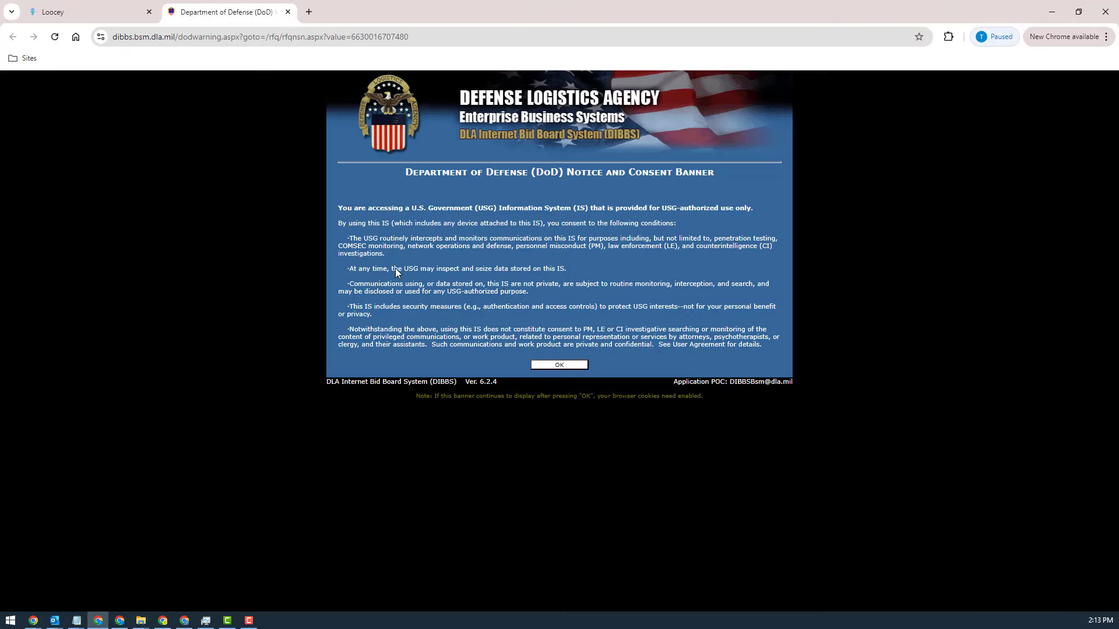
{"action": "left_click", "coordinate": [568, 365]}
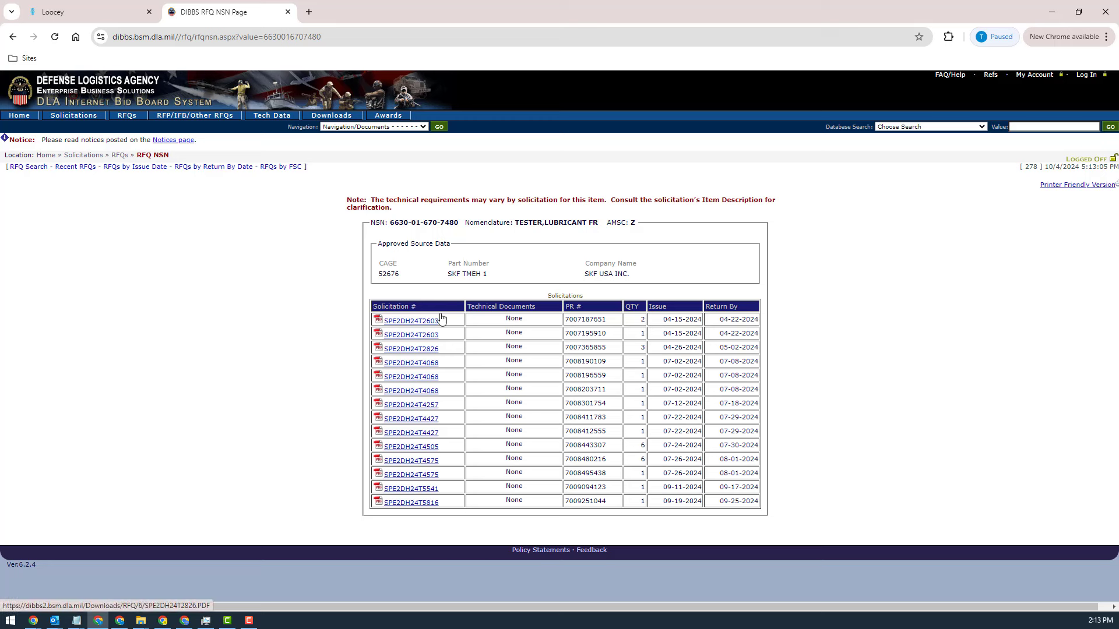
{"action": "left_click", "coordinate": [288, 12]}
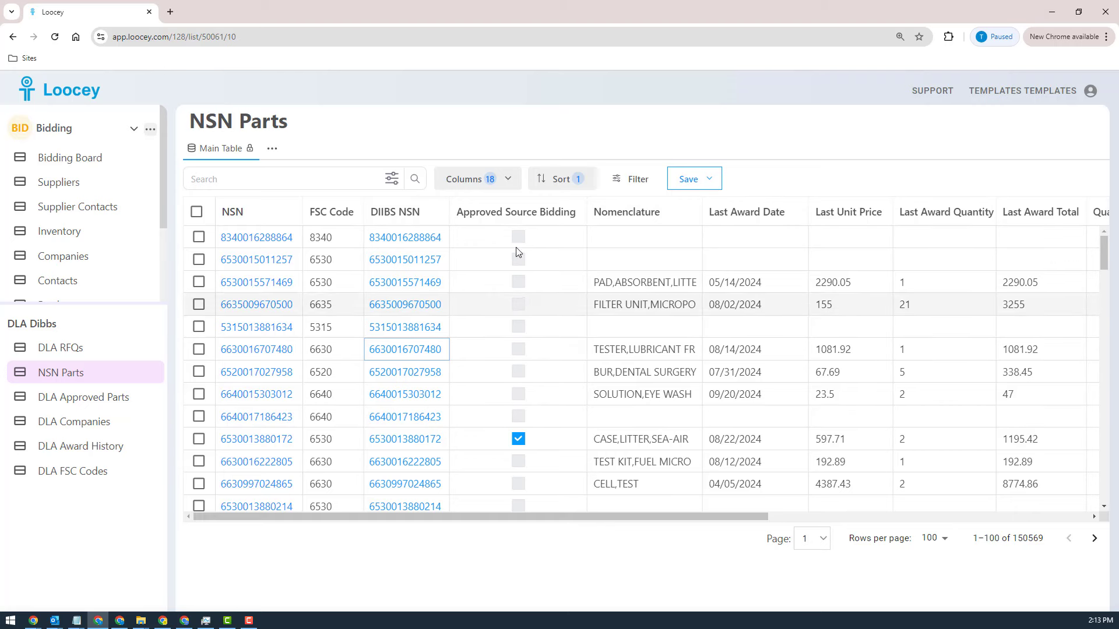
{"action": "mouse_move", "coordinate": [514, 262]}
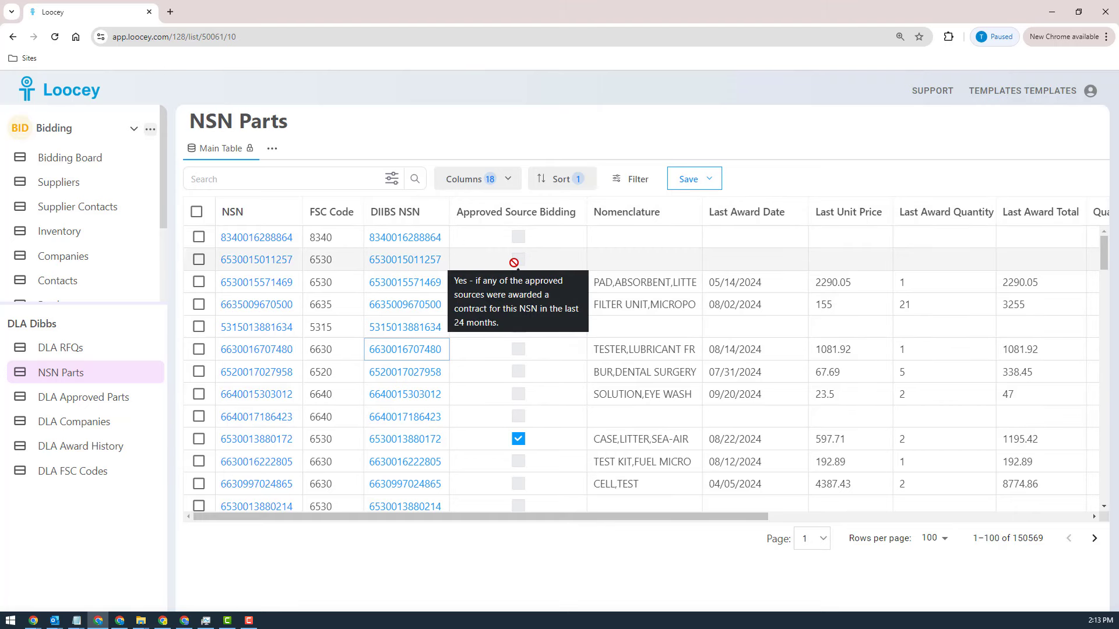
{"action": "mouse_move", "coordinate": [519, 411]}
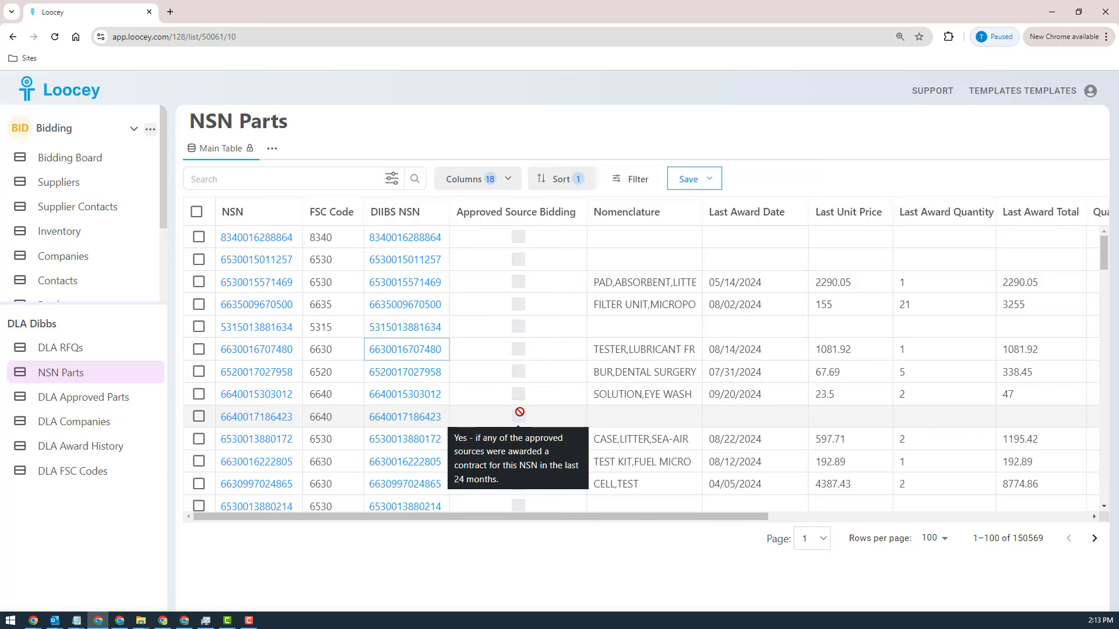
{"action": "left_click", "coordinate": [518, 439]}
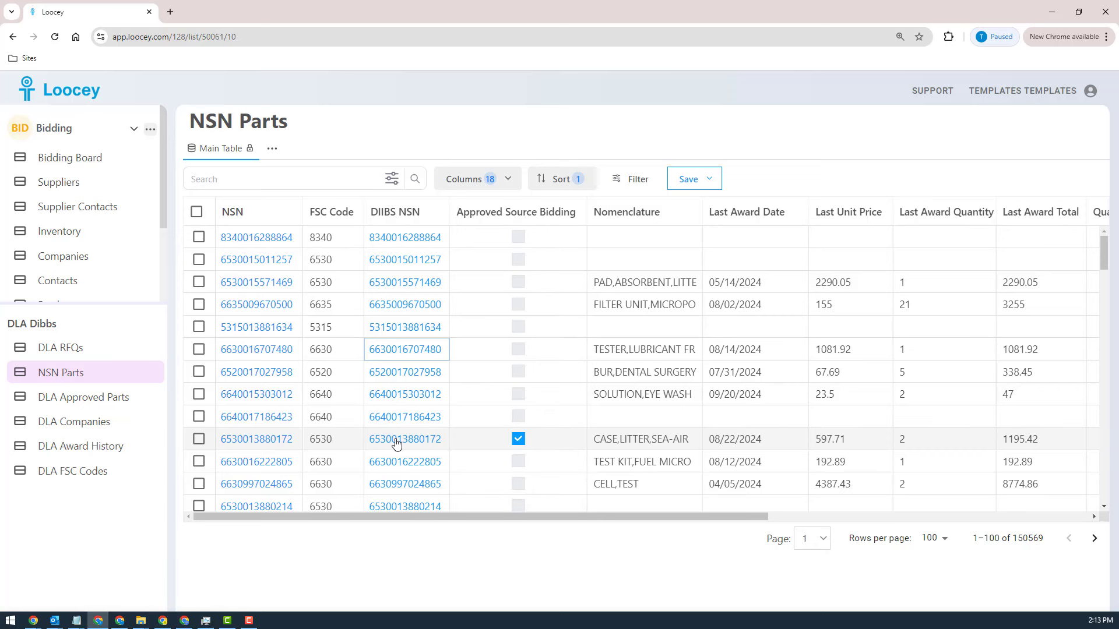
{"action": "left_click", "coordinate": [246, 440]}
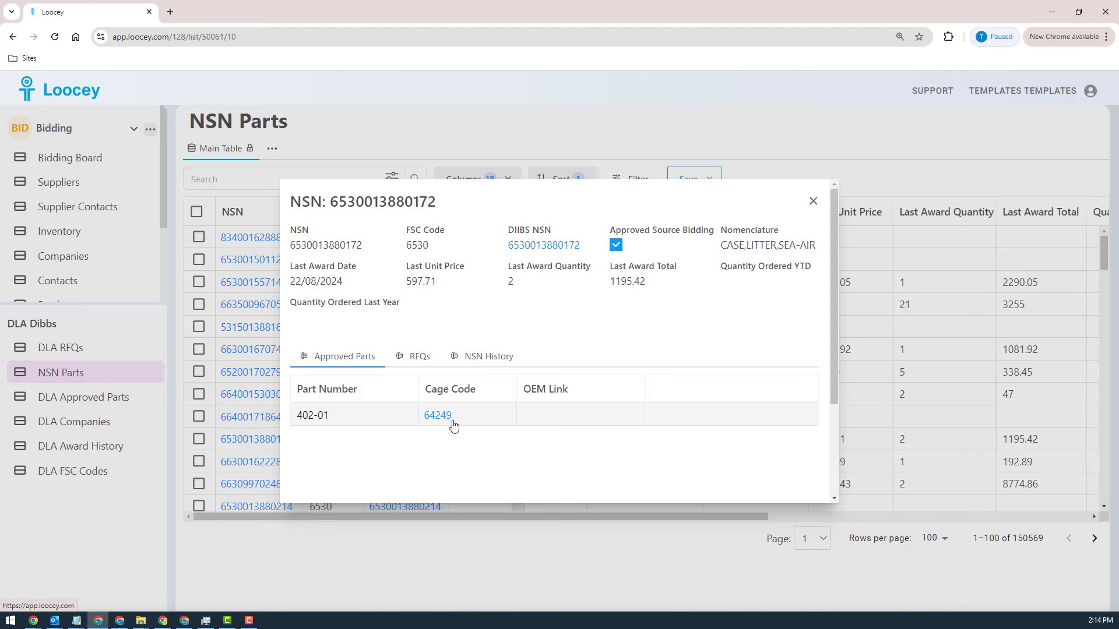
{"action": "left_click", "coordinate": [492, 365]}
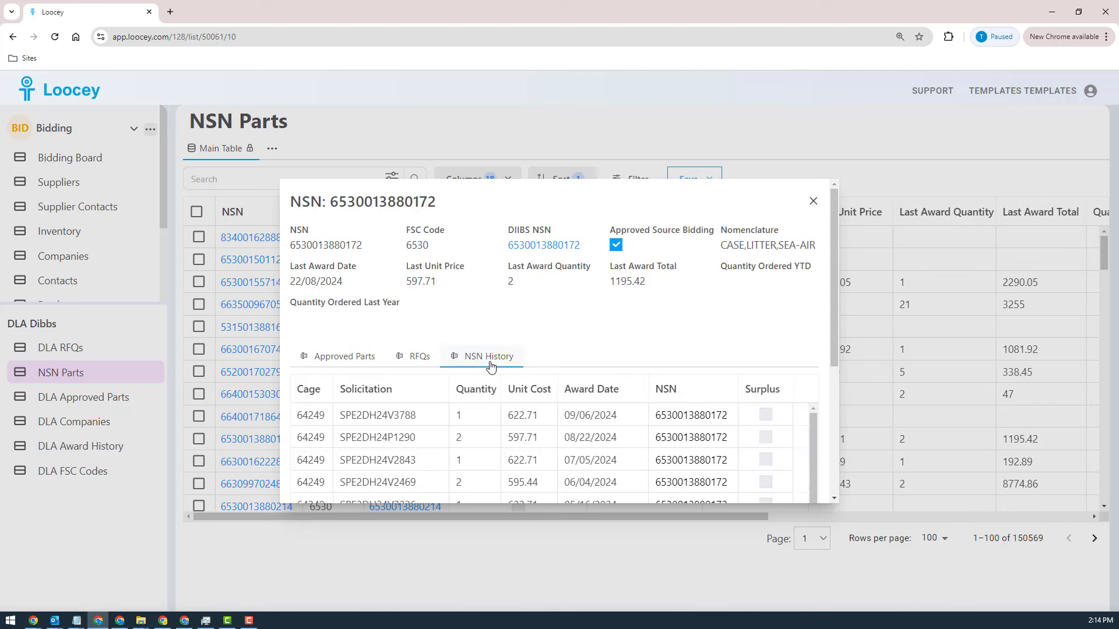
{"action": "double_click", "coordinate": [313, 416]}
{"action": "left_click", "coordinate": [354, 358]}
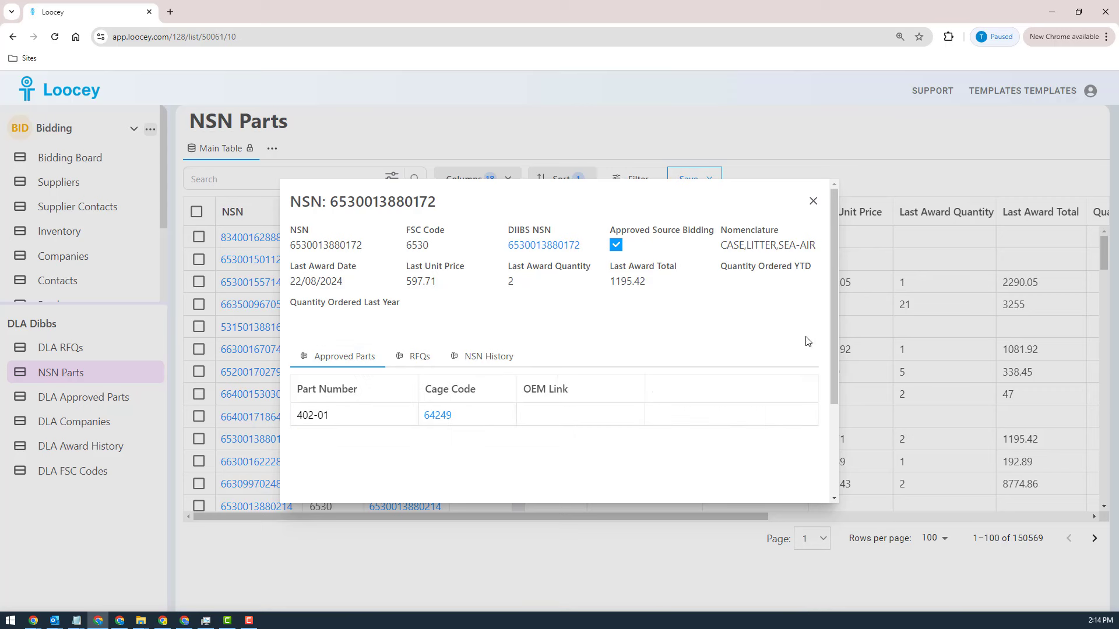
{"action": "scroll", "coordinate": [832, 319], "scroll_direction": "down", "scroll_amount": 1}
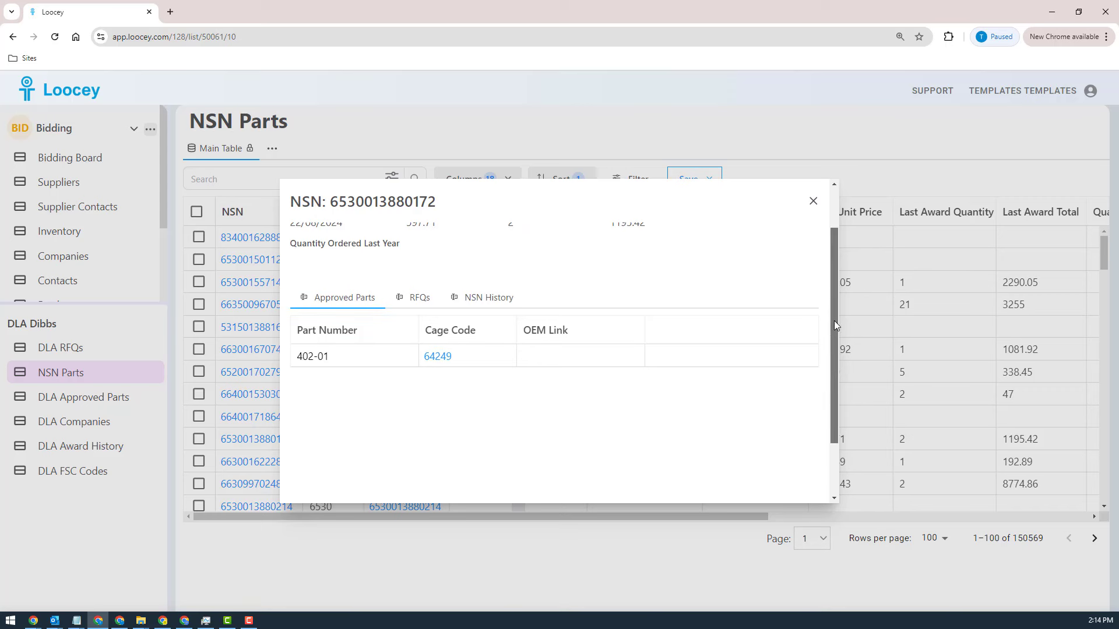
{"action": "scroll", "coordinate": [834, 320], "scroll_direction": "up", "scroll_amount": 1}
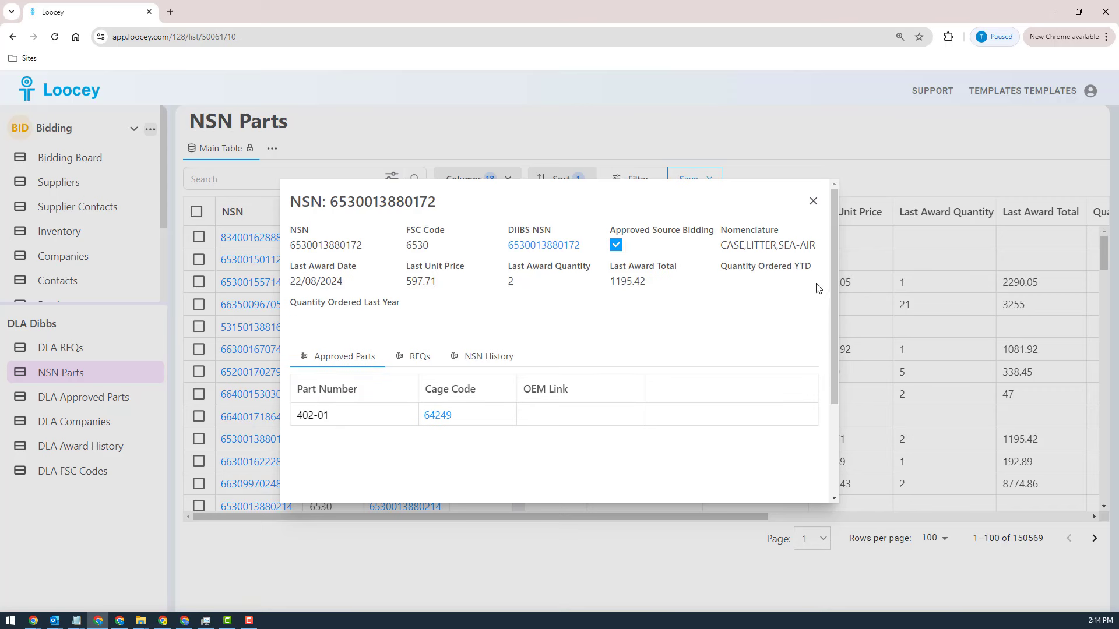
{"action": "left_click", "coordinate": [814, 204]}
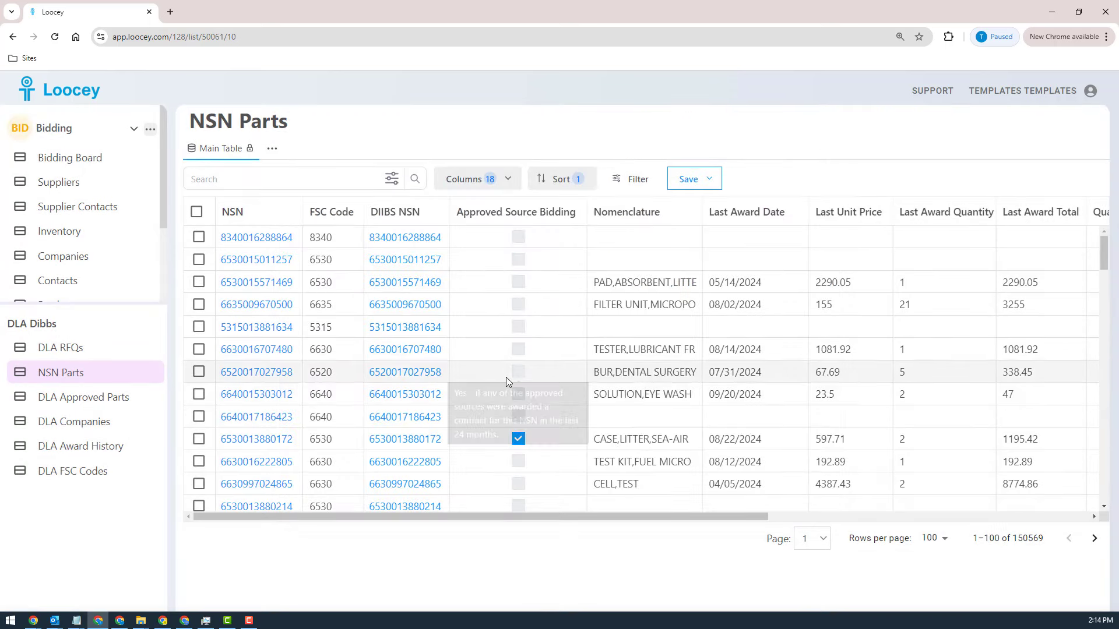
{"action": "mouse_move", "coordinate": [510, 444]}
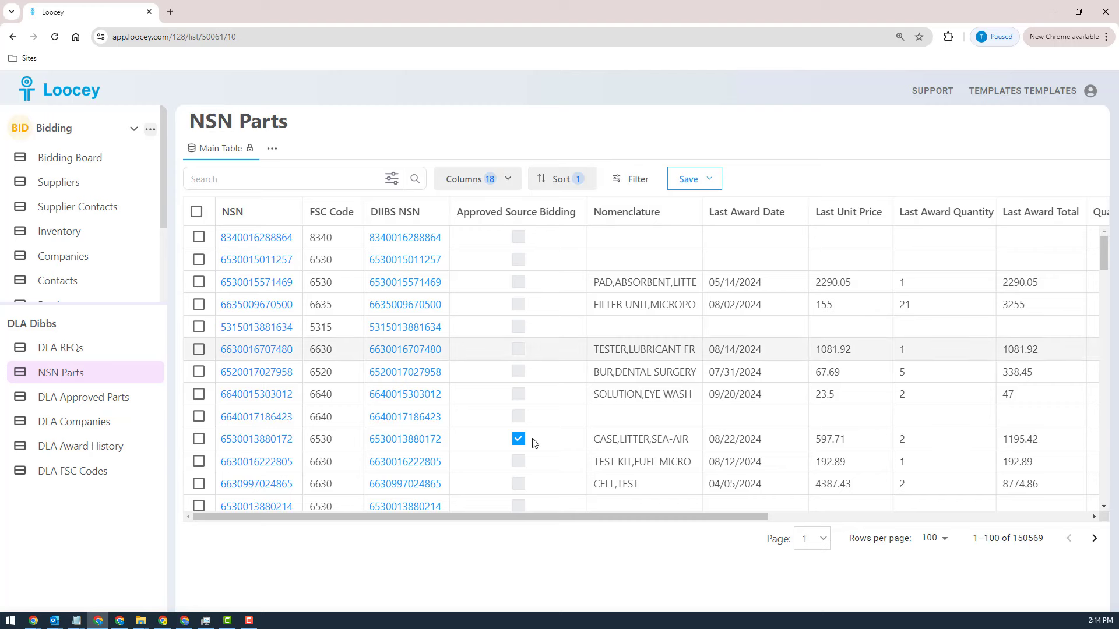
{"action": "left_click_drag", "start_coordinate": [492, 369], "coordinate": [641, 508]}
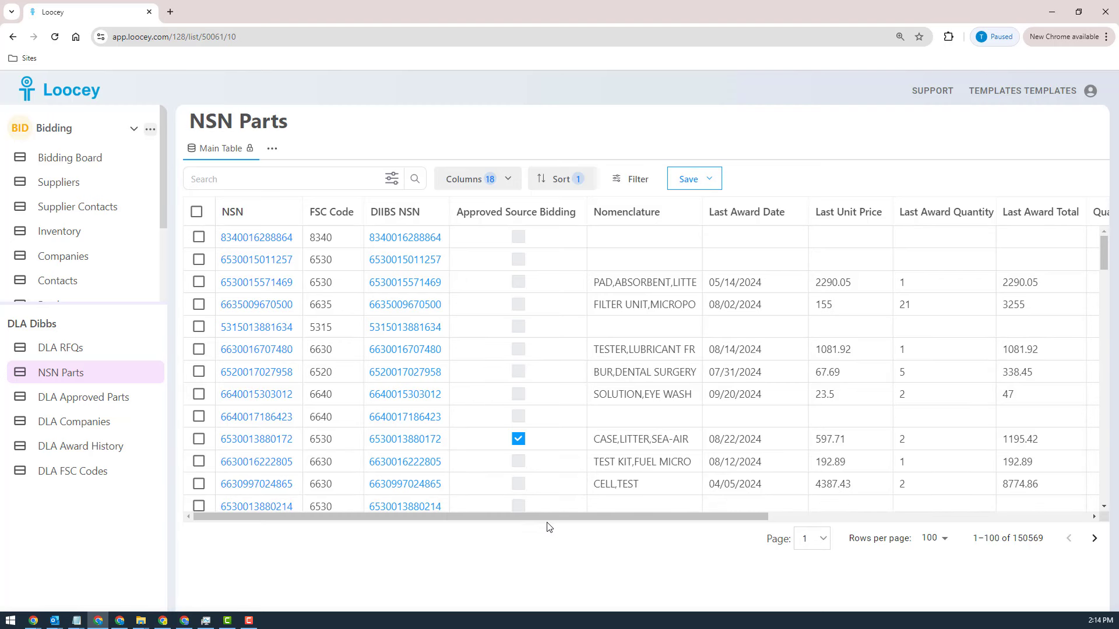
{"action": "left_click_drag", "start_coordinate": [534, 515], "coordinate": [428, 531]}
Step: Filter the NSN Parts list to records where Approved Source Bidding equals false
{"action": "left_click", "coordinate": [629, 181]}
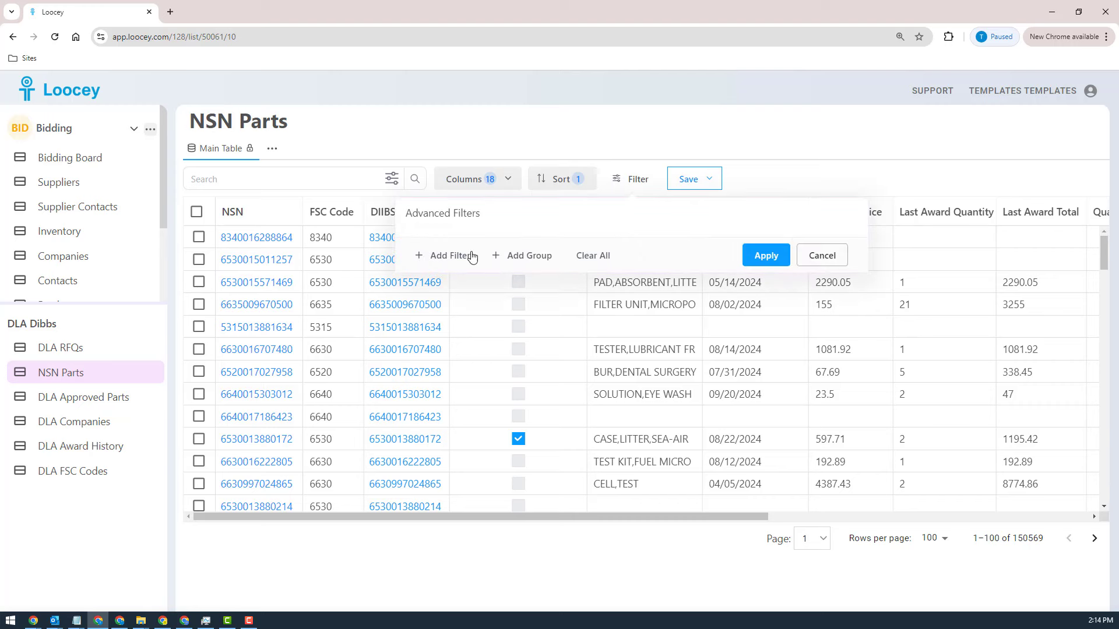
{"action": "left_click", "coordinate": [822, 255]}
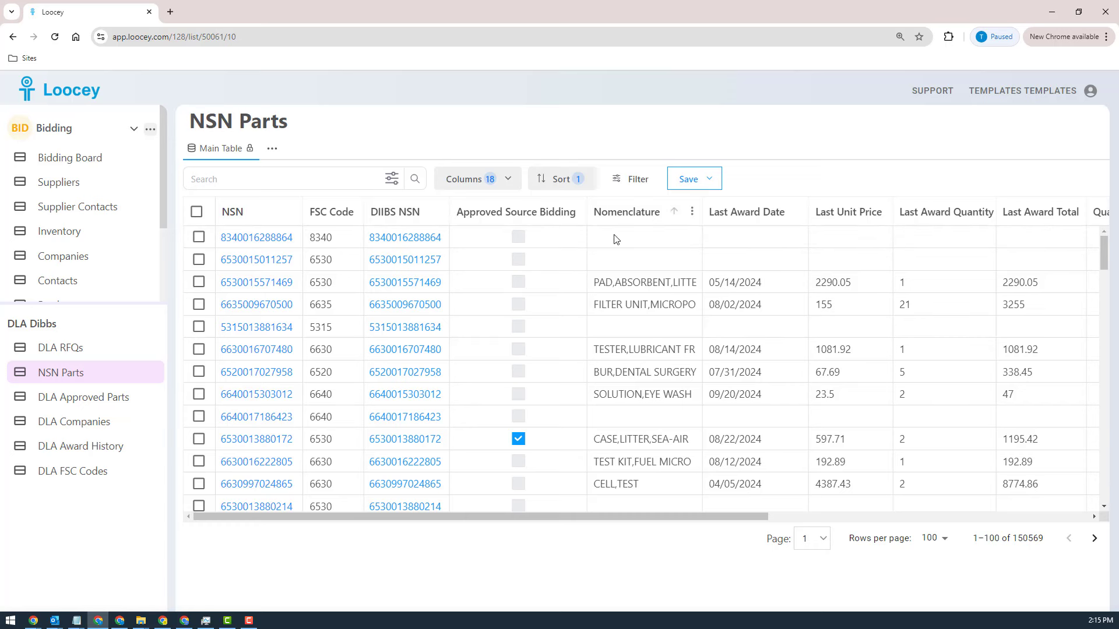
{"action": "left_click", "coordinate": [634, 179]}
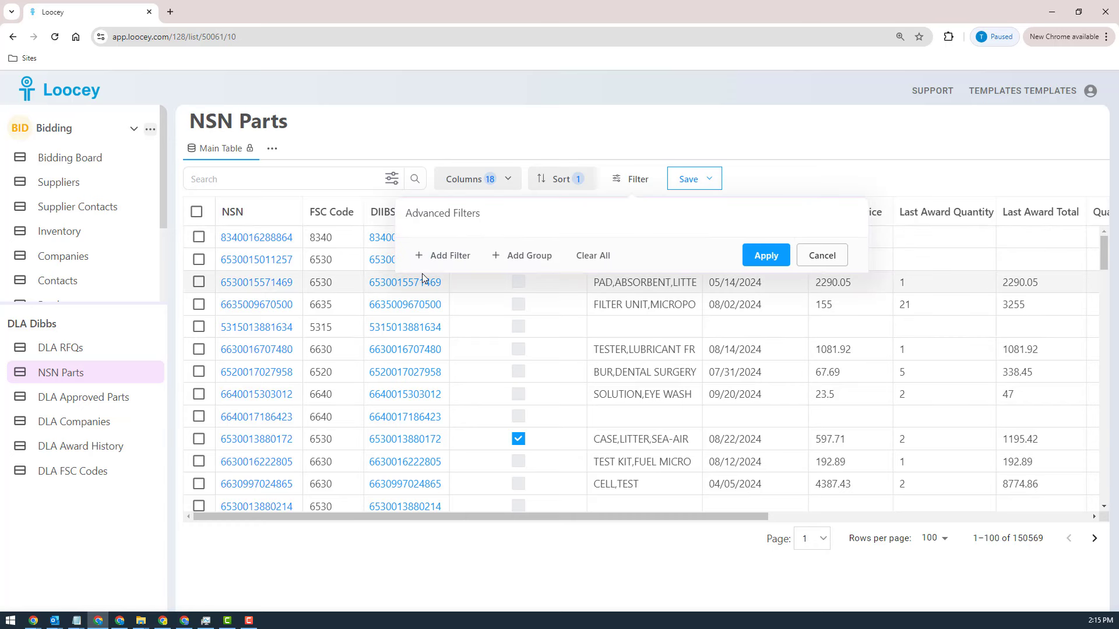
{"action": "left_click", "coordinate": [443, 257]}
{"action": "left_click", "coordinate": [513, 247]}
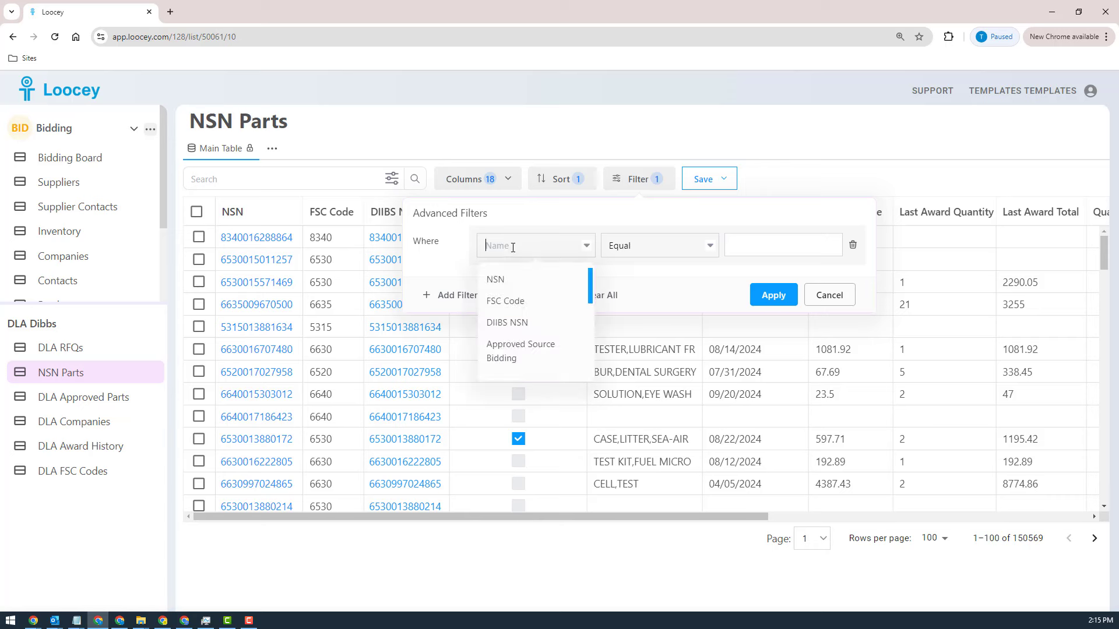
{"action": "type", "text": "aw"}
{"action": "key", "text": "BackSpace"}
{"action": "key", "text": "BackSpace"}
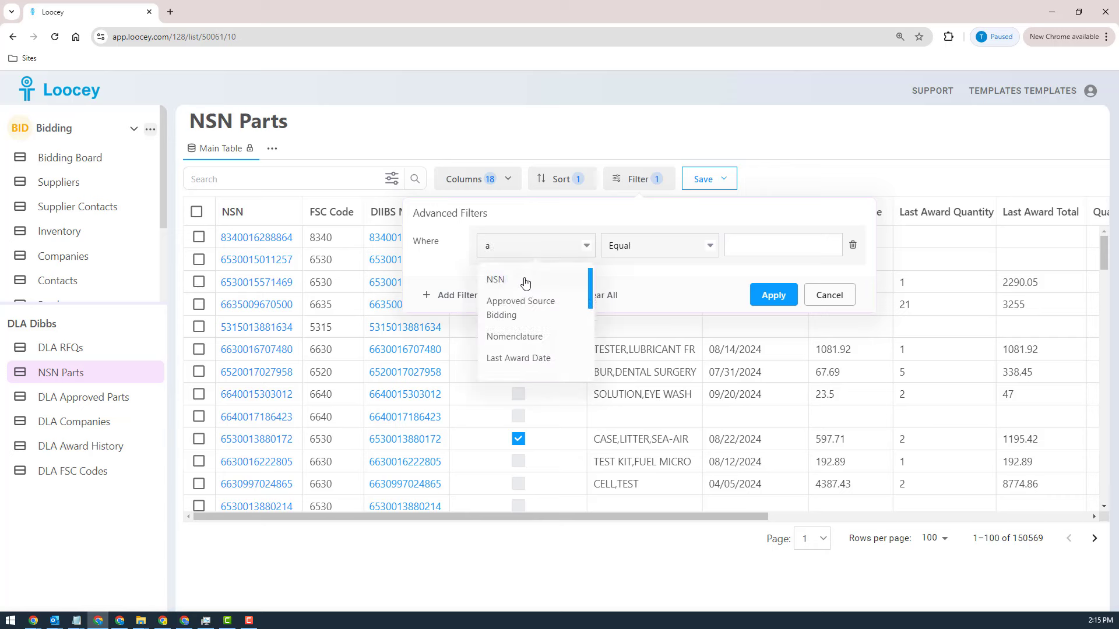
{"action": "left_click", "coordinate": [524, 299]}
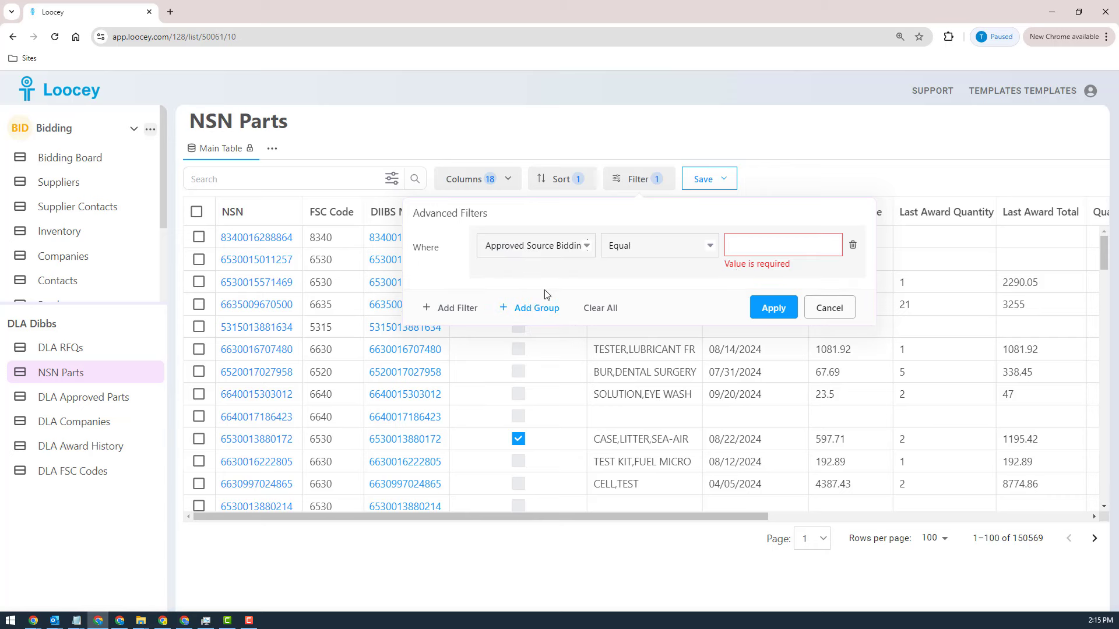
{"action": "left_click", "coordinate": [749, 247]}
{"action": "type", "text": "false"}
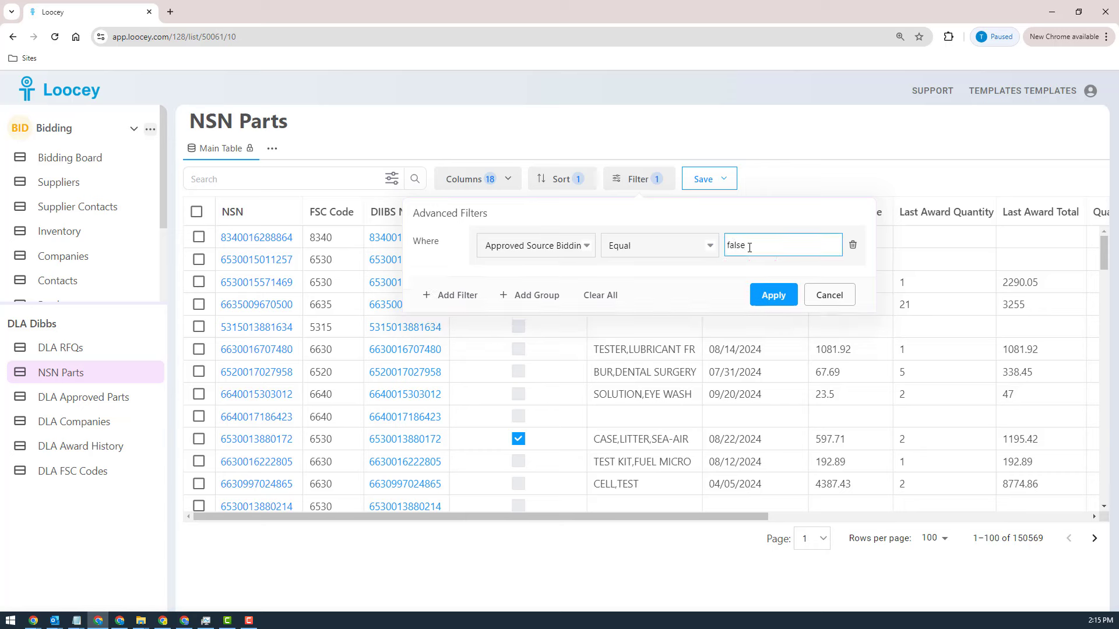
{"action": "left_click", "coordinate": [775, 299]}
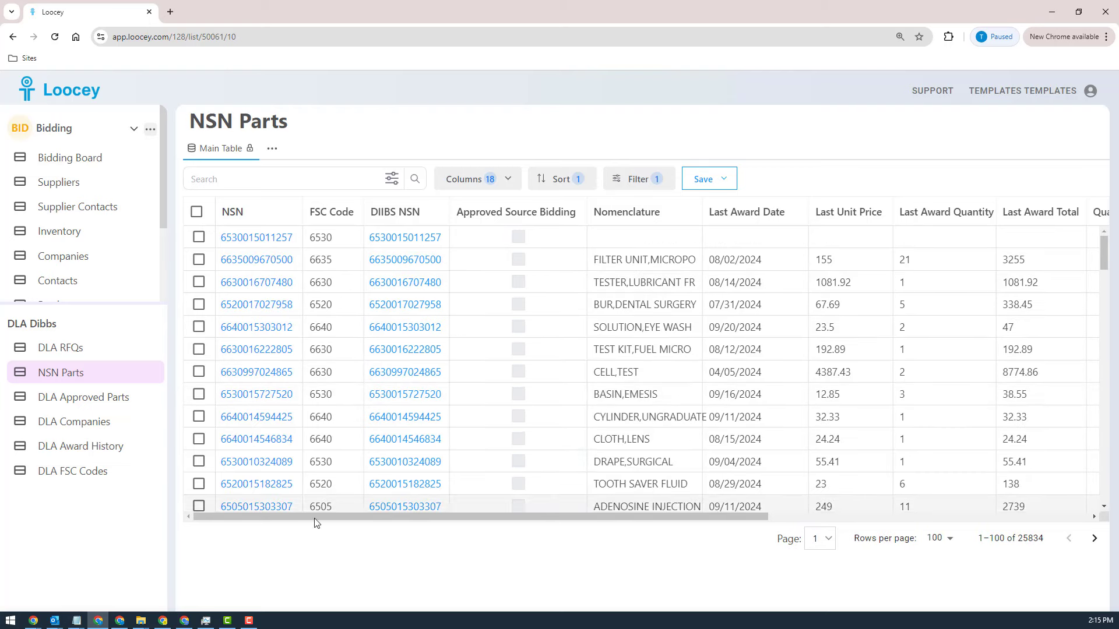
Step: Open the DLA RFQs list and look over its solicitation, NSN, FSC code and DIIBS RFQ columns
{"action": "left_click", "coordinate": [71, 352]}
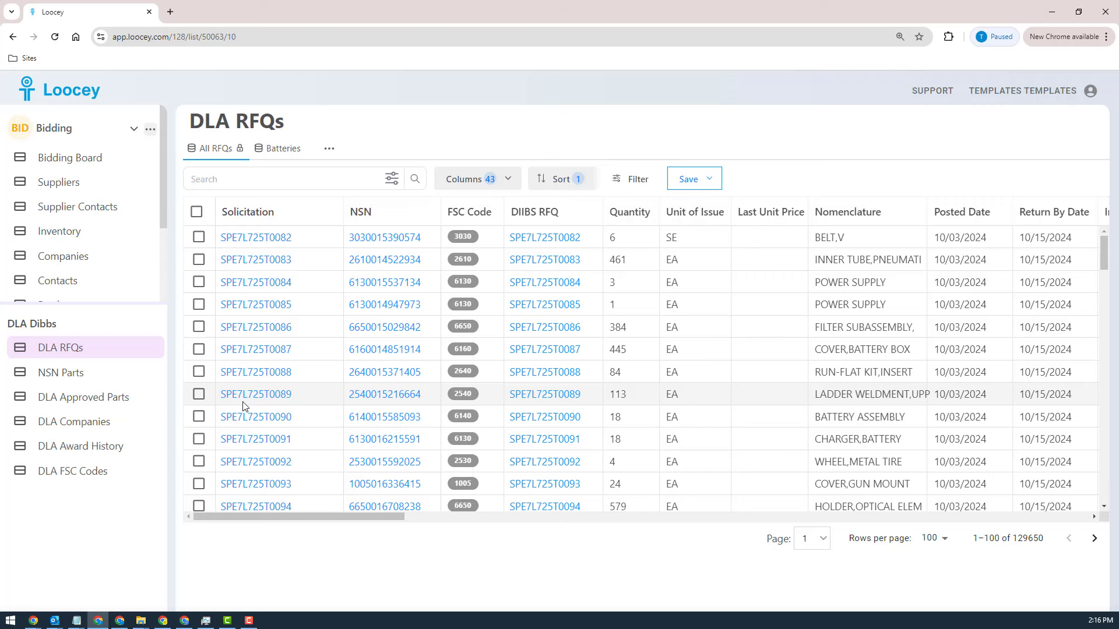
{"action": "left_click_drag", "start_coordinate": [344, 516], "coordinate": [308, 506]}
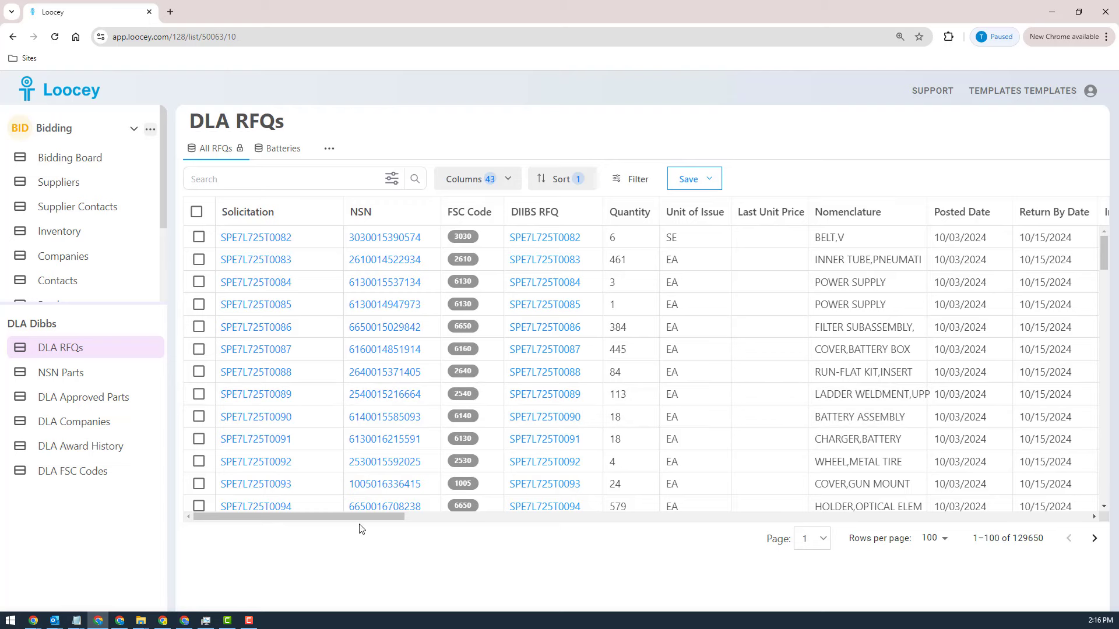
{"action": "mouse_move", "coordinate": [295, 516]}
{"action": "left_mouse_down"}
{"action": "mouse_move", "coordinate": [327, 514]}
{"action": "mouse_move", "coordinate": [307, 512]}
{"action": "left_mouse_up"}
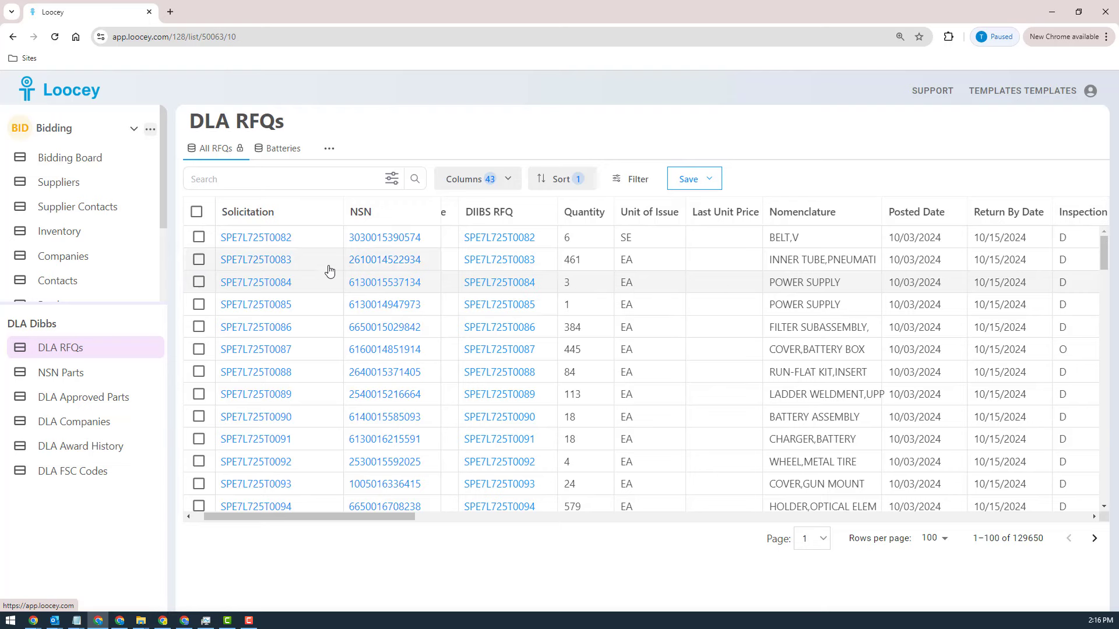
Step: View the DIBBS page for solicitation SPE7L725T0084, accepting the DoD consent notice, and return to the DLA RFQs list
{"action": "left_click", "coordinate": [511, 286]}
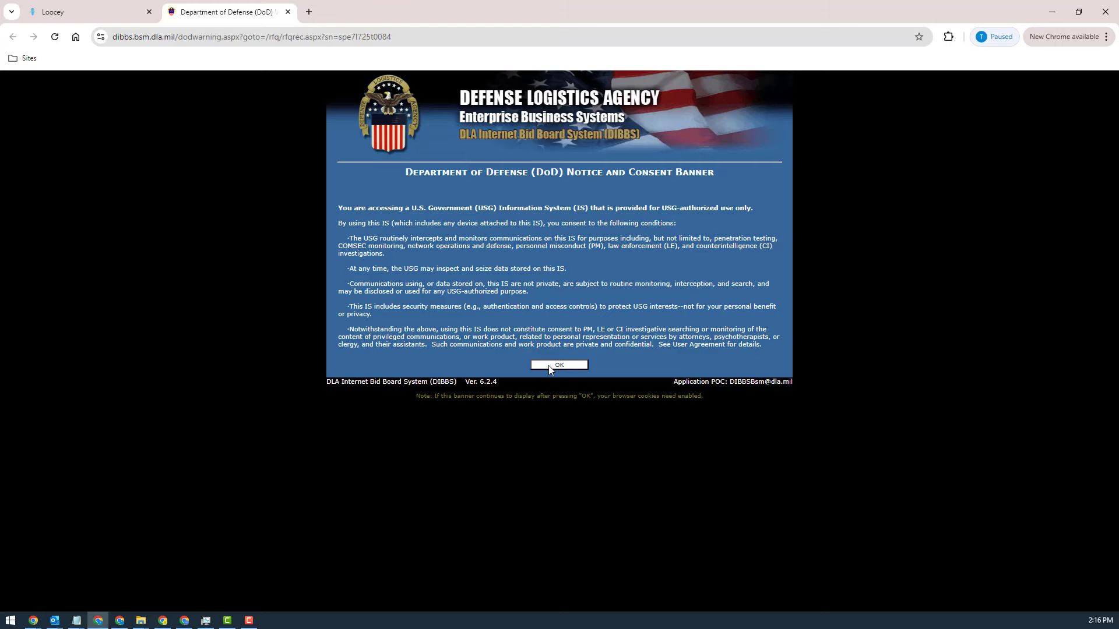
{"action": "left_click", "coordinate": [549, 365]}
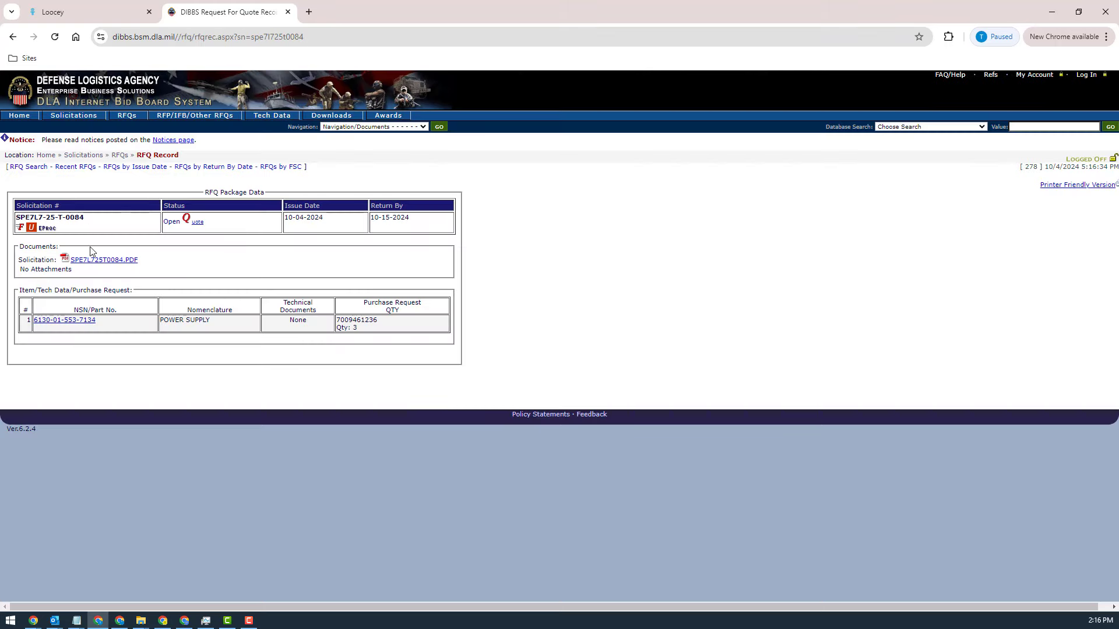
{"action": "left_click", "coordinate": [287, 11]}
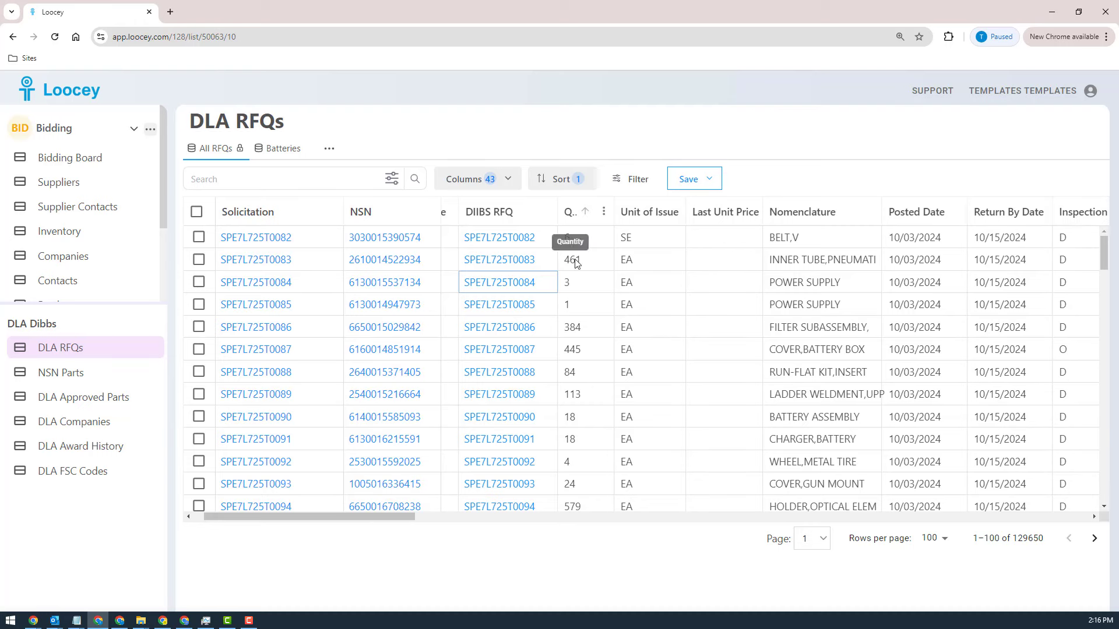
Step: Examine the remaining RFQ columns, from Quantity and Return By Date through Tech Docs, JCP Required, Solicitation Type and Set Aside
{"action": "left_click_drag", "start_coordinate": [328, 522], "coordinate": [379, 524]}
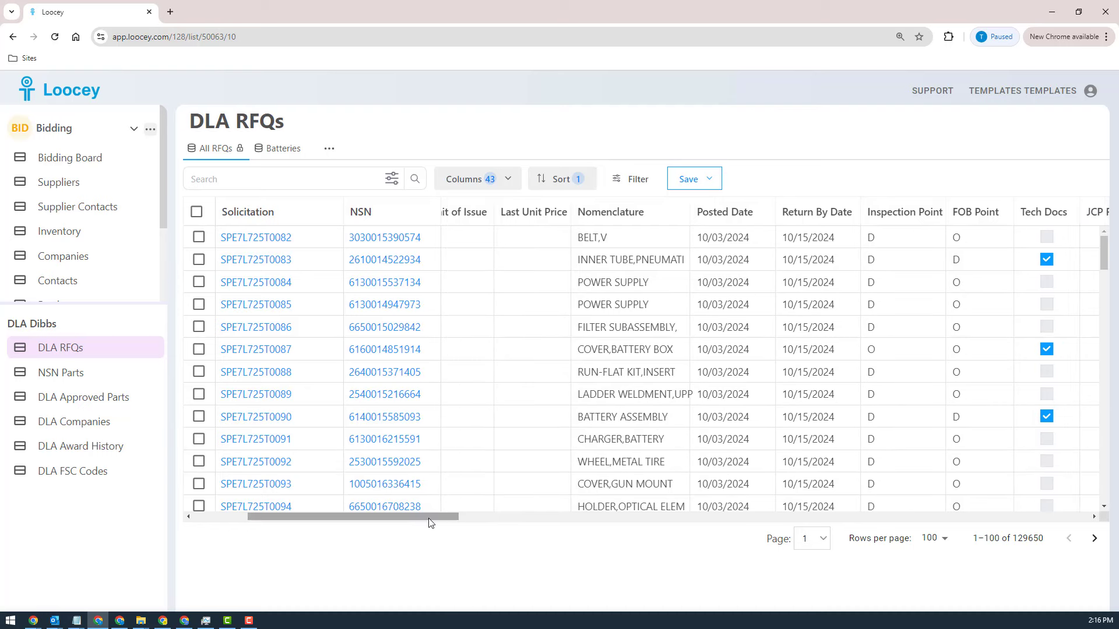
{"action": "left_click_drag", "start_coordinate": [430, 518], "coordinate": [537, 537]}
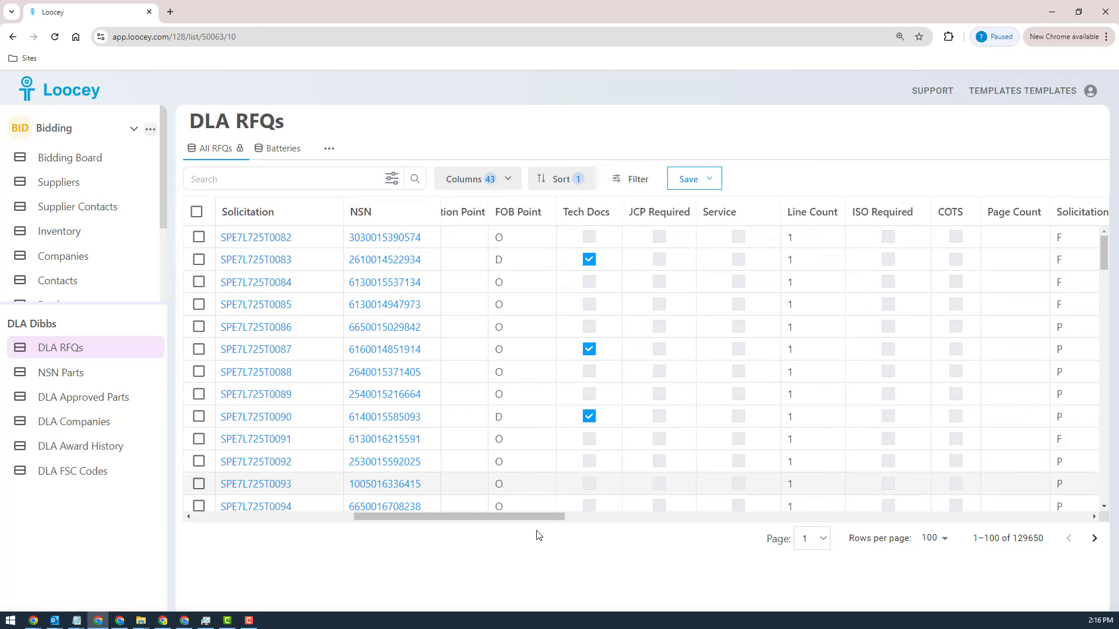
{"action": "left_click_drag", "start_coordinate": [492, 522], "coordinate": [515, 523]}
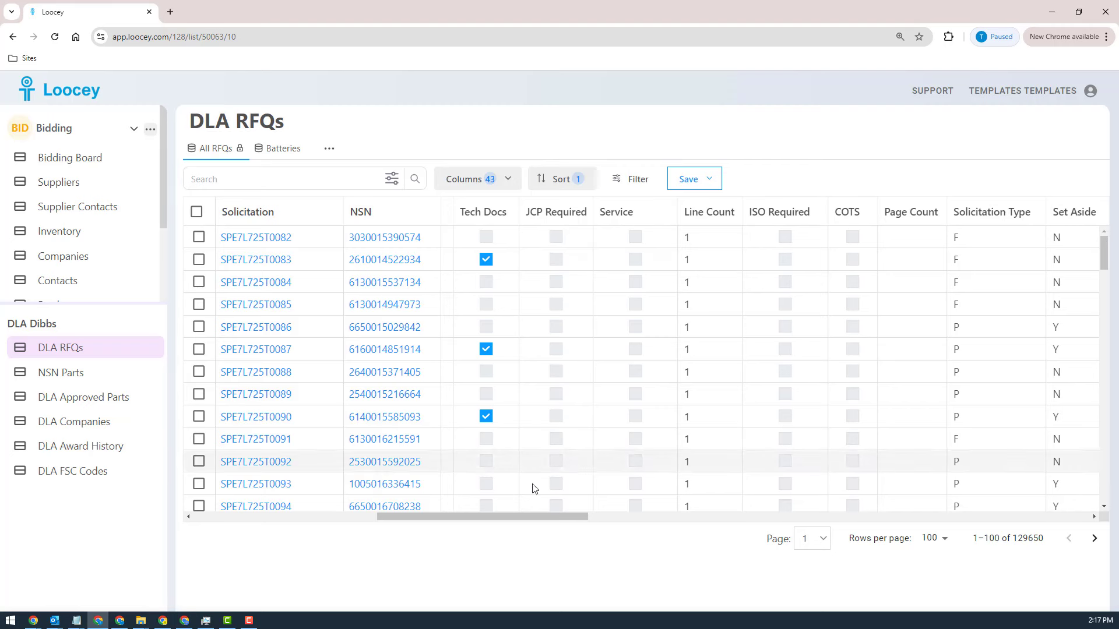
{"action": "left_click_drag", "start_coordinate": [523, 512], "coordinate": [520, 583]}
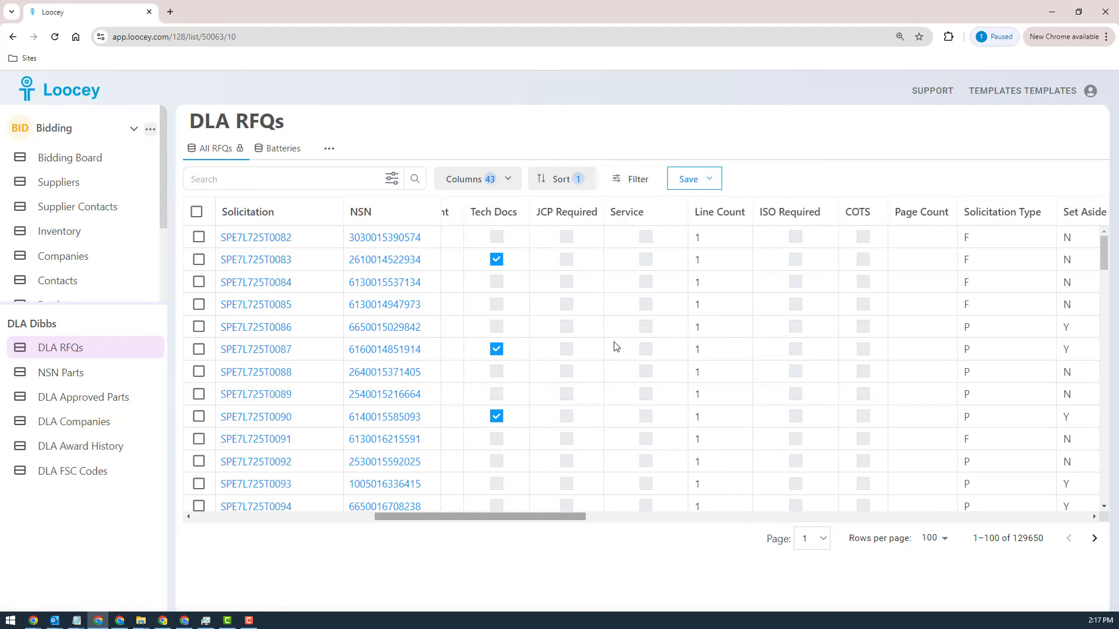
Step: Filter the DLA RFQs list to records where Tech Docs equals 0
{"action": "left_click", "coordinate": [637, 180]}
{"action": "left_click", "coordinate": [460, 256]}
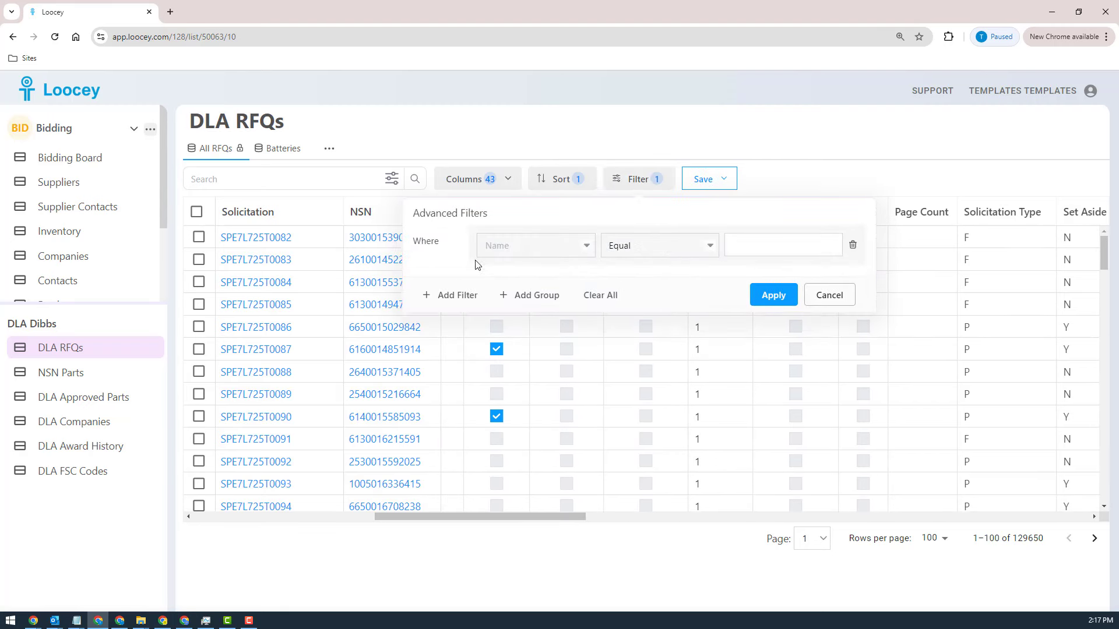
{"action": "left_click", "coordinate": [512, 251]}
{"action": "type", "text": "te"}
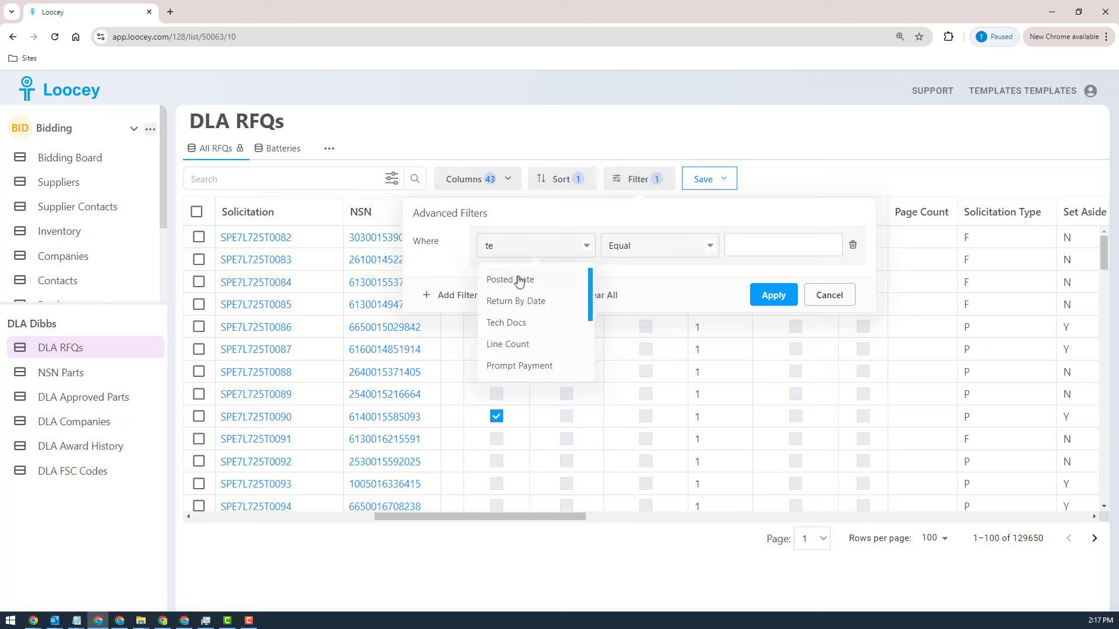
{"action": "left_click", "coordinate": [519, 321]}
{"action": "left_click", "coordinate": [730, 251]}
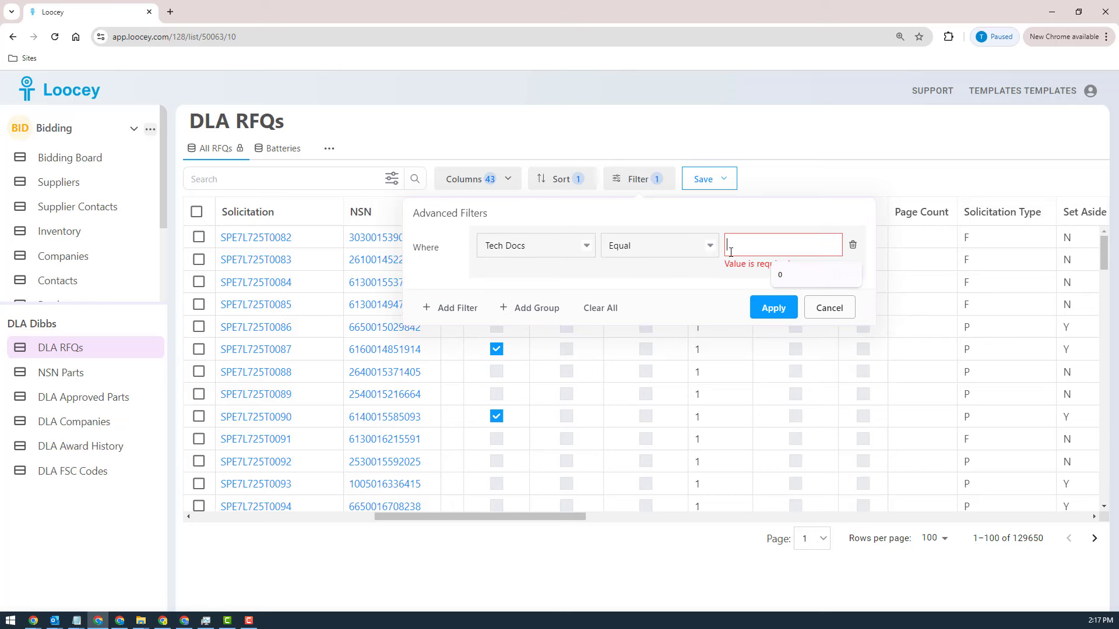
{"action": "type", "text": "0"}
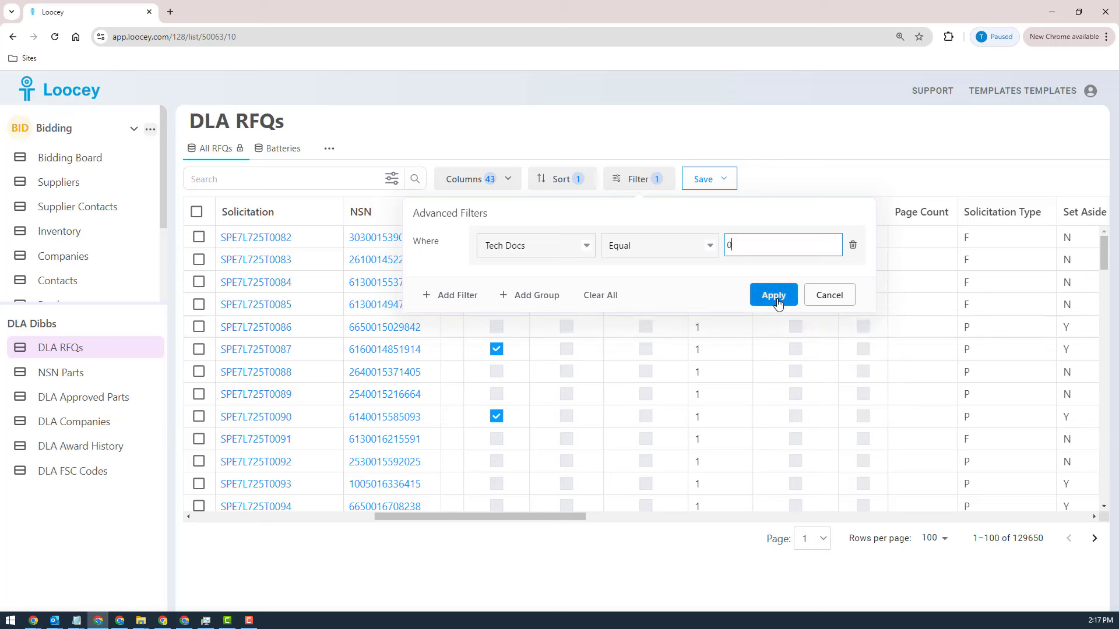
{"action": "left_click", "coordinate": [777, 300]}
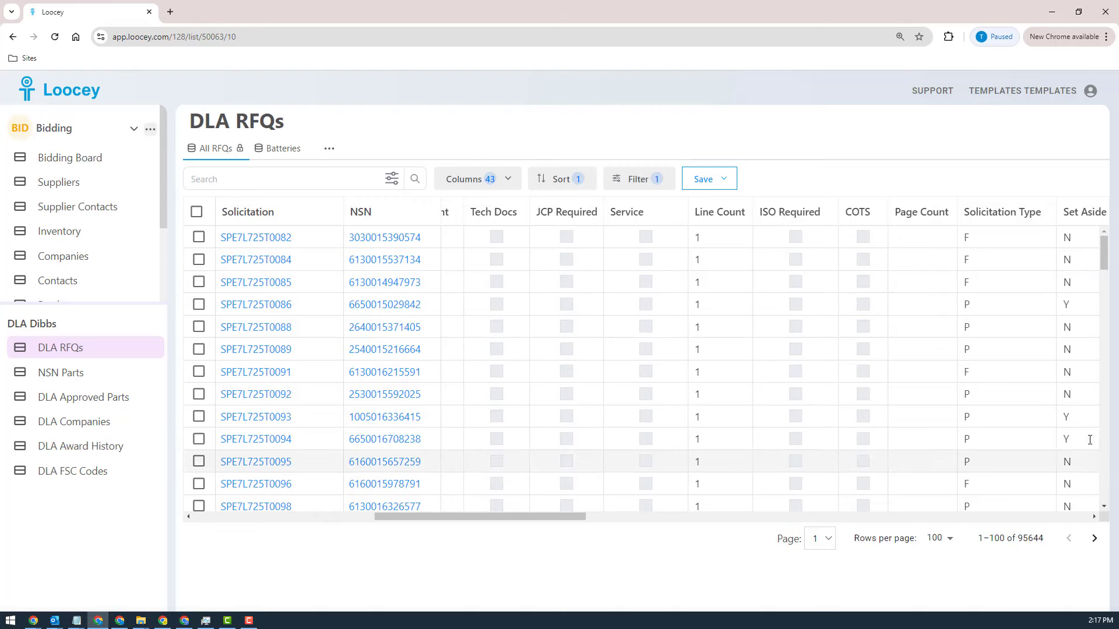
Step: Find solicitation SPE7M025T0197 in the filtered RFQs, review its quantity and line items (CLINs), and close the record
{"action": "scroll", "coordinate": [734, 308], "scroll_direction": "down", "scroll_amount": 20}
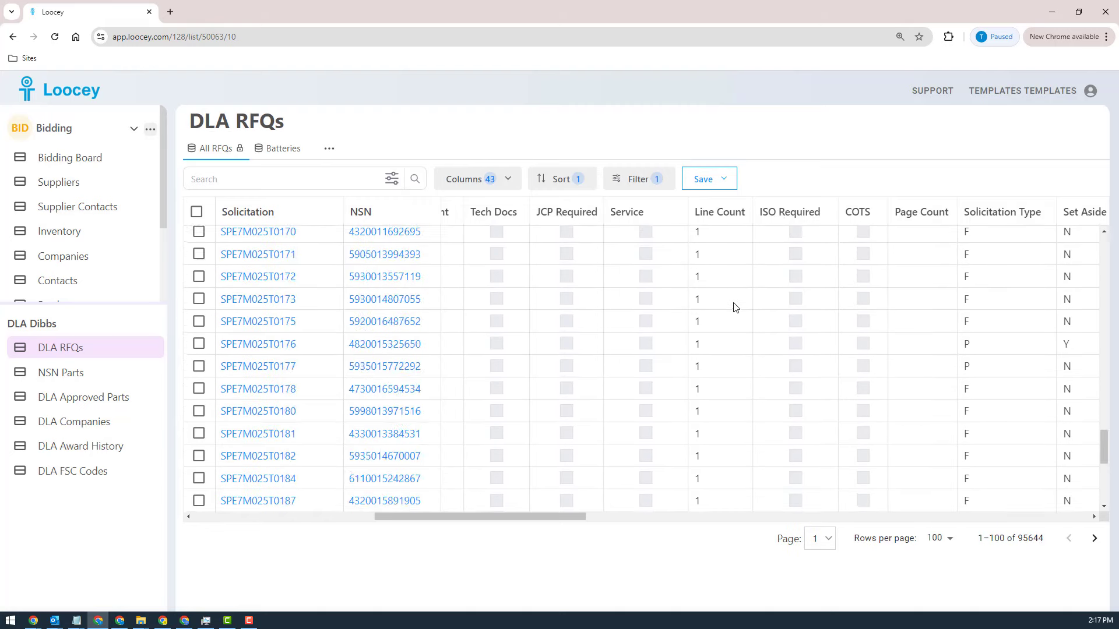
{"action": "scroll", "coordinate": [735, 308], "scroll_direction": "up", "scroll_amount": 20}
{"action": "scroll", "coordinate": [735, 308], "scroll_direction": "down", "scroll_amount": 20}
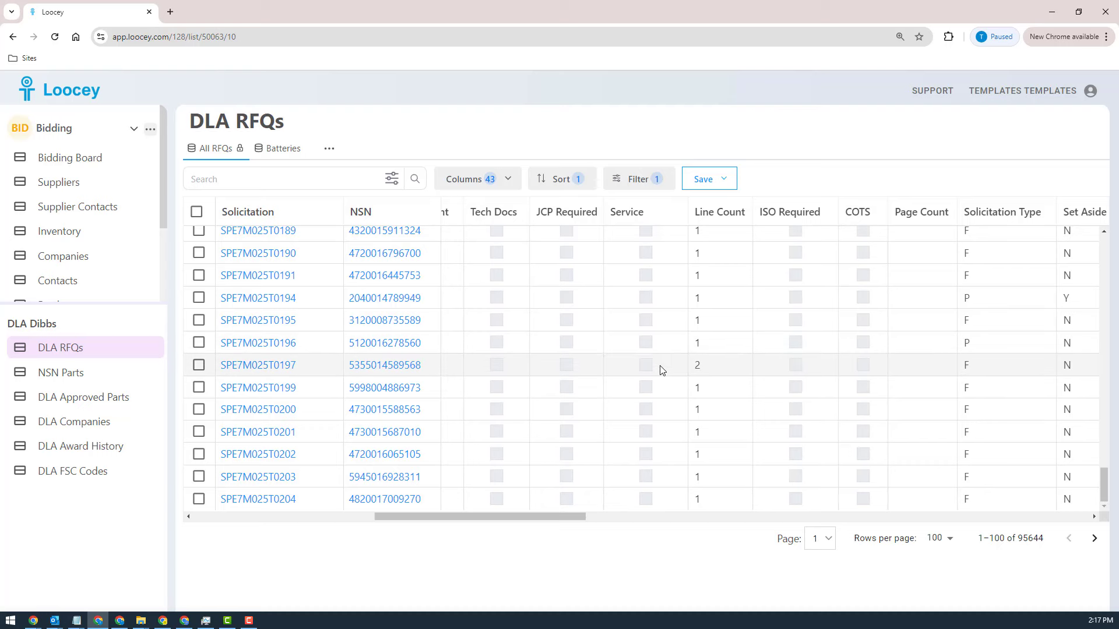
{"action": "scroll", "coordinate": [730, 352], "scroll_direction": "up", "scroll_amount": 20}
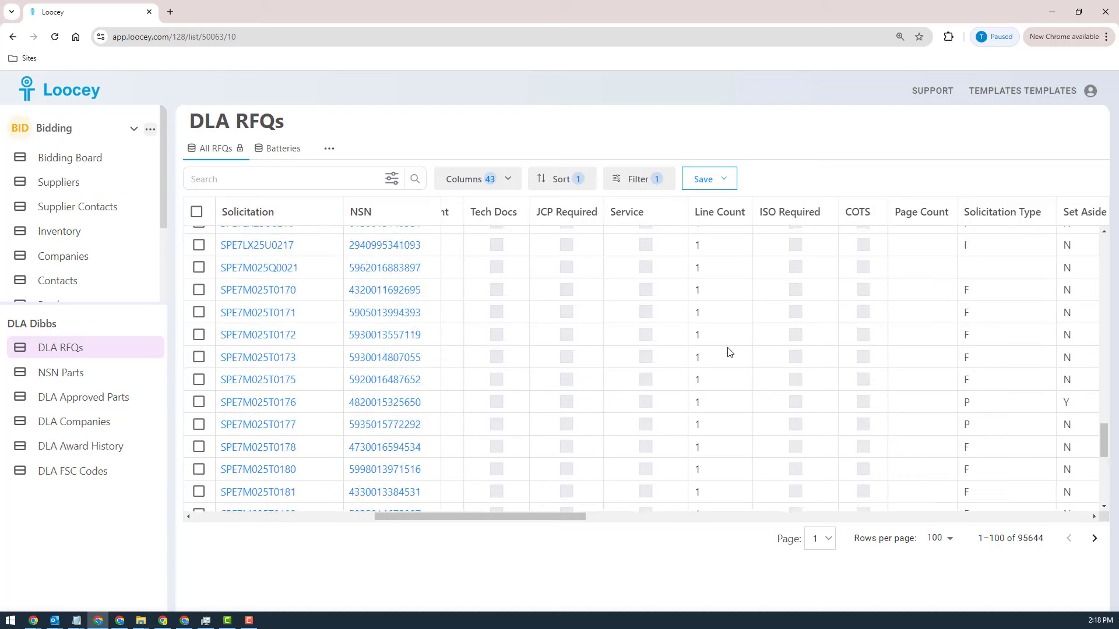
{"action": "scroll", "coordinate": [728, 352], "scroll_direction": "down", "scroll_amount": 20}
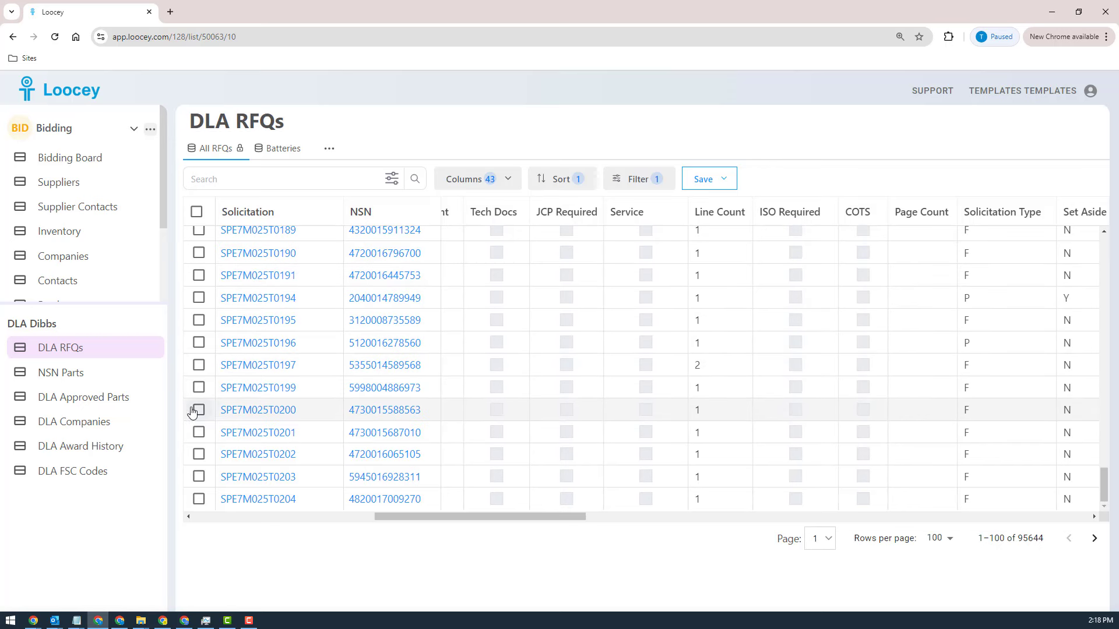
{"action": "left_click", "coordinate": [266, 366]}
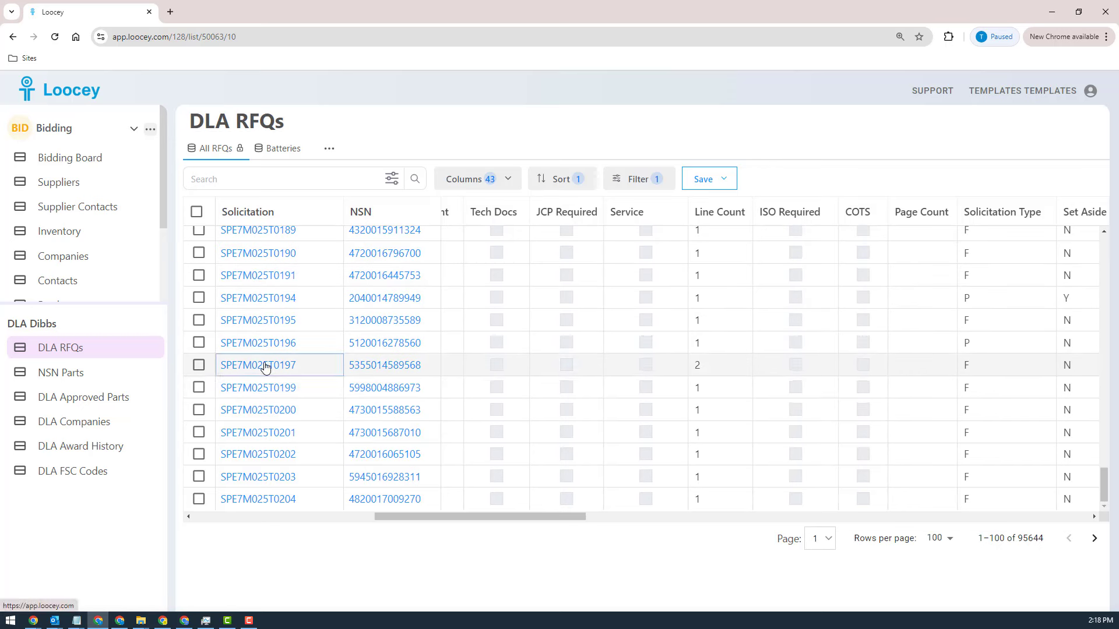
{"action": "left_click", "coordinate": [265, 366]}
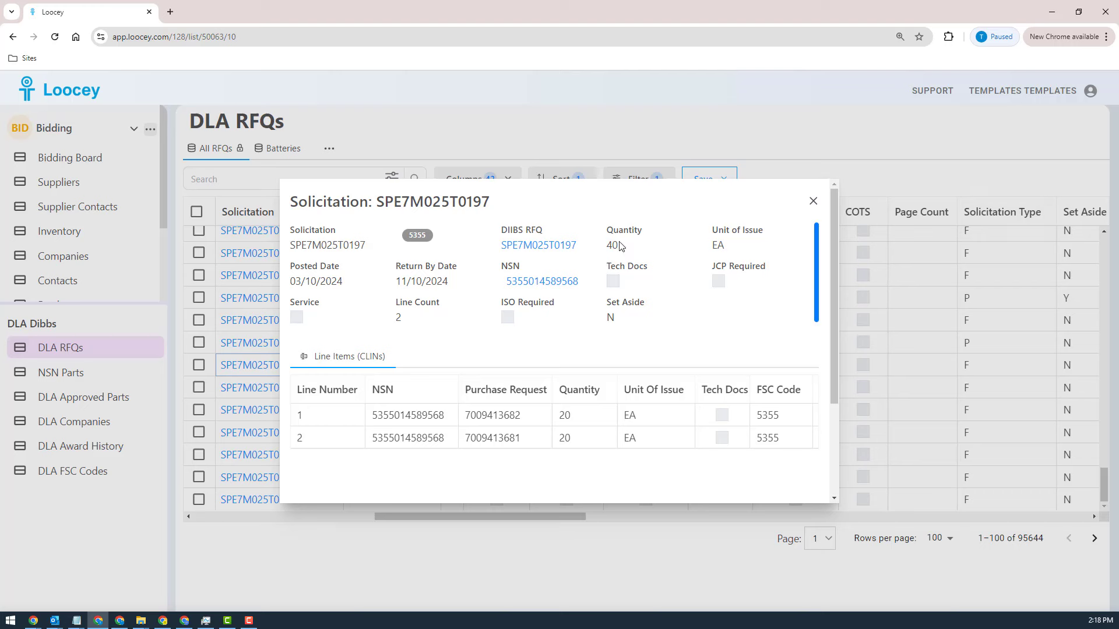
{"action": "left_click_drag", "start_coordinate": [621, 246], "coordinate": [607, 242]}
{"action": "left_click", "coordinate": [811, 203]}
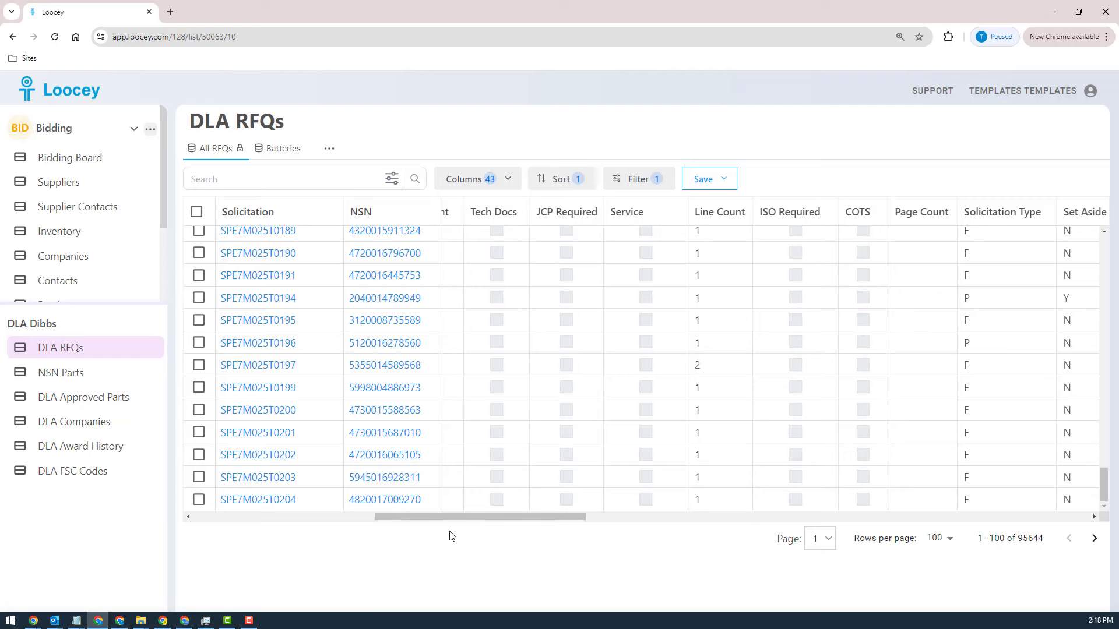
Step: Open the DIBBS website in a new browser tab and view the batch file format reference for the RFQ download files
{"action": "left_click_drag", "start_coordinate": [452, 515], "coordinate": [584, 524]}
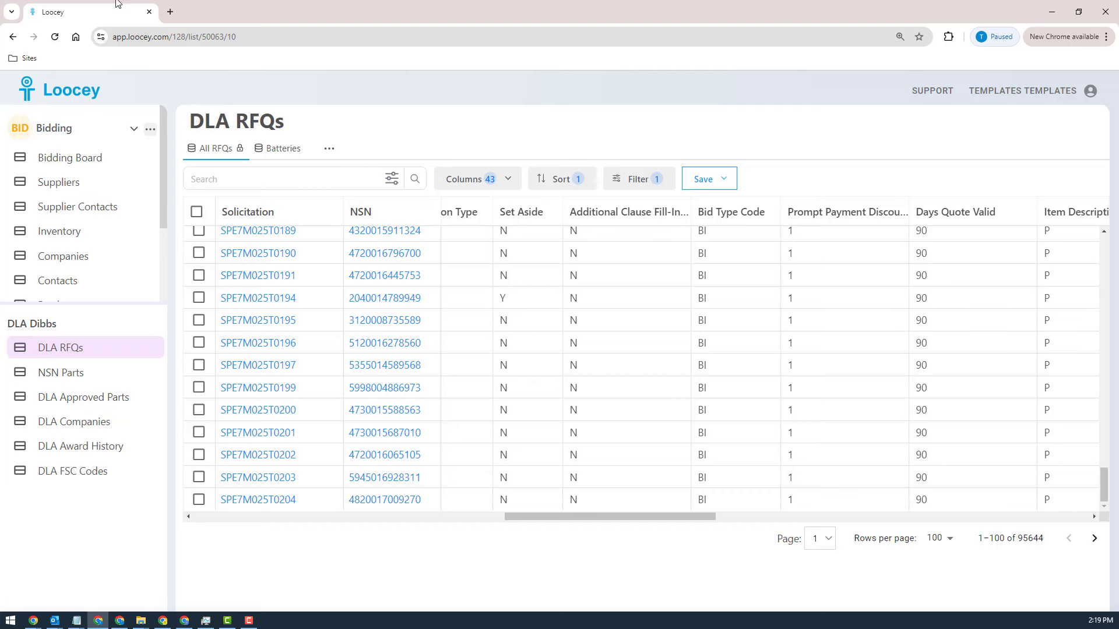
{"action": "left_click", "coordinate": [171, 14]}
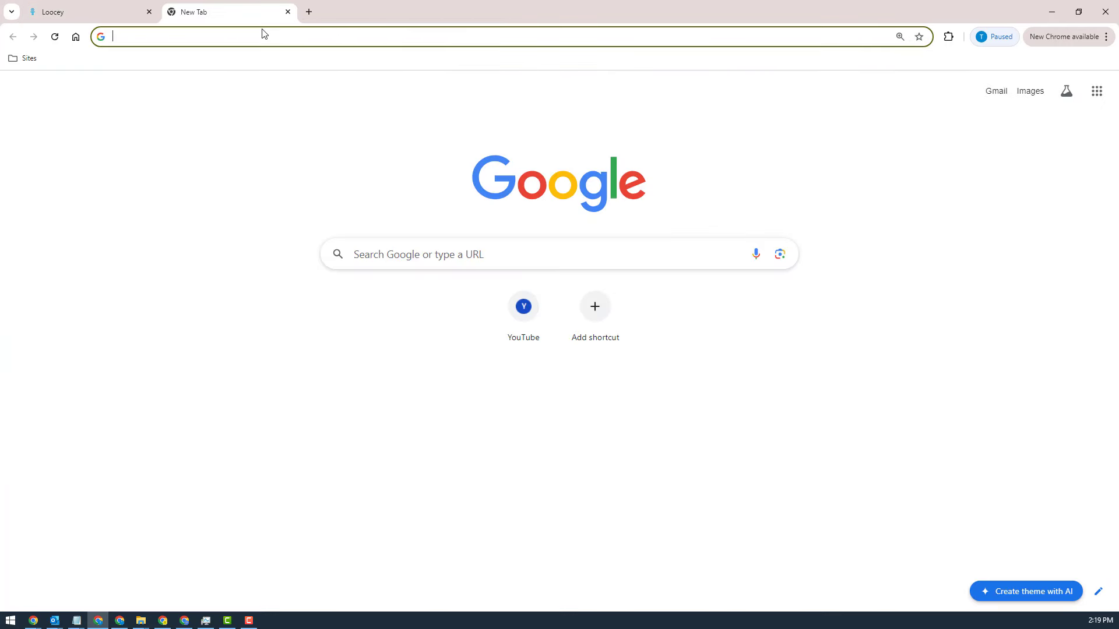
{"action": "type", "text": "dib"}
{"action": "key", "text": "Return"}
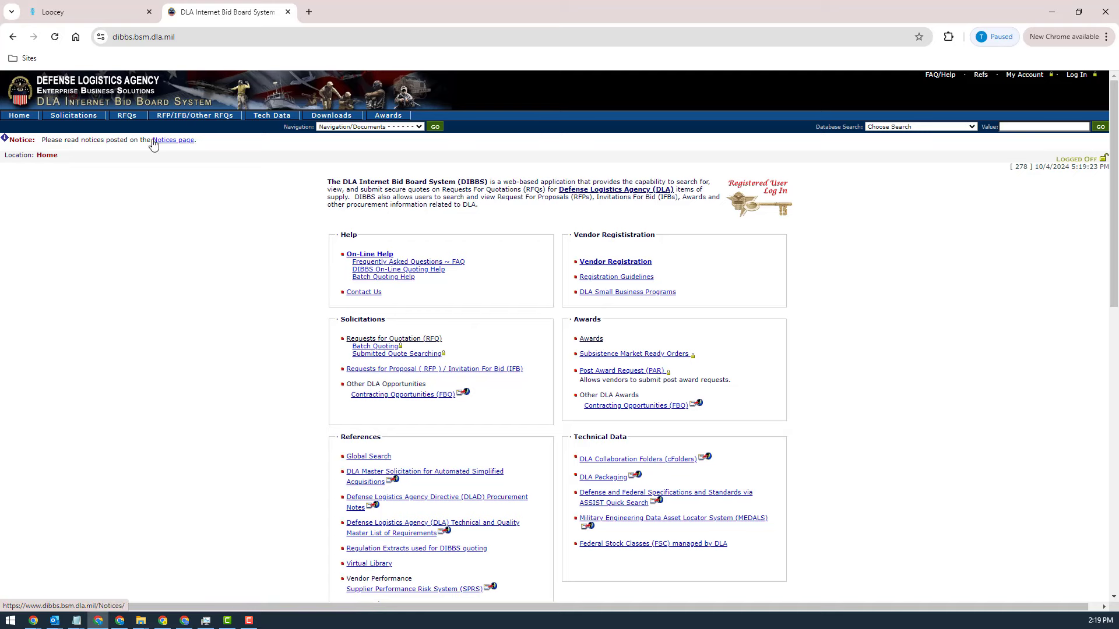
{"action": "left_click", "coordinate": [335, 115]}
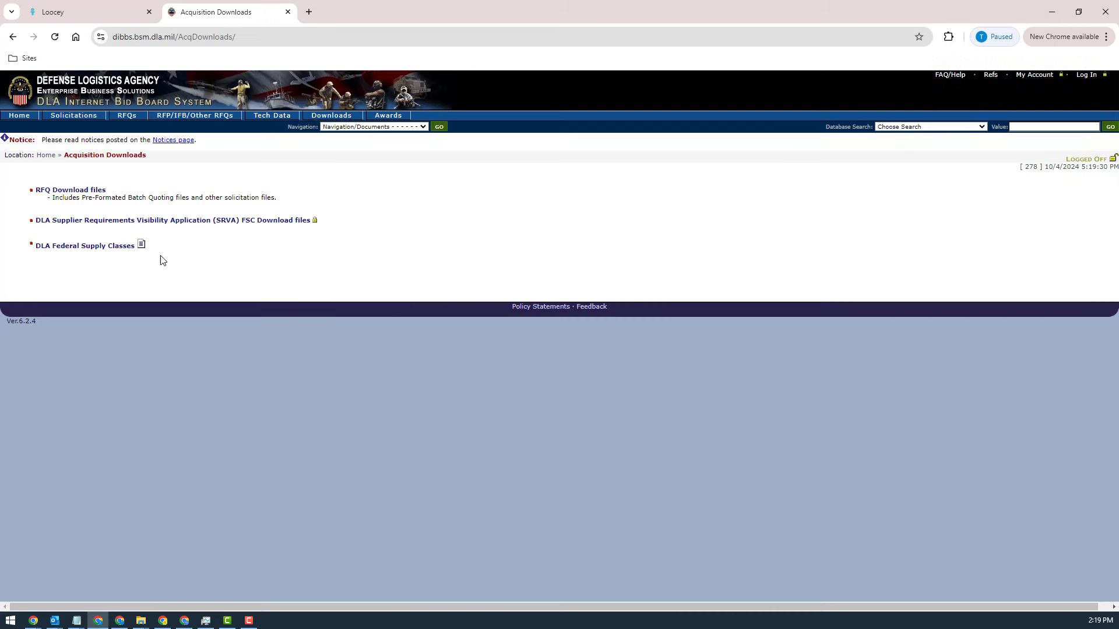
{"action": "left_click", "coordinate": [54, 190]}
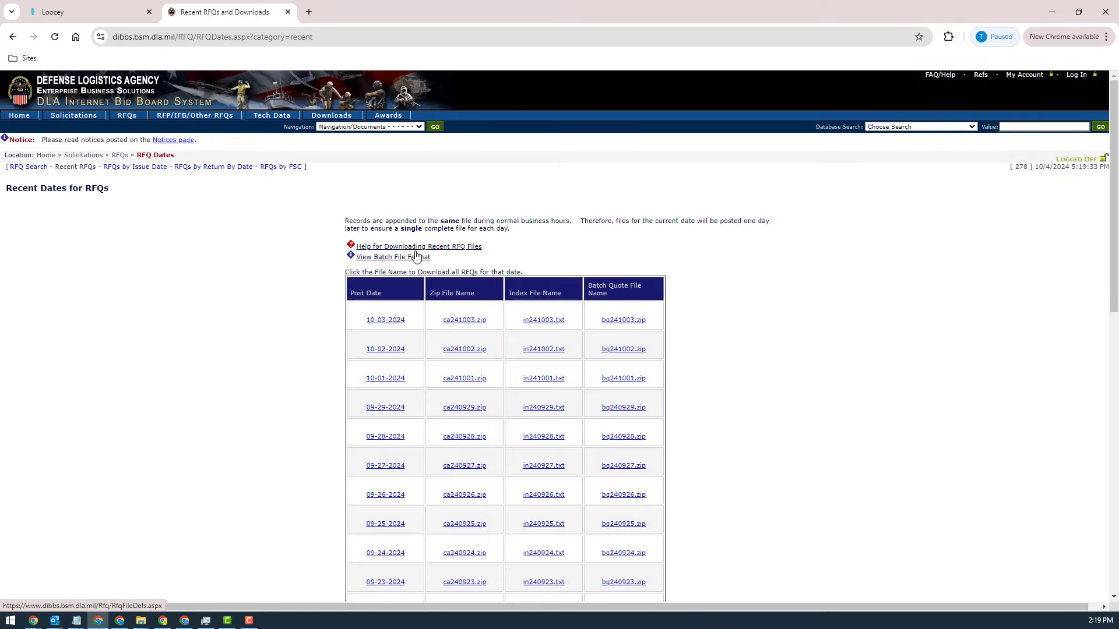
{"action": "left_click", "coordinate": [412, 259]}
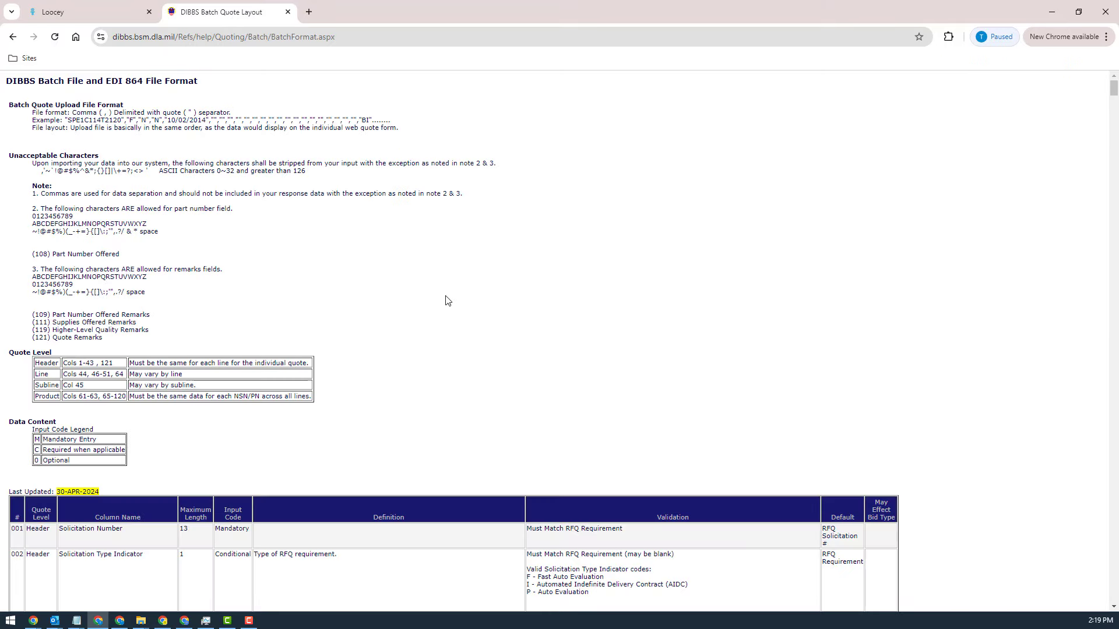
Step: Search the batch file format page for "set a" and read the small business Set Aside indicator codes, including R for SDVOSB
{"action": "key", "text": "ctrl+f"}
{"action": "type", "text": "set a"}
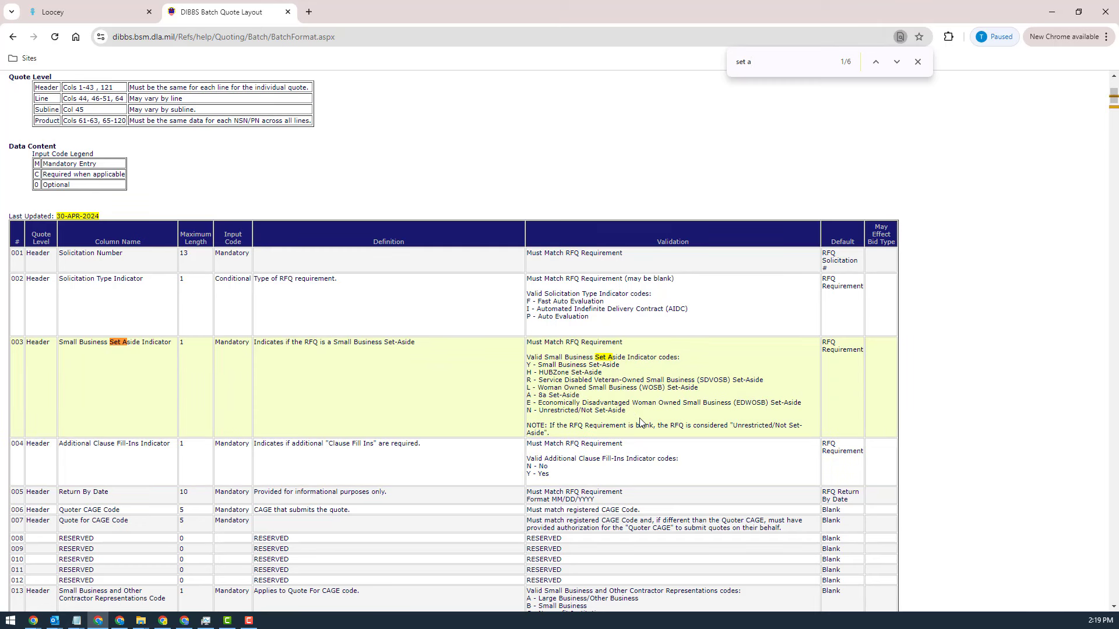
{"action": "left_click_drag", "start_coordinate": [640, 420], "coordinate": [530, 357]}
{"action": "left_click", "coordinate": [694, 370]}
{"action": "mouse_move", "coordinate": [532, 380]}
{"action": "left_mouse_down"}
{"action": "mouse_move", "coordinate": [519, 387]}
{"action": "mouse_move", "coordinate": [583, 344]}
{"action": "mouse_move", "coordinate": [531, 381]}
{"action": "left_mouse_up"}
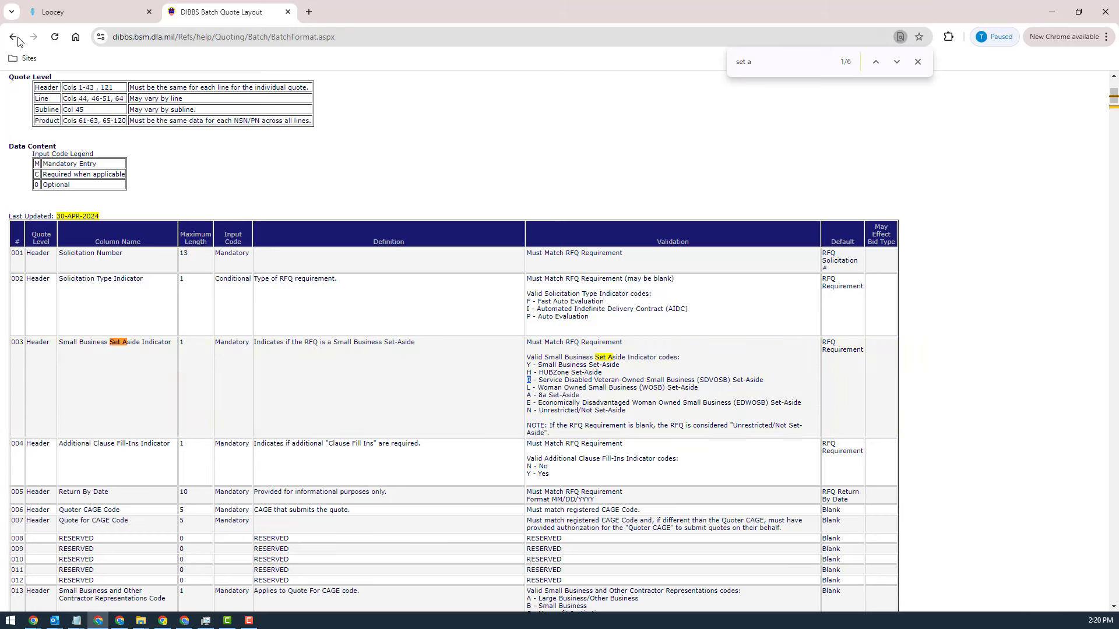
Step: Back in Loocey's DLA RFQs list, add a filter group requiring Set Aside to equal R alongside the Tech Docs filter
{"action": "left_click", "coordinate": [50, 16]}
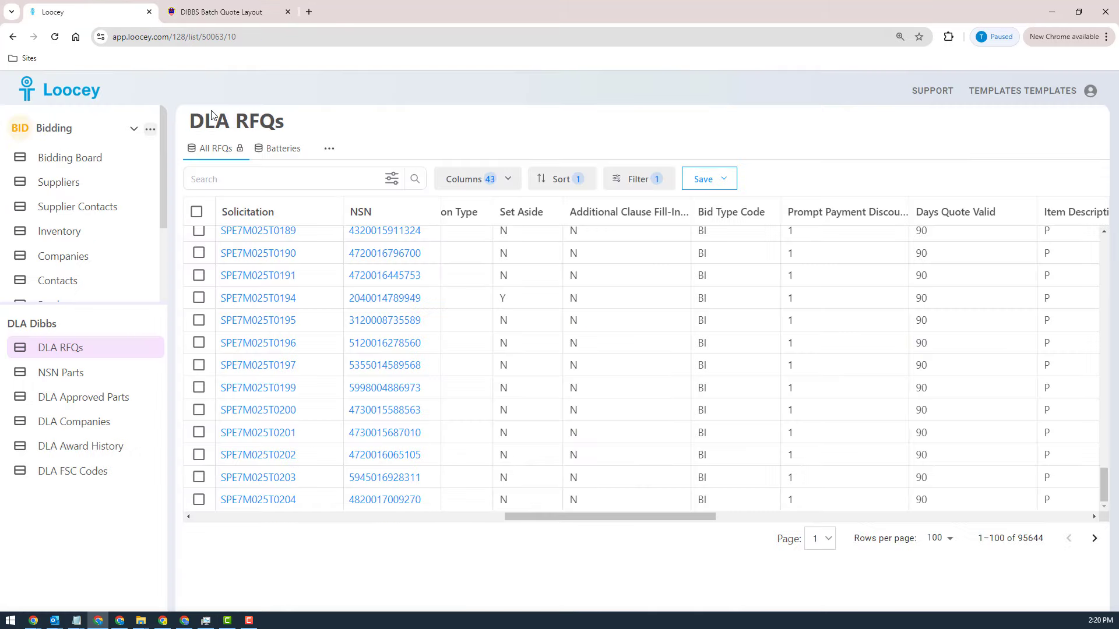
{"action": "left_click", "coordinate": [631, 177]}
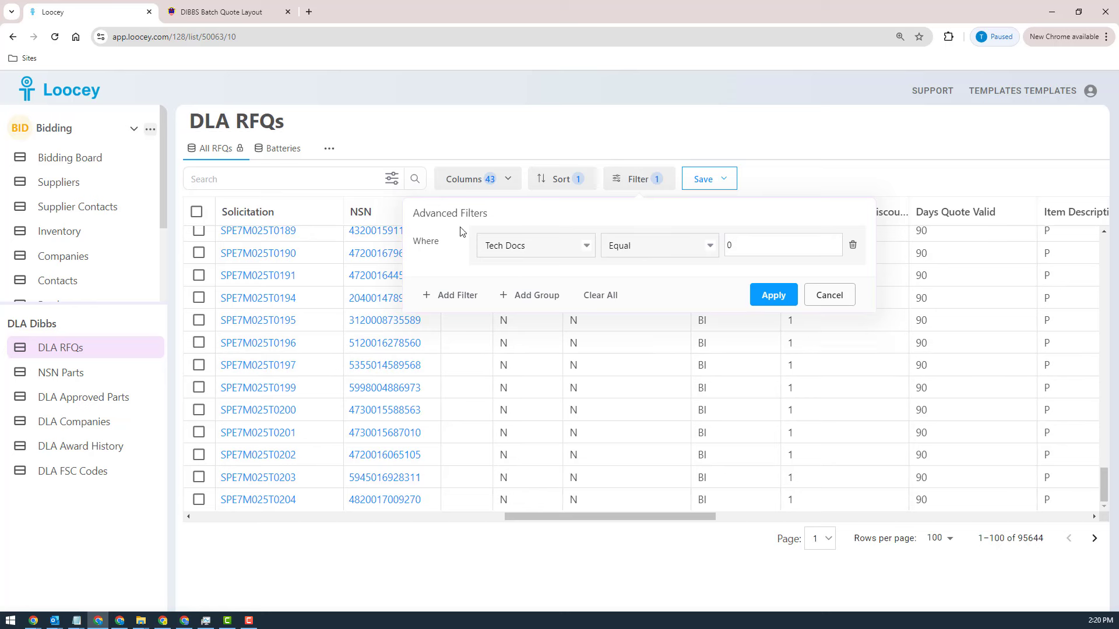
{"action": "left_click", "coordinate": [540, 299]}
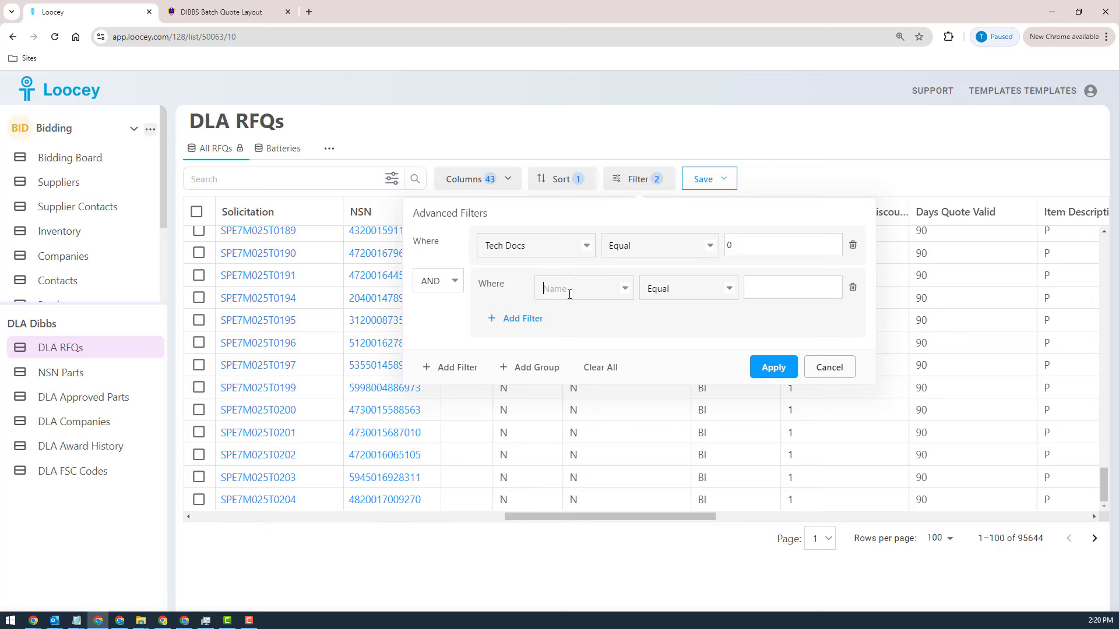
{"action": "left_click", "coordinate": [570, 295]}
{"action": "type", "text": "set"}
{"action": "left_click", "coordinate": [561, 322]}
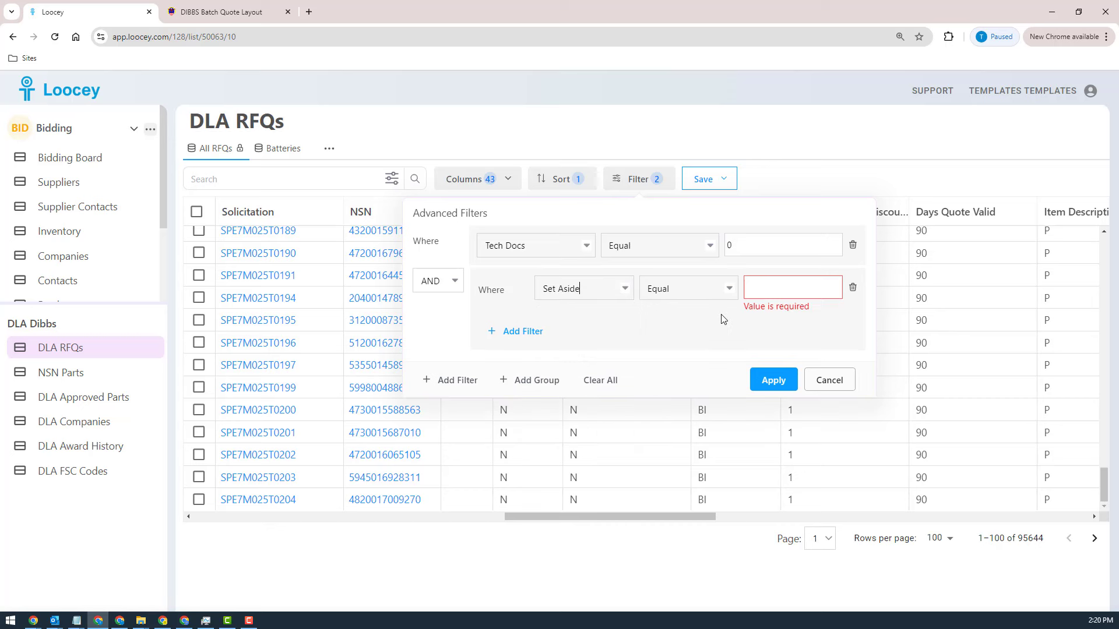
{"action": "left_click", "coordinate": [741, 290]}
{"action": "type", "text": "R"}
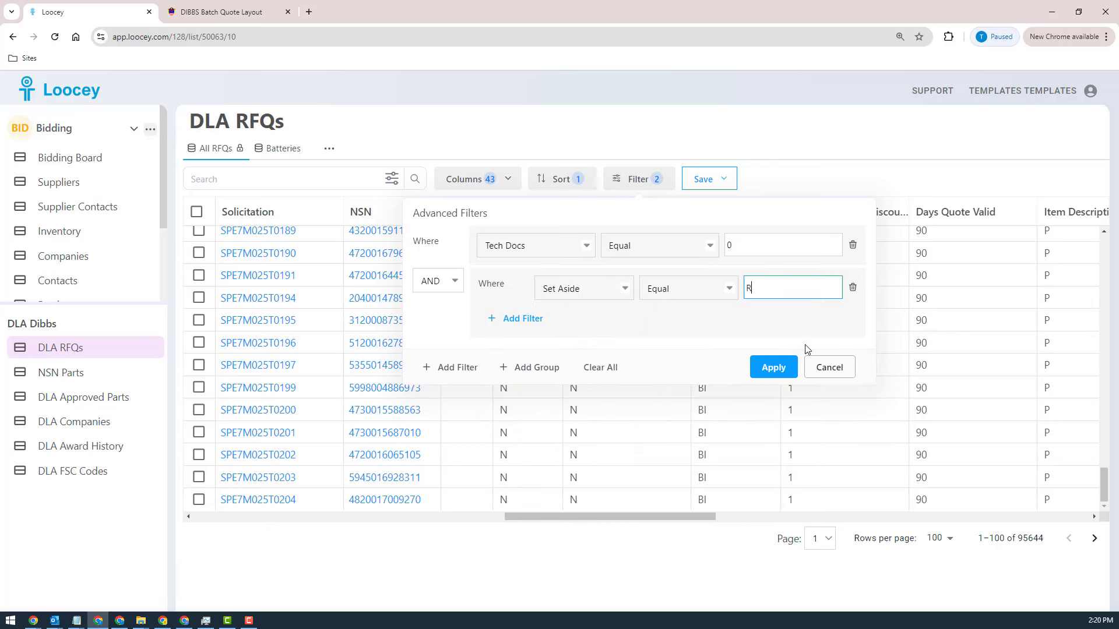
Step: Add an OR condition to the group for Set Aside equal to L, checking the DIBBS code list, and apply the filters
{"action": "left_click", "coordinate": [521, 330]}
{"action": "left_click", "coordinate": [516, 320]}
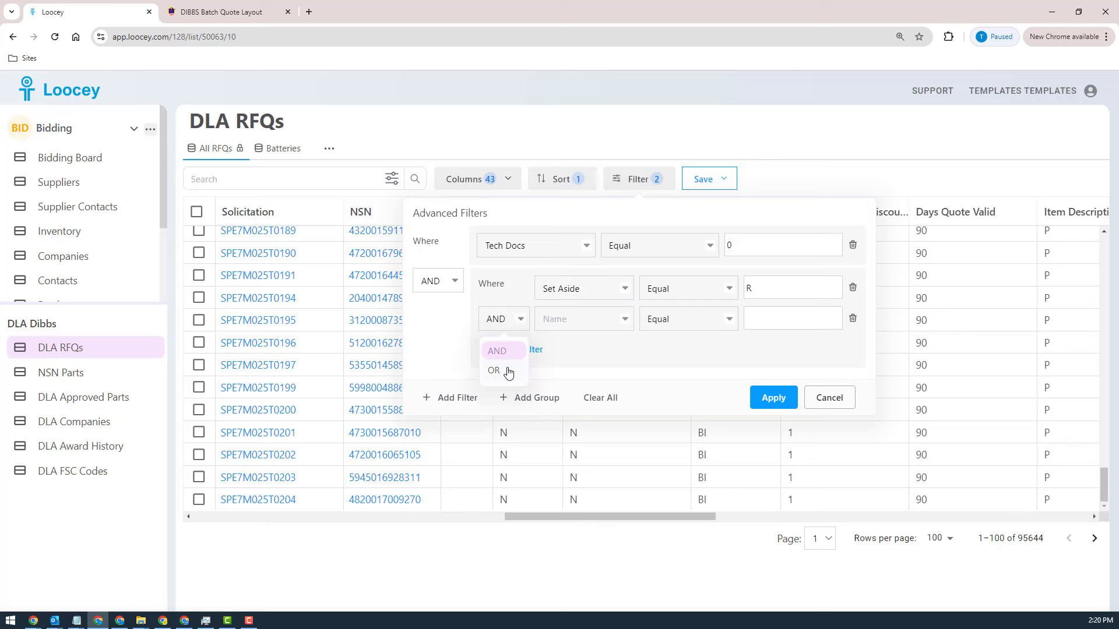
{"action": "left_click", "coordinate": [494, 371]}
{"action": "left_click", "coordinate": [583, 320]}
{"action": "type", "text": "st"}
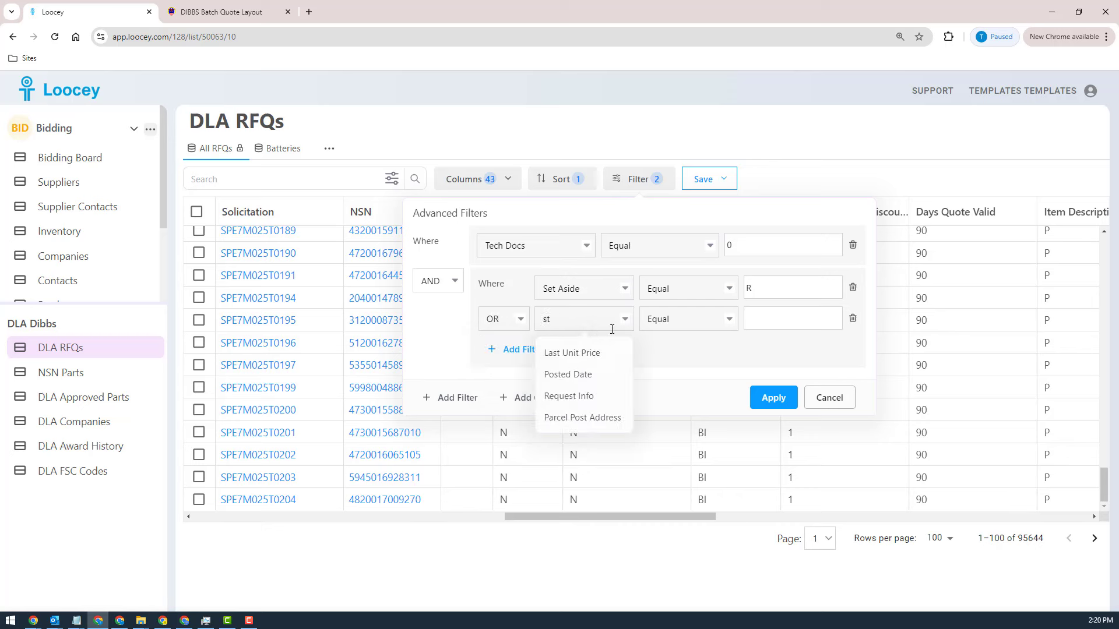
{"action": "key", "text": "BackSpace"}
{"action": "type", "text": "et"}
{"action": "left_click", "coordinate": [572, 360]}
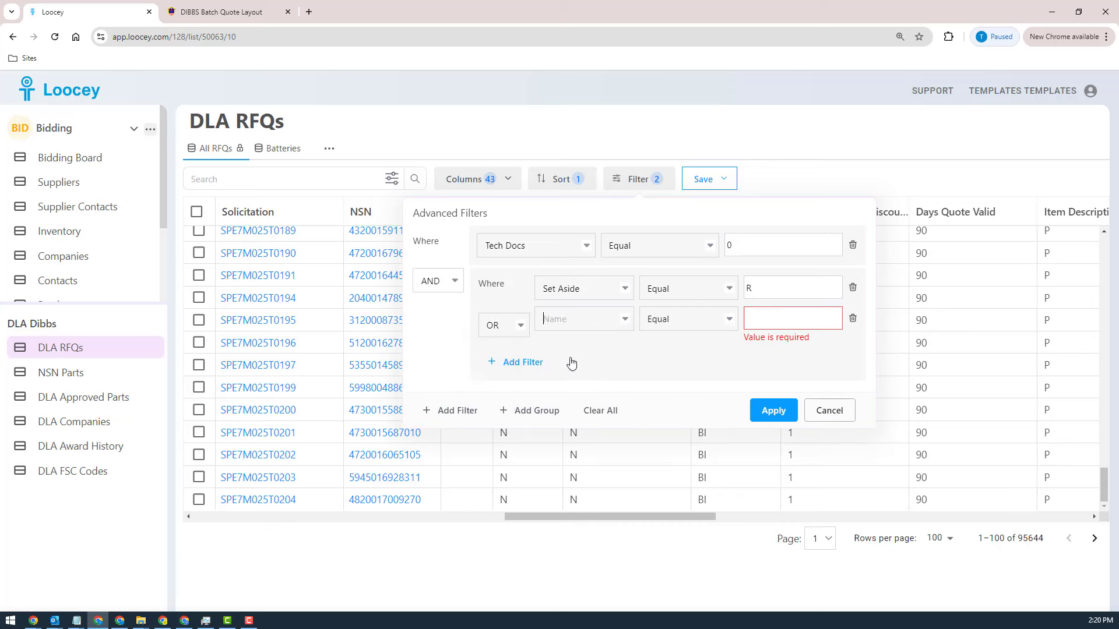
{"action": "left_click", "coordinate": [228, 14]}
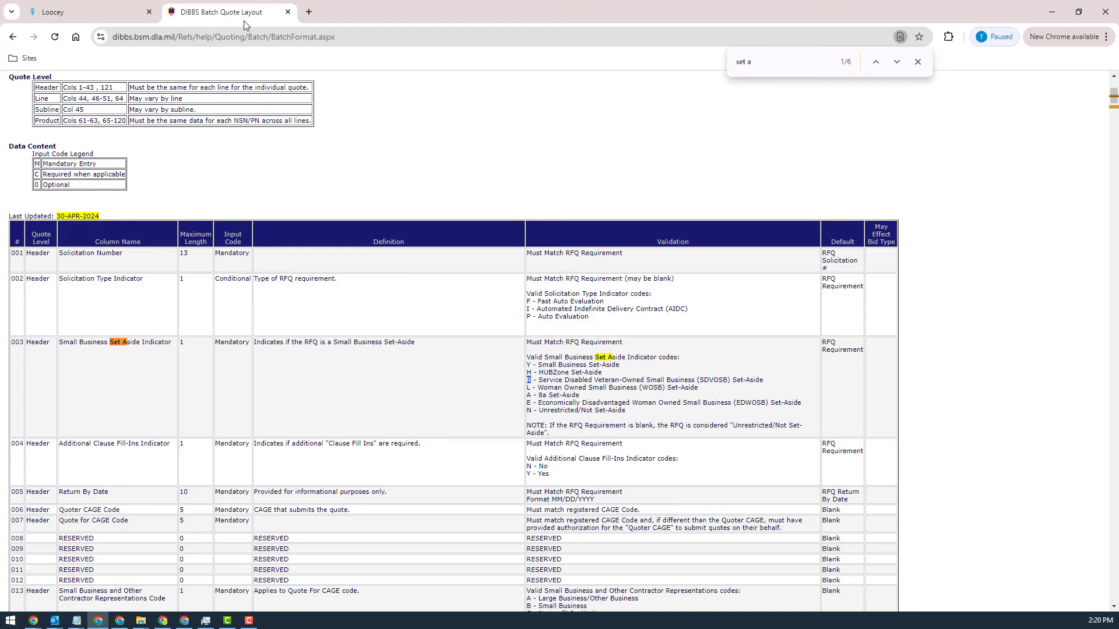
{"action": "left_click", "coordinate": [76, 12]}
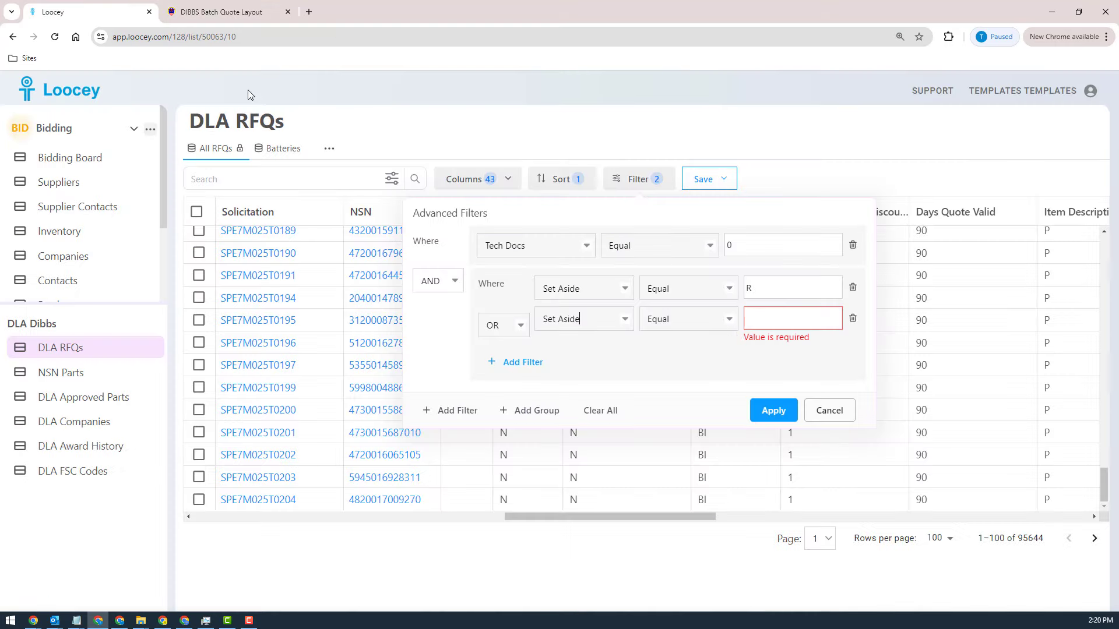
{"action": "left_click", "coordinate": [779, 318]}
{"action": "type", "text": "L"}
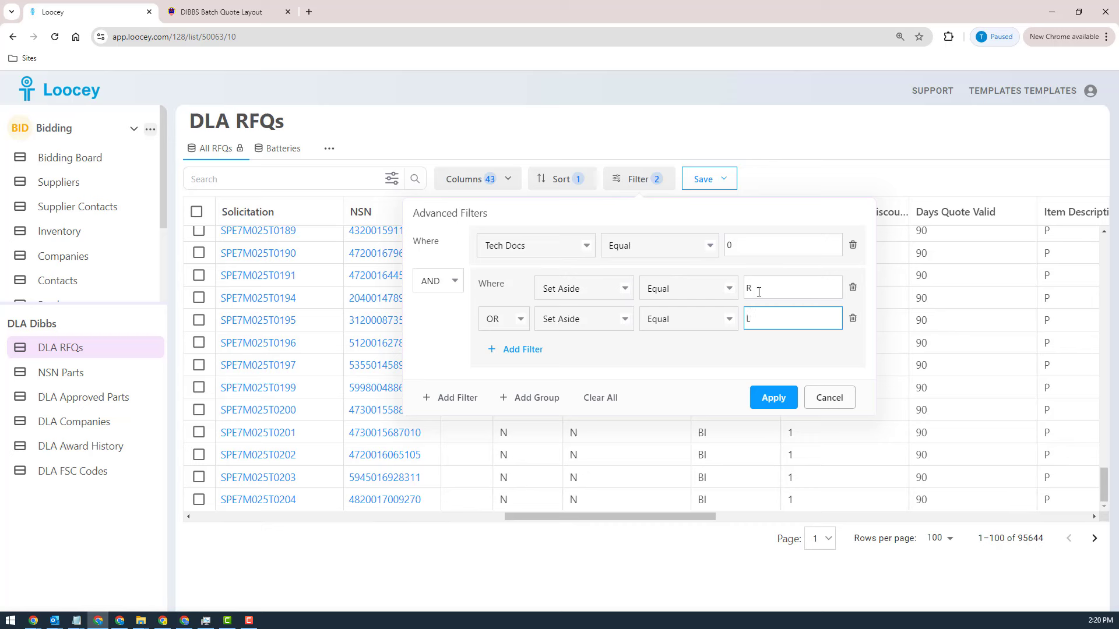
{"action": "left_click", "coordinate": [781, 402]}
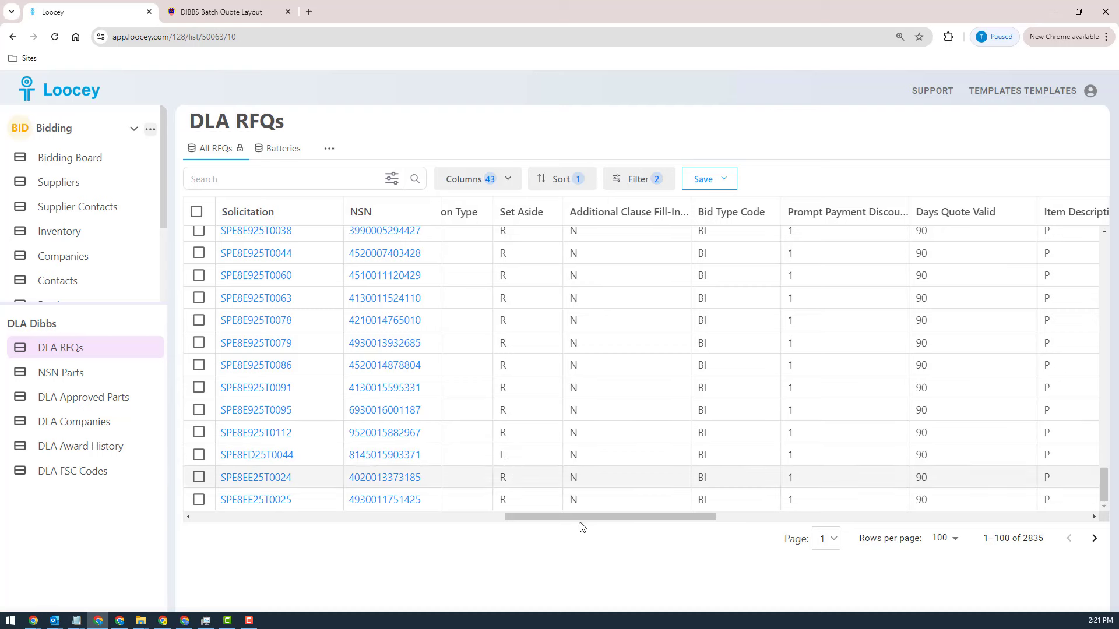
{"action": "left_click_drag", "start_coordinate": [597, 521], "coordinate": [625, 535]}
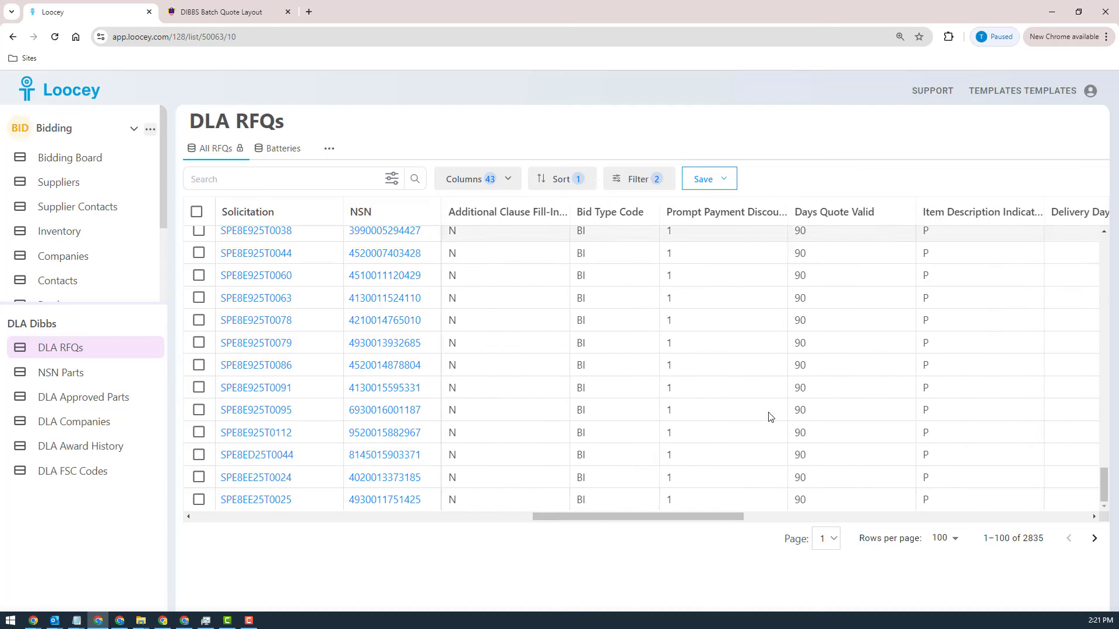
Step: Save the filtered RFQ list as a new view named "New View"
{"action": "left_click", "coordinate": [724, 181]}
{"action": "left_click", "coordinate": [729, 229]}
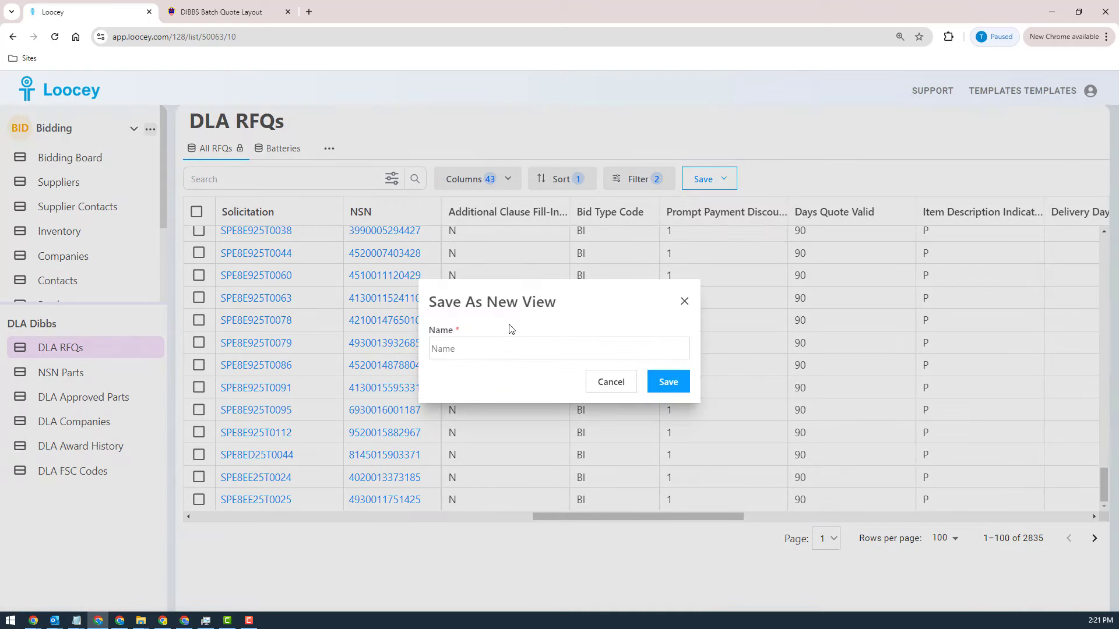
{"action": "left_click", "coordinate": [484, 352]}
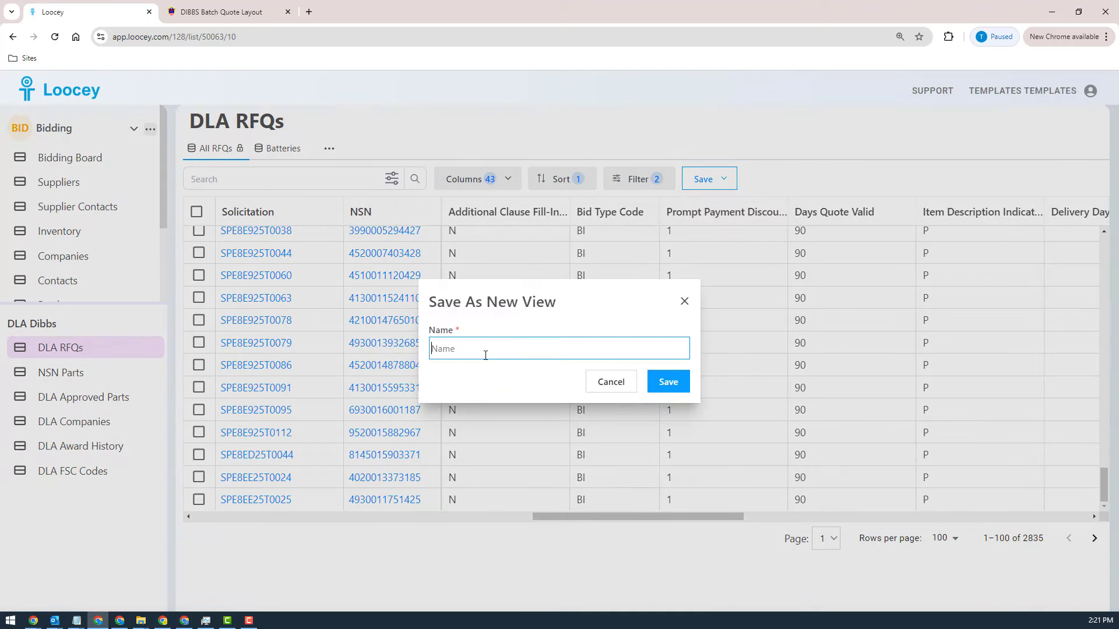
{"action": "type", "text": "B"}
{"action": "key", "text": "BackSpace"}
{"action": "type", "text": "New View"}
{"action": "left_click", "coordinate": [666, 382]}
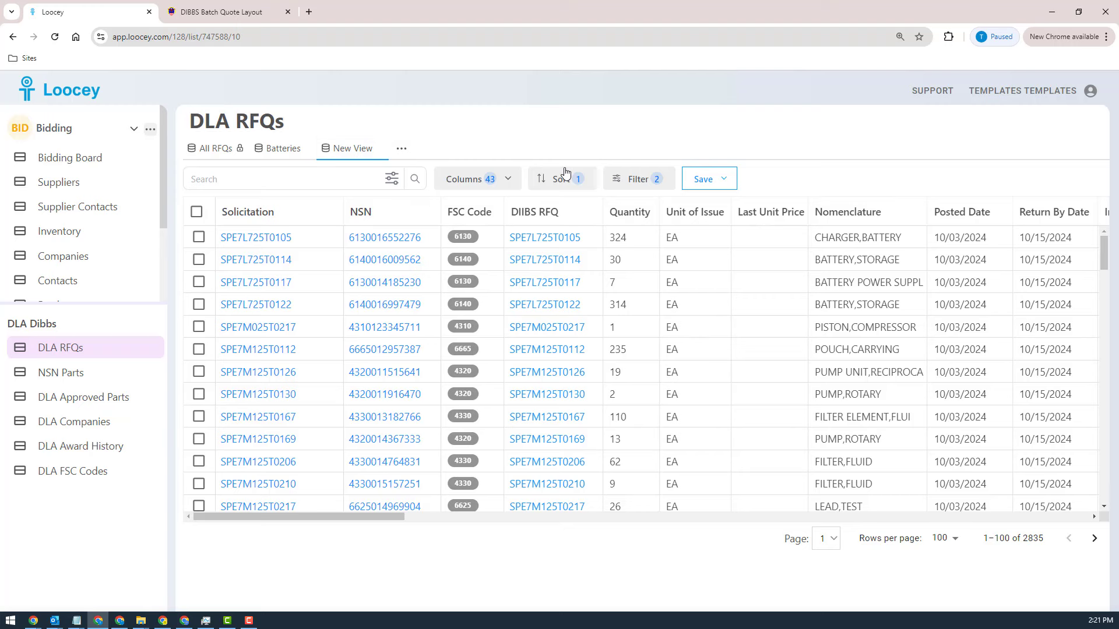
Step: Check the filter conditions stored in New View and examine its columns through COTS, Solicitation Type and Set Aside
{"action": "left_click", "coordinate": [652, 180]}
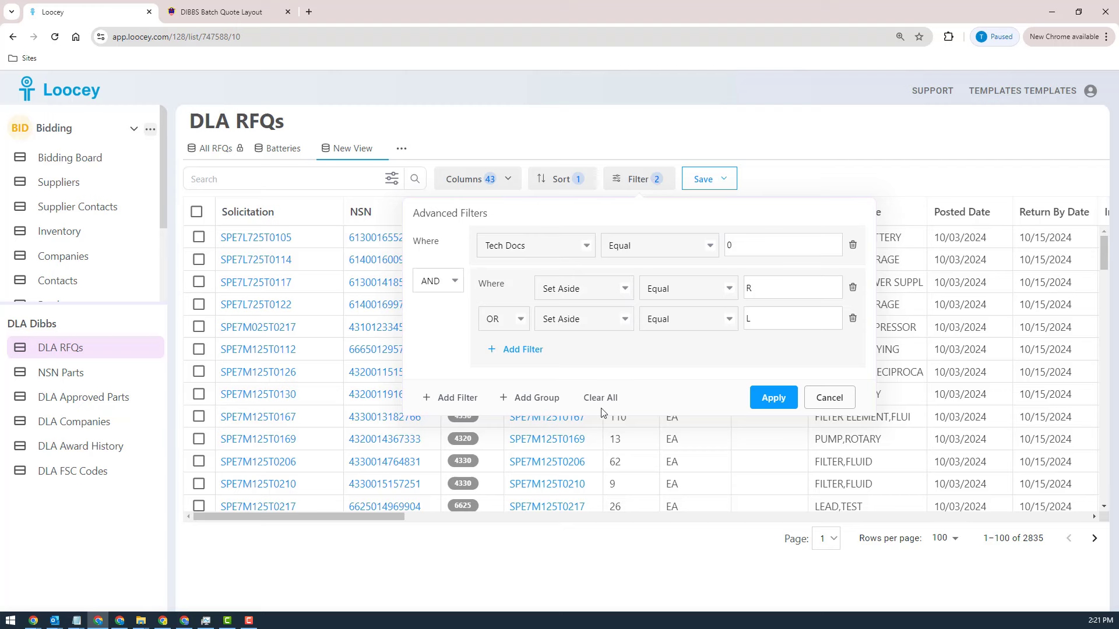
{"action": "left_click", "coordinate": [829, 398]}
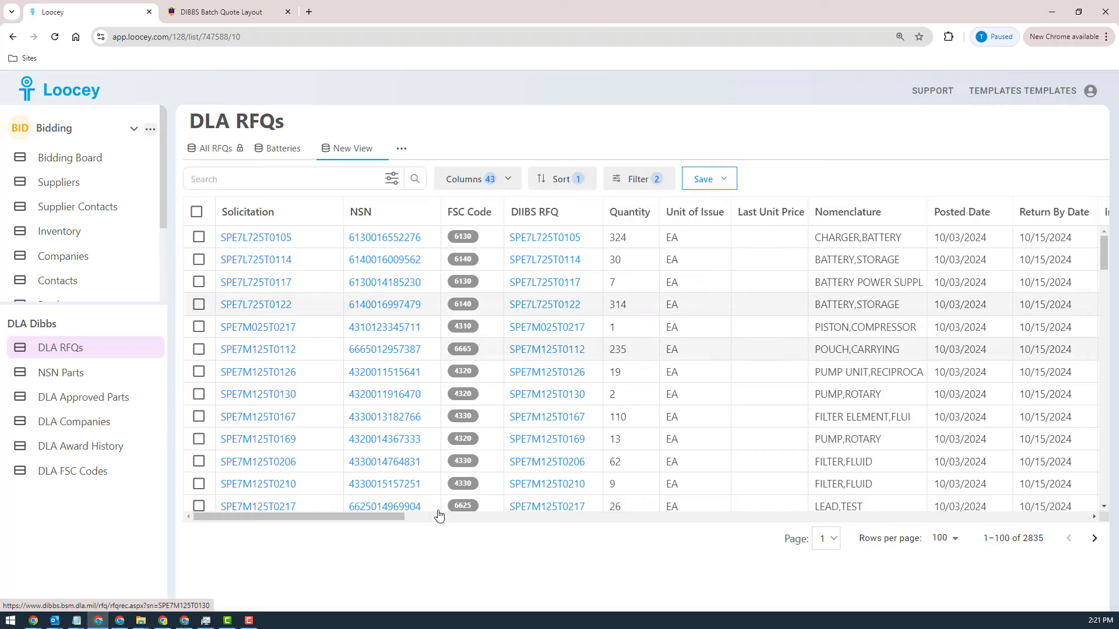
{"action": "left_click_drag", "start_coordinate": [395, 522], "coordinate": [634, 539]}
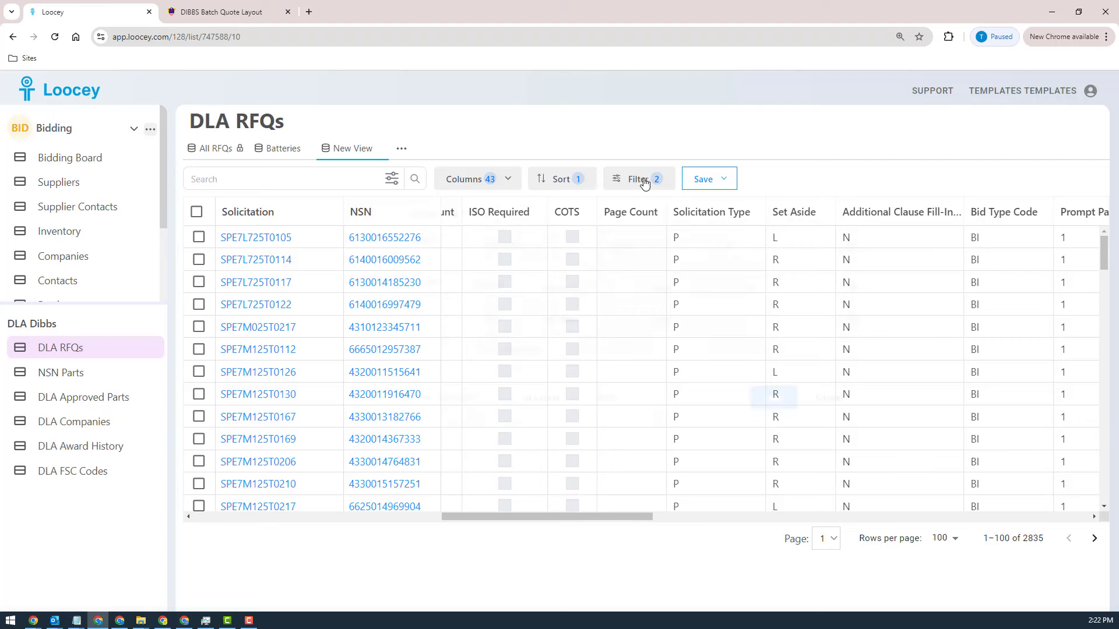
Step: Add a COTS equals 1 condition to New View's filters, apply it, and look through the matching RFQs
{"action": "left_click", "coordinate": [663, 180]}
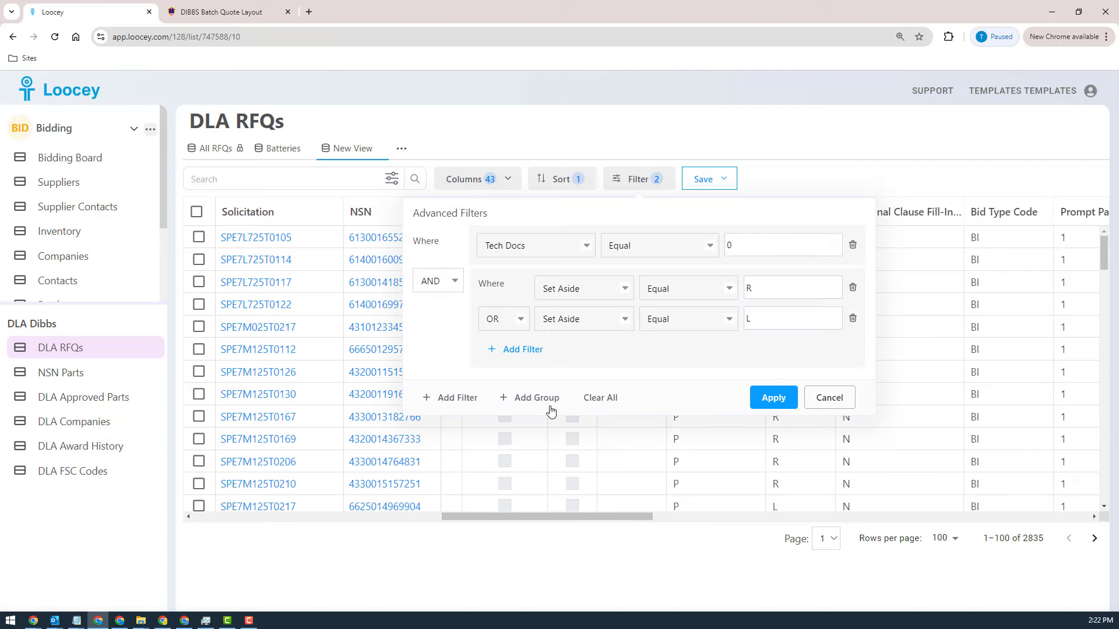
{"action": "left_click", "coordinate": [458, 398]}
{"action": "left_click", "coordinate": [537, 290]}
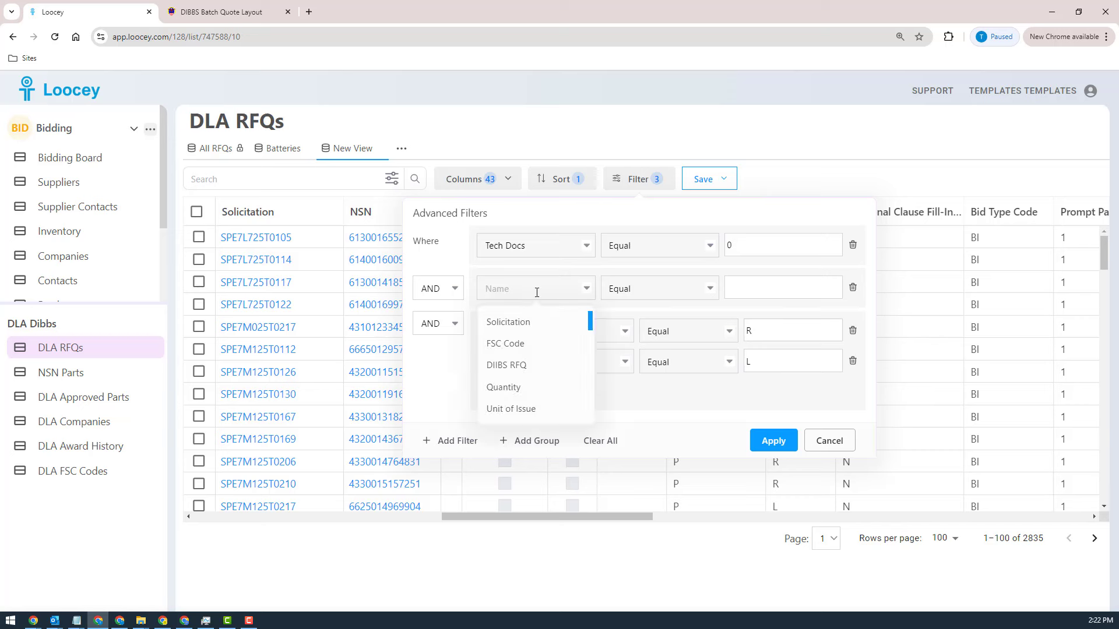
{"action": "type", "text": "cots"}
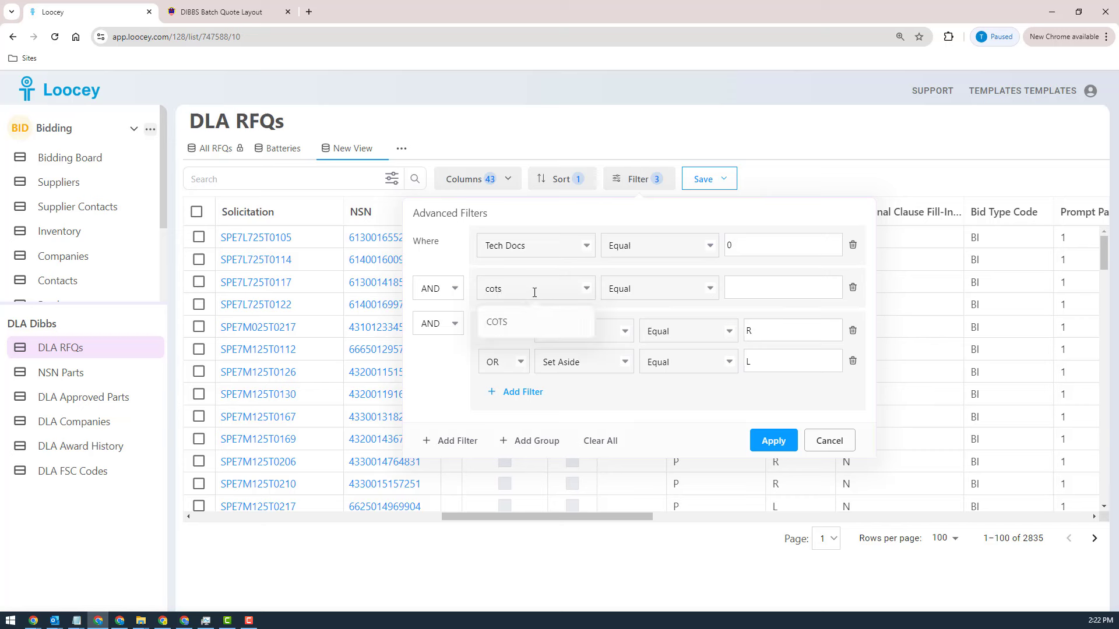
{"action": "left_click", "coordinate": [524, 325]}
{"action": "type", "text": "1"}
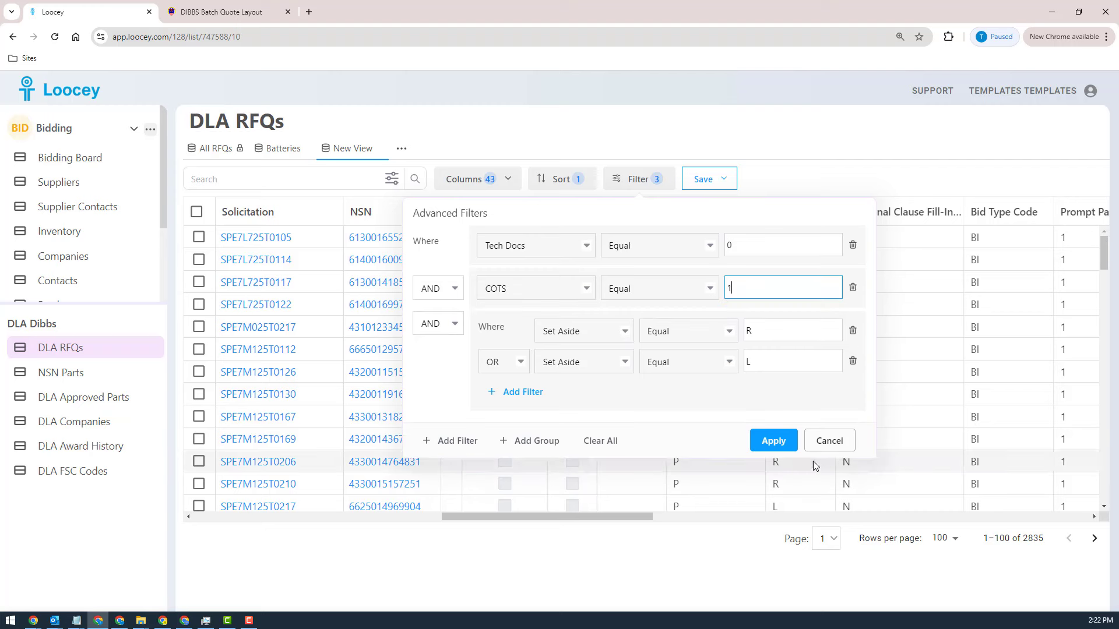
{"action": "left_click", "coordinate": [775, 442]}
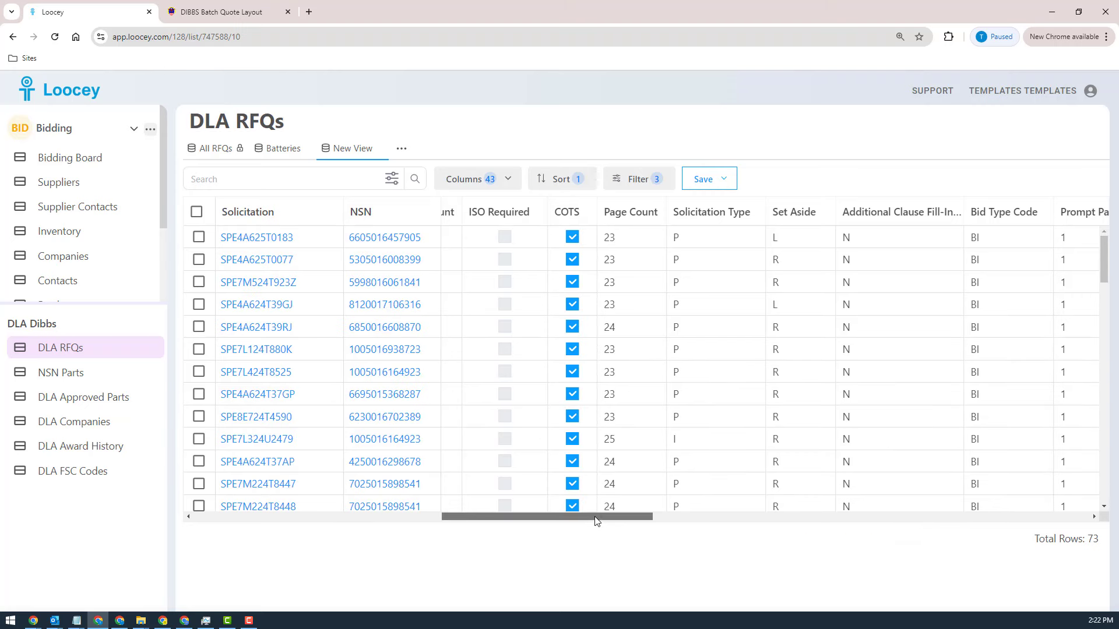
{"action": "left_click_drag", "start_coordinate": [596, 521], "coordinate": [619, 532]}
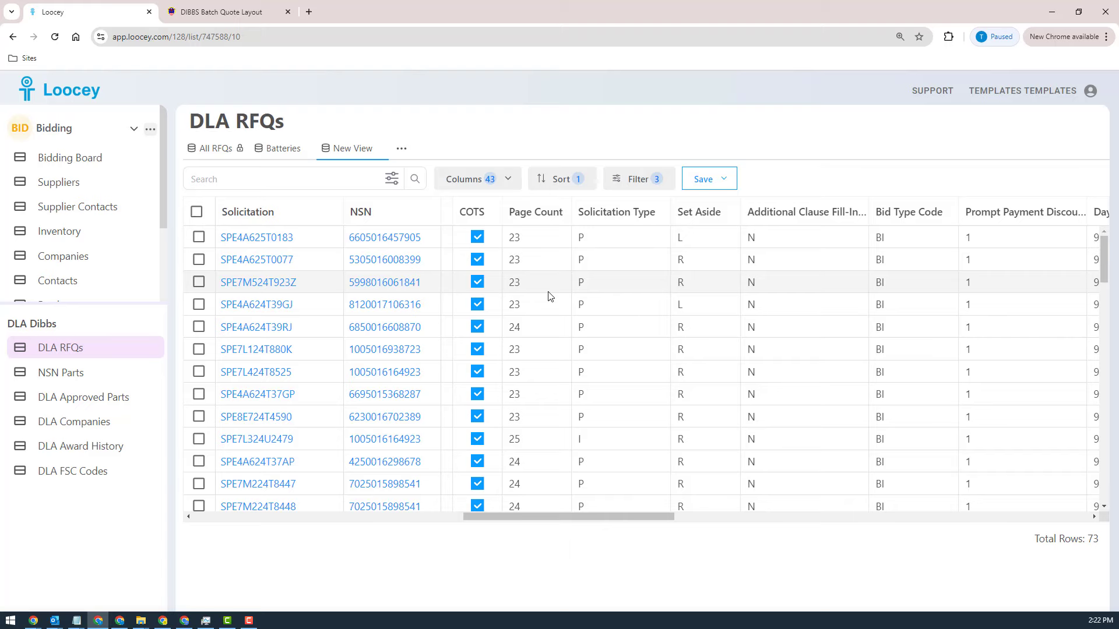
{"action": "scroll", "coordinate": [549, 296], "scroll_direction": "down", "scroll_amount": 2}
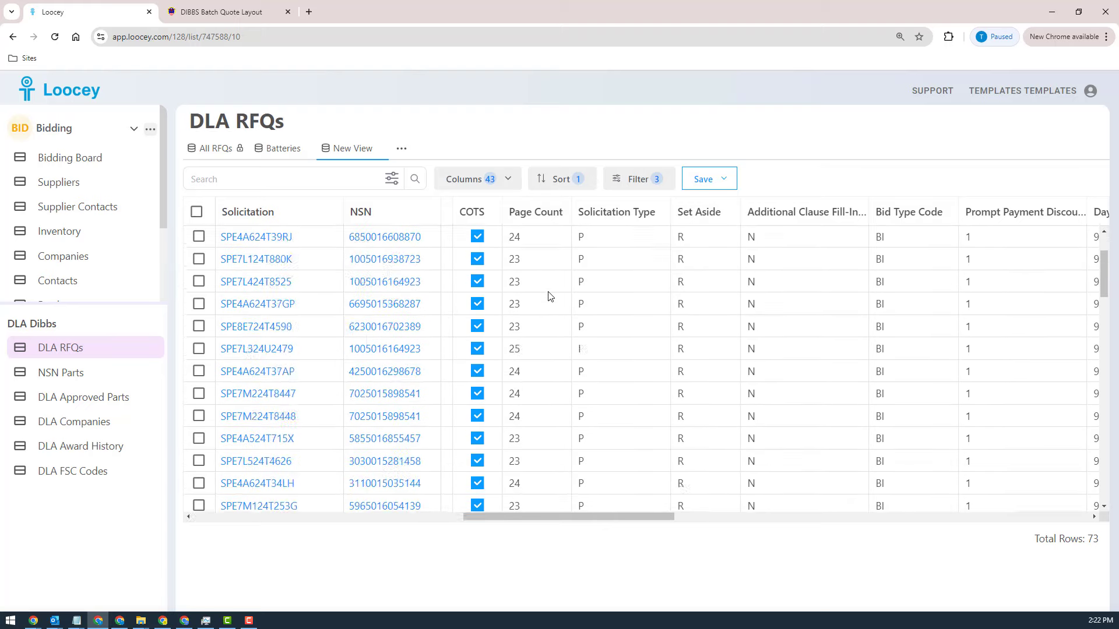
{"action": "scroll", "coordinate": [549, 296], "scroll_direction": "down", "scroll_amount": 15}
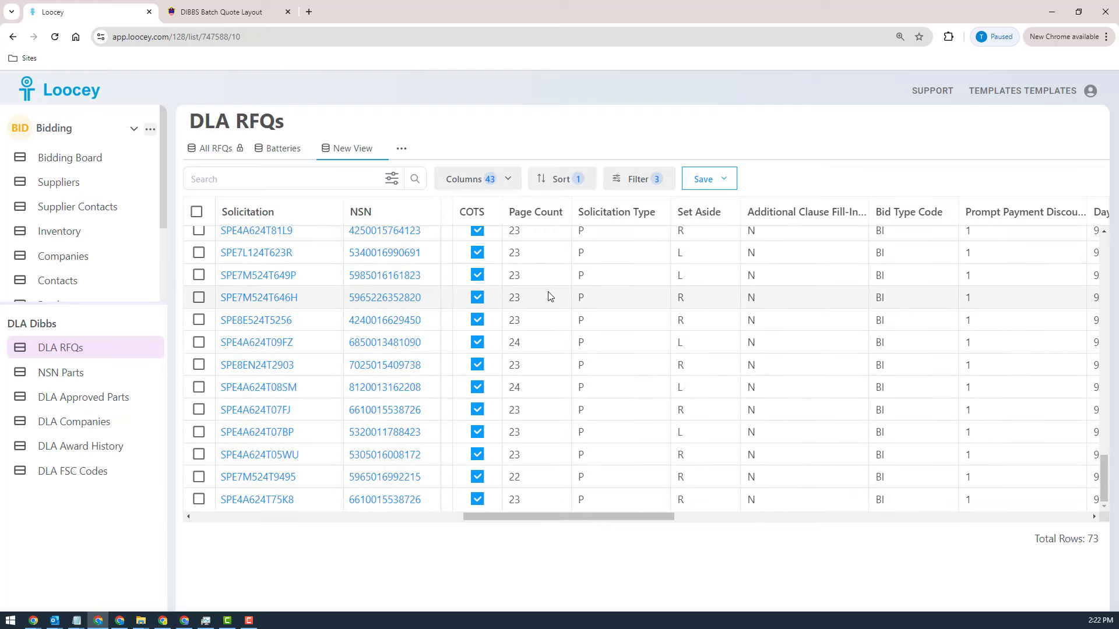
Step: Review New View's matching RFQs and their columns through Packaging Code and Buyer Code, consulting the DIBBS Batch Quote Layout page
{"action": "scroll", "coordinate": [548, 296], "scroll_direction": "up", "scroll_amount": 17}
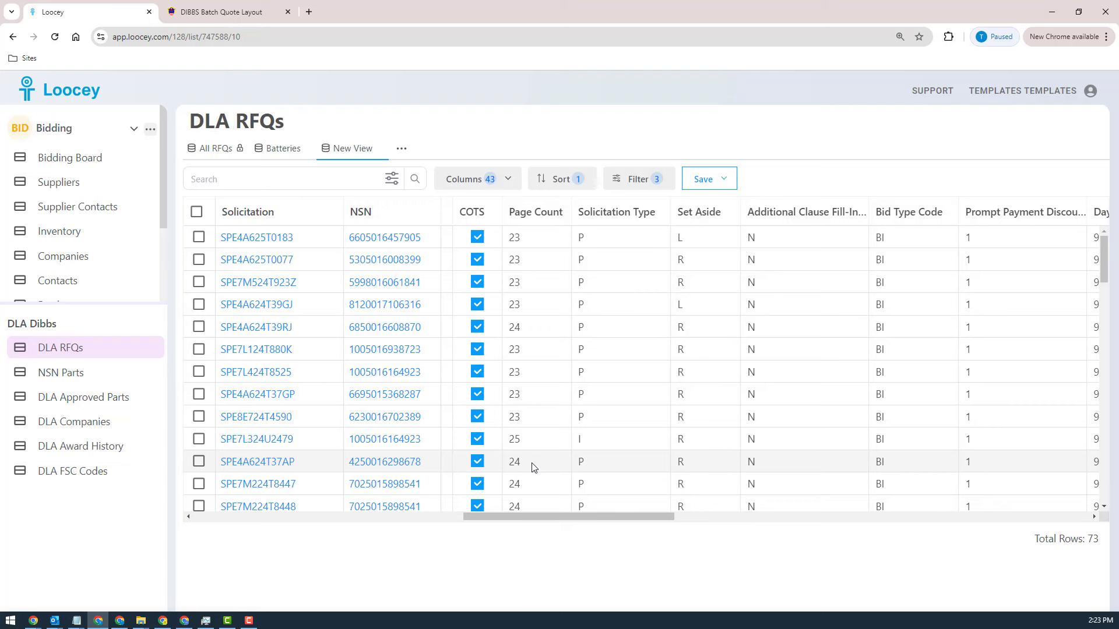
{"action": "scroll", "coordinate": [532, 468], "scroll_direction": "down", "scroll_amount": 10}
{"action": "scroll", "coordinate": [532, 468], "scroll_direction": "up", "scroll_amount": 10}
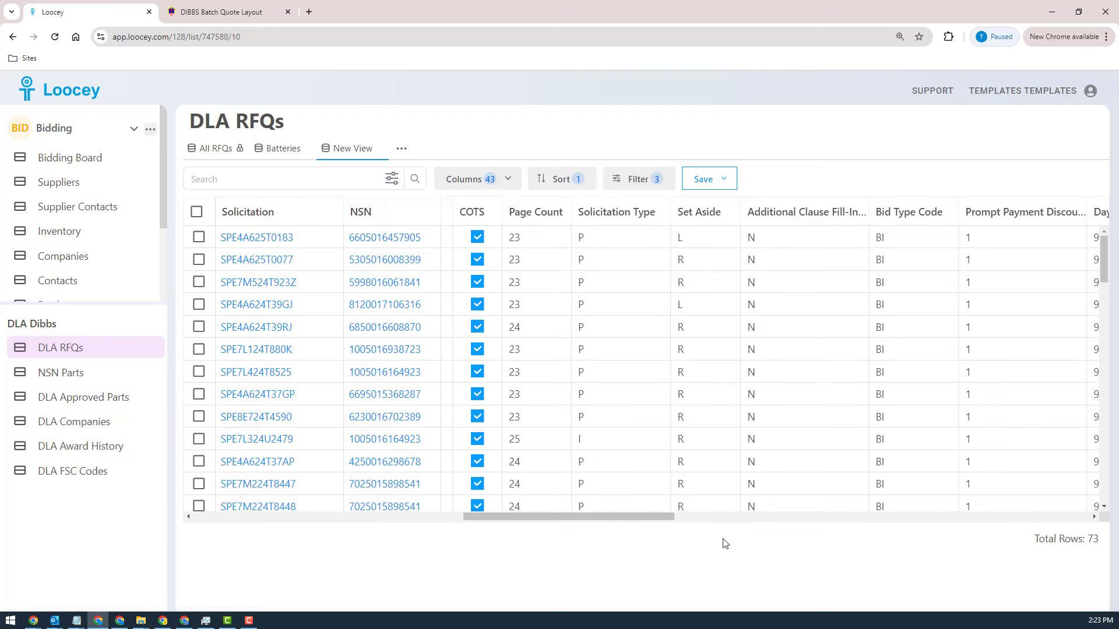
{"action": "left_click_drag", "start_coordinate": [632, 518], "coordinate": [771, 550]}
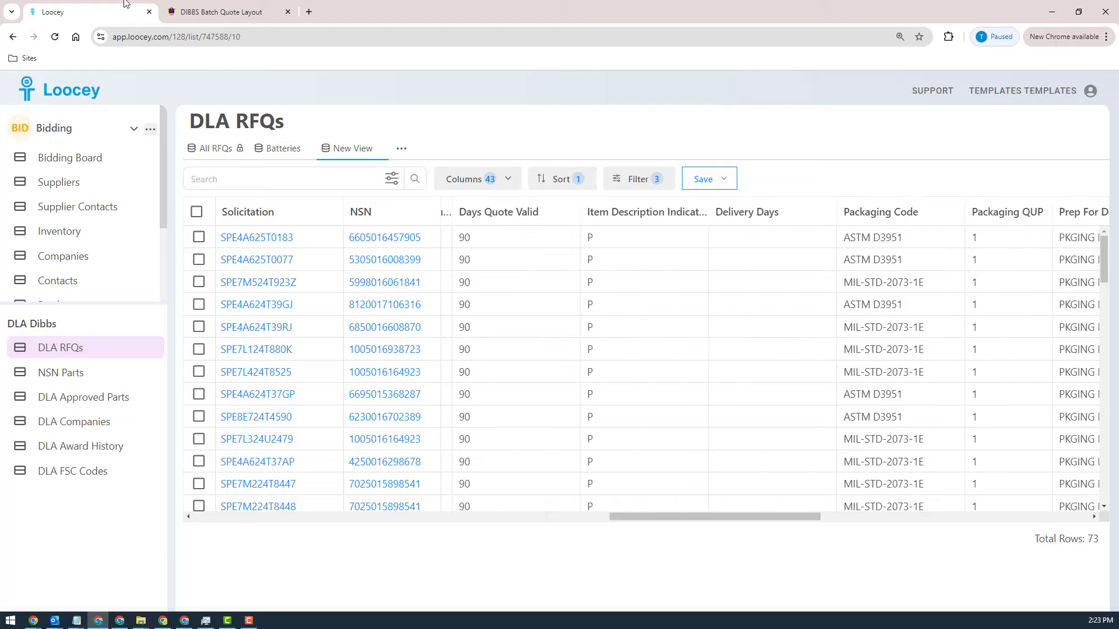
{"action": "left_click", "coordinate": [183, 11]}
{"action": "scroll", "coordinate": [246, 457], "scroll_direction": "down", "scroll_amount": 12}
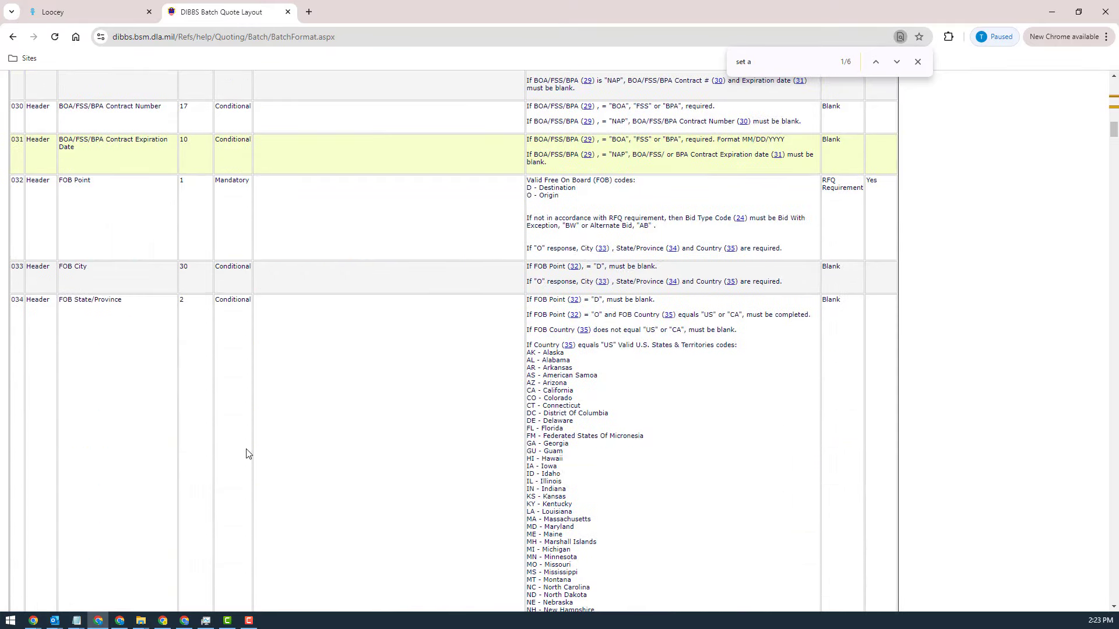
{"action": "scroll", "coordinate": [246, 452], "scroll_direction": "up", "scroll_amount": 20}
{"action": "left_click", "coordinate": [54, 8]}
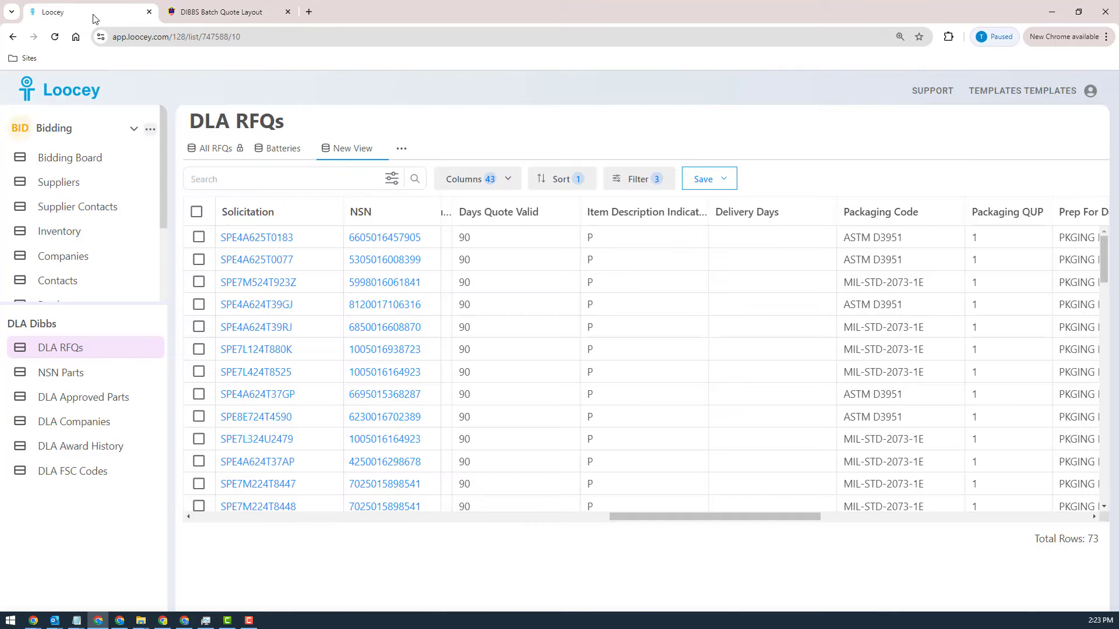
{"action": "left_click_drag", "start_coordinate": [728, 514], "coordinate": [812, 527]}
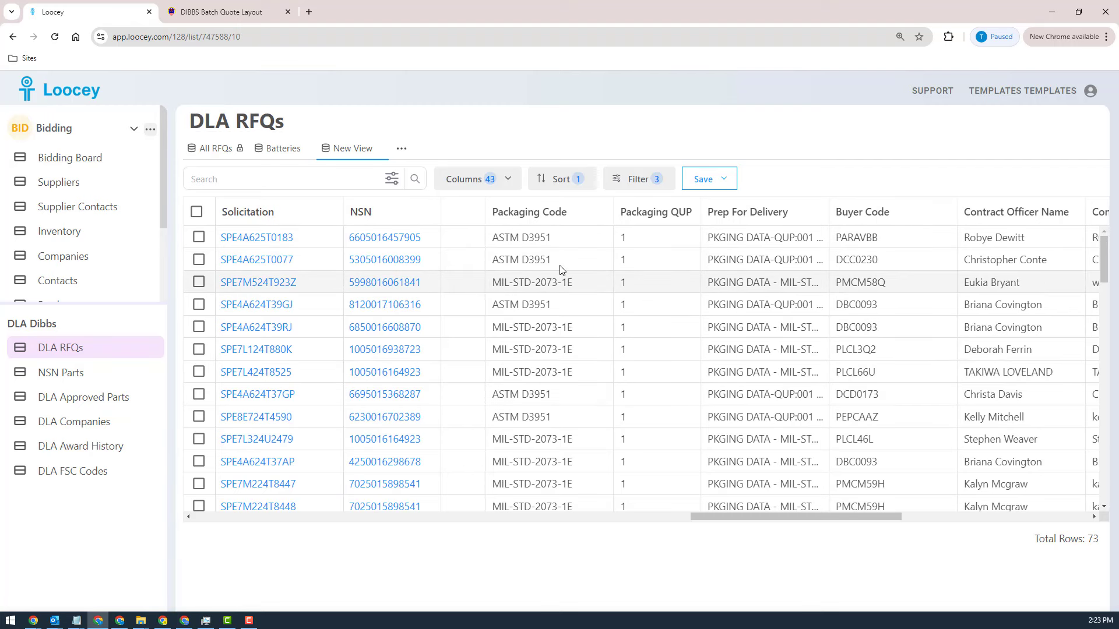
Step: Add another AND condition to New View's advanced filters, based on the Packaging Code field
{"action": "double_click", "coordinate": [504, 238]}
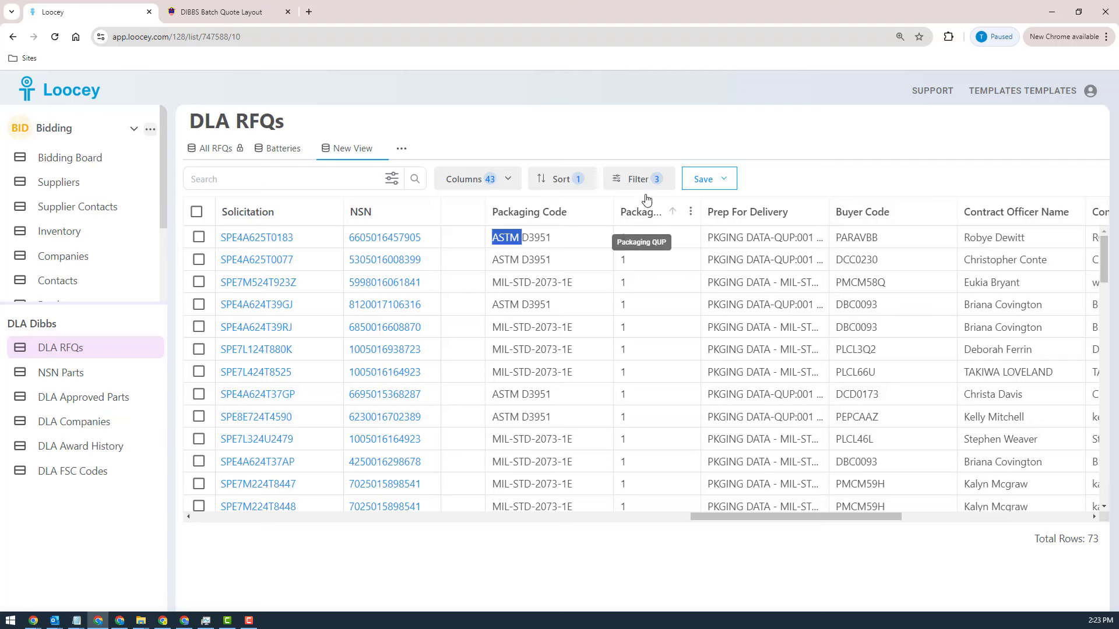
{"action": "left_click", "coordinate": [642, 177]}
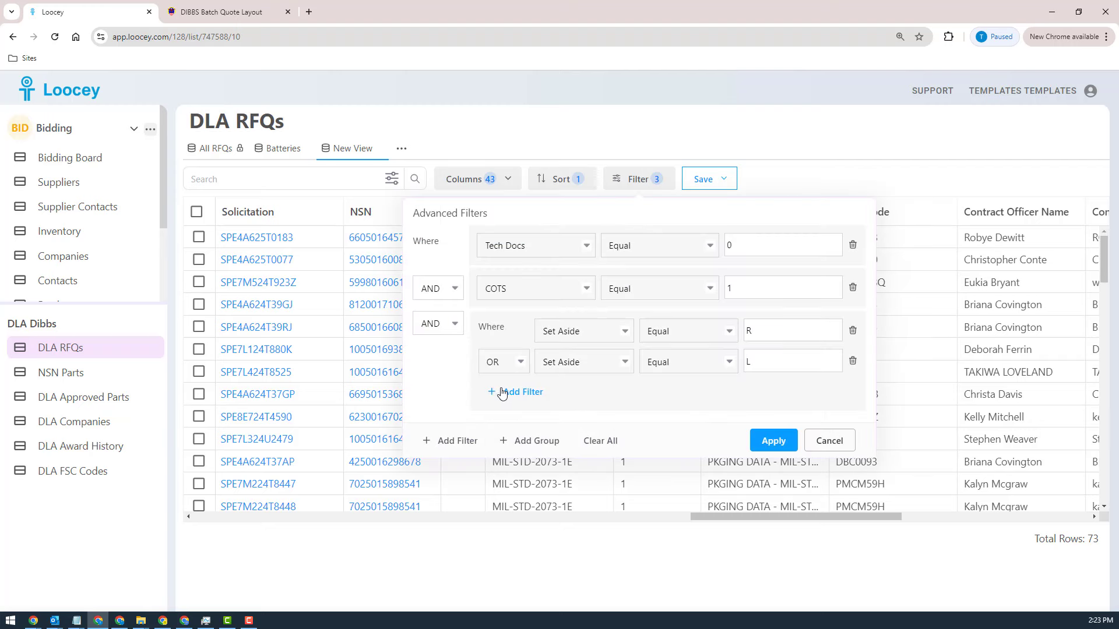
{"action": "left_click", "coordinate": [454, 441]}
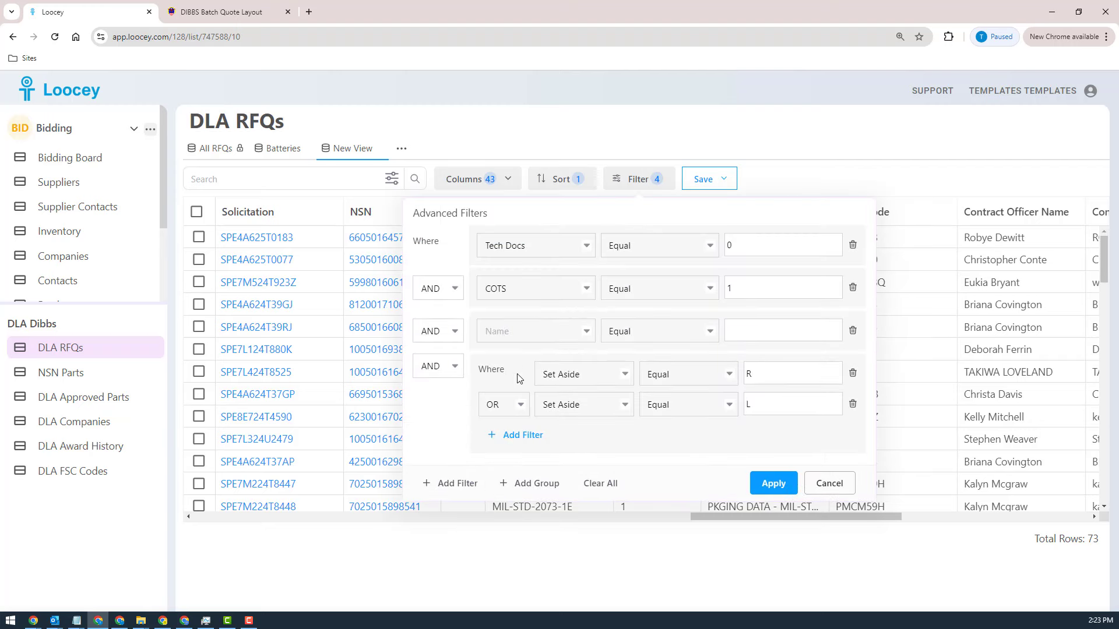
{"action": "left_click", "coordinate": [524, 333]}
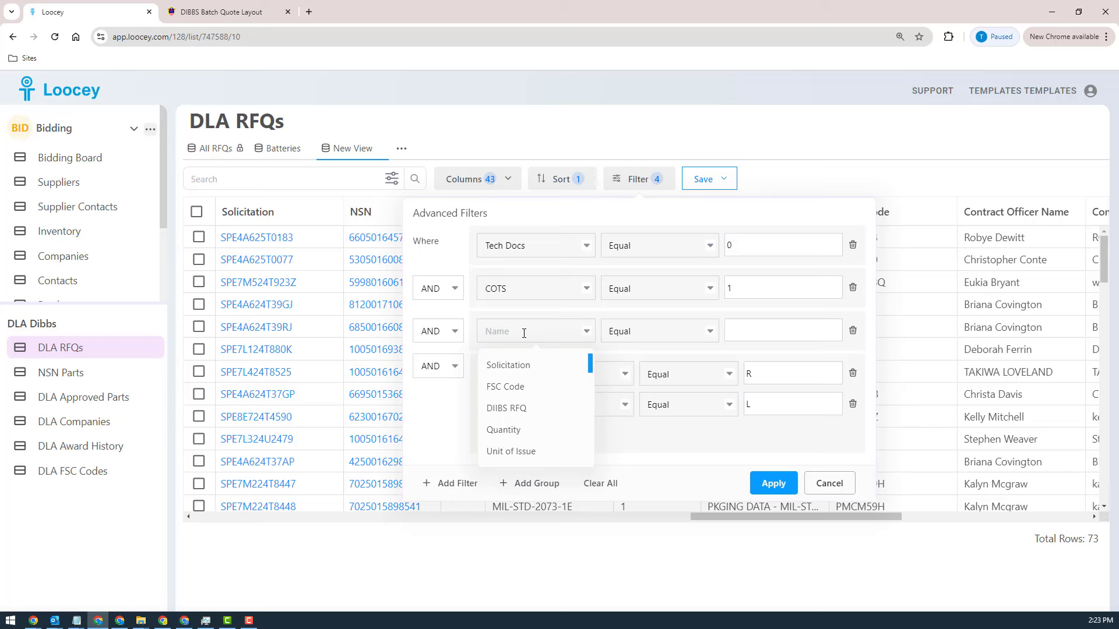
{"action": "type", "text": "pack"}
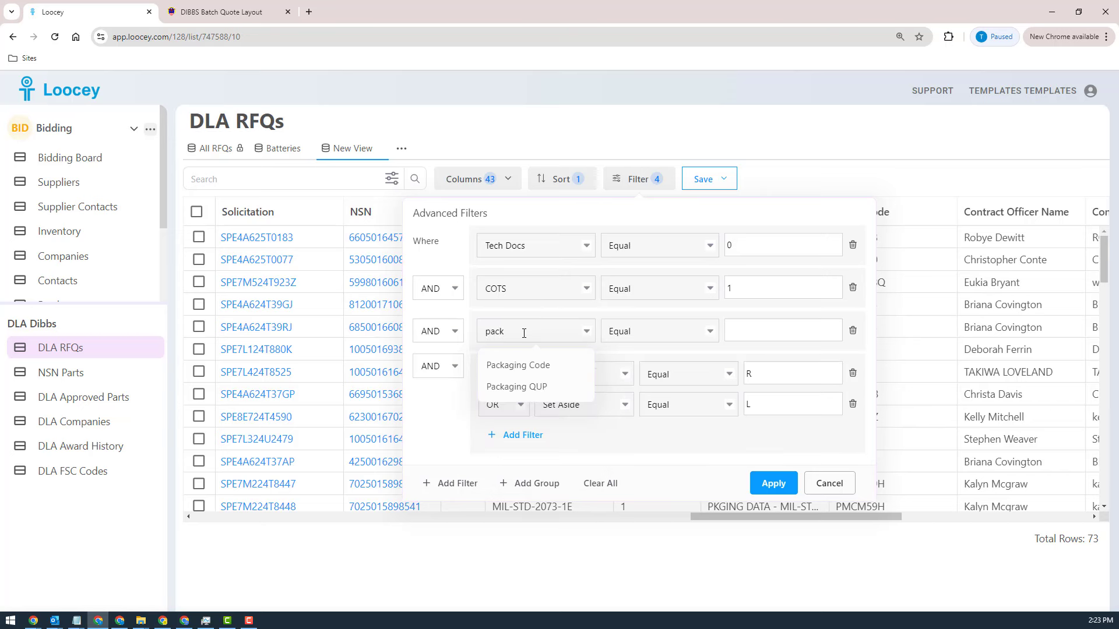
{"action": "left_click", "coordinate": [540, 366]}
Step: Set the Packaging Code condition to Contains ASTM and apply the filters
{"action": "left_click", "coordinate": [643, 332]}
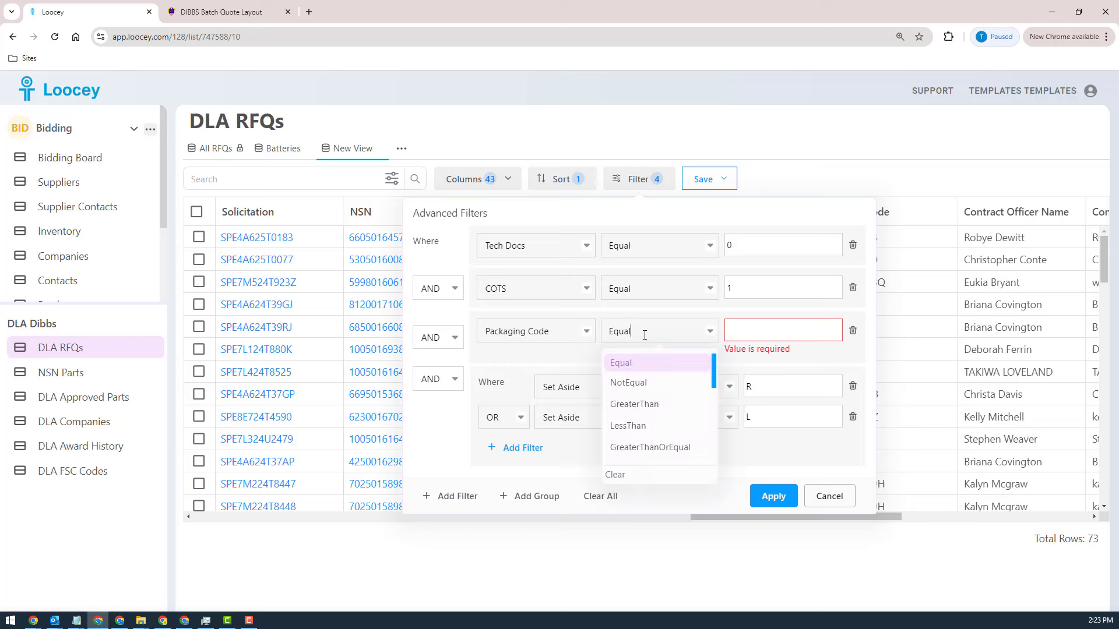
{"action": "type", "text": "c"}
{"action": "key", "text": "BackSpace"}
{"action": "key", "text": "BackSpace"}
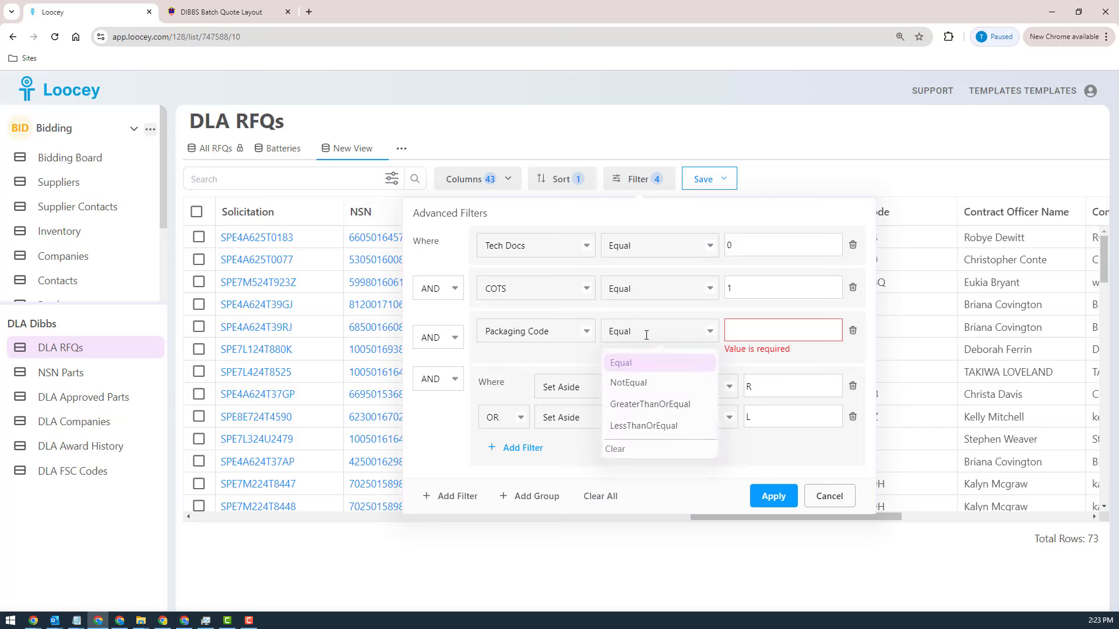
{"action": "key", "text": "BackSpace"}
{"action": "key", "text": "BackSpace"}
{"action": "type", "text": "co"}
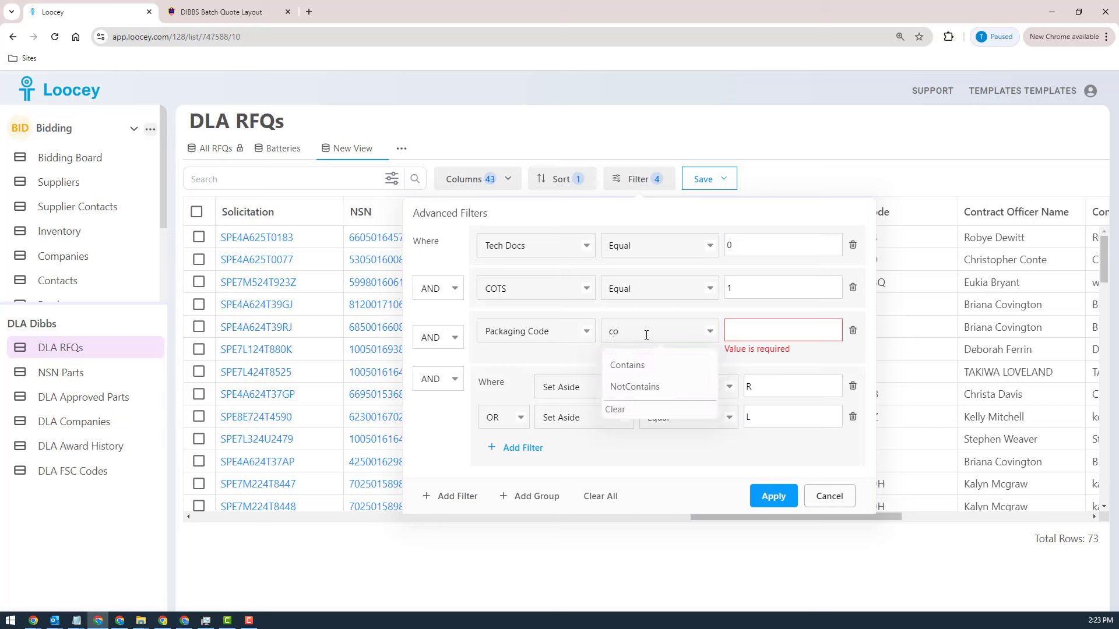
{"action": "left_click", "coordinate": [658, 367]}
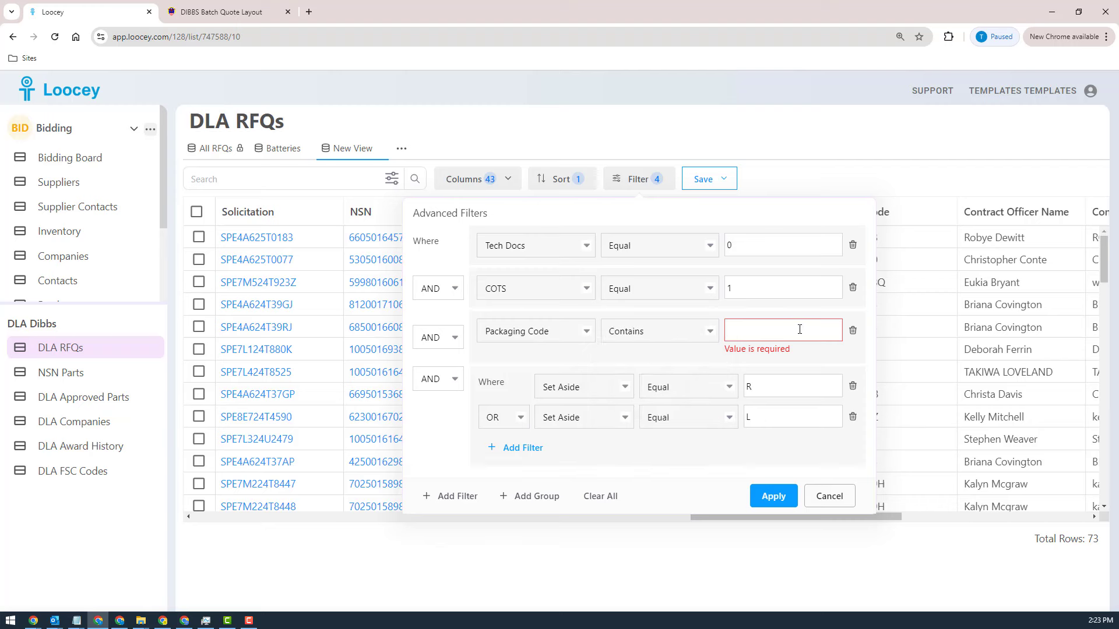
{"action": "left_click", "coordinate": [800, 330]}
{"action": "type", "text": "ASTM"}
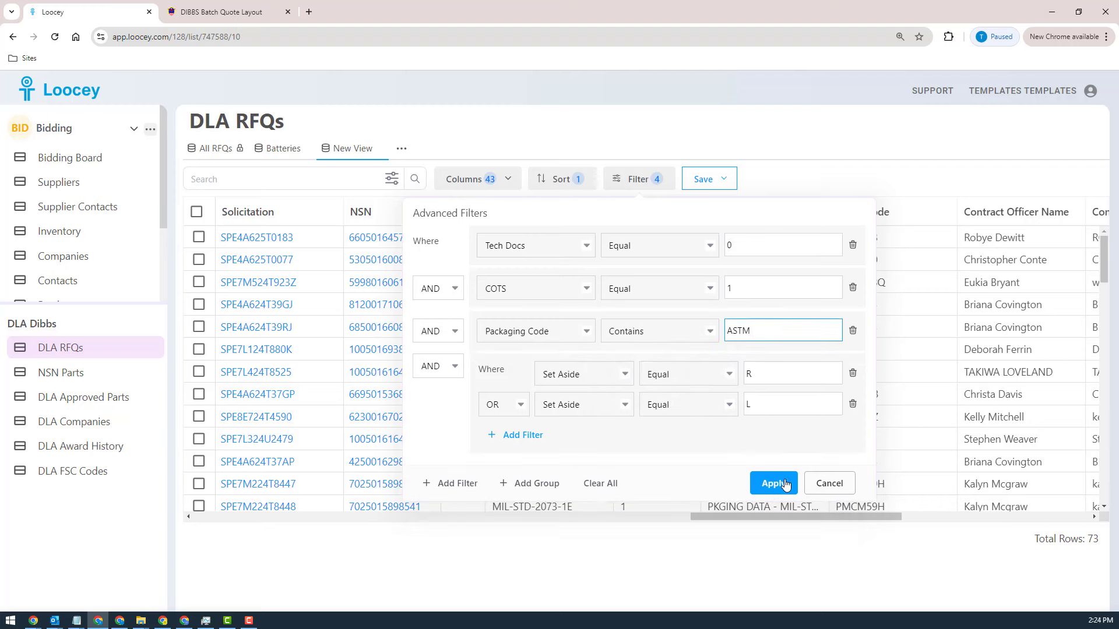
{"action": "left_click", "coordinate": [774, 484]}
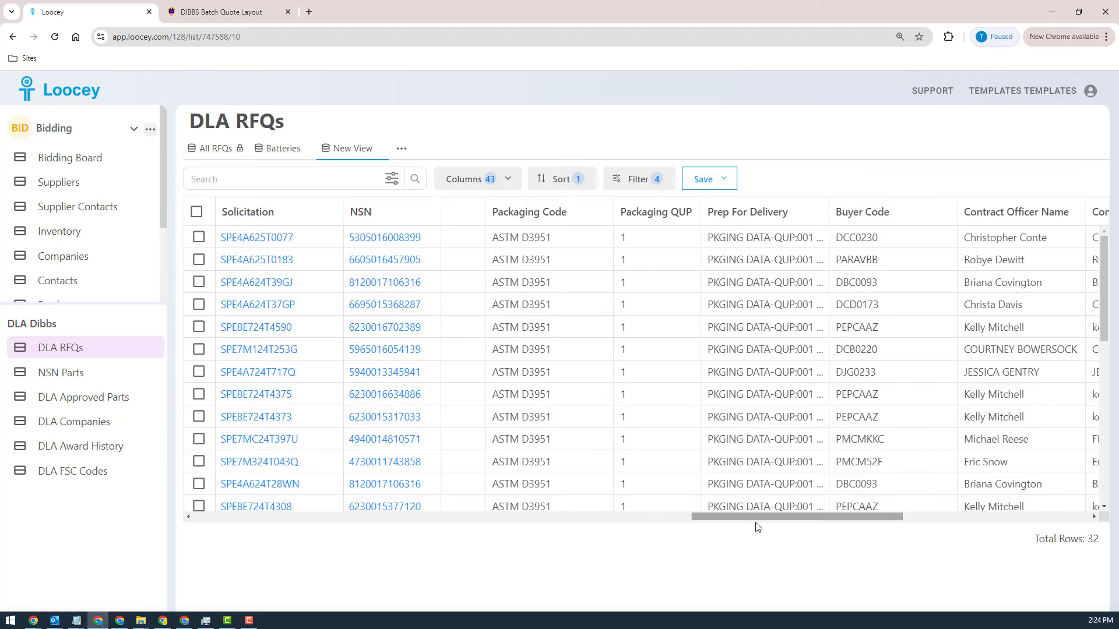
Step: Examine the ASTM-filtered RFQs and their columns for packaging, contract officer contacts, request info and shipping addresses
{"action": "left_click_drag", "start_coordinate": [742, 524], "coordinate": [761, 526]}
{"action": "scroll", "coordinate": [646, 351], "scroll_direction": "down", "scroll_amount": 7}
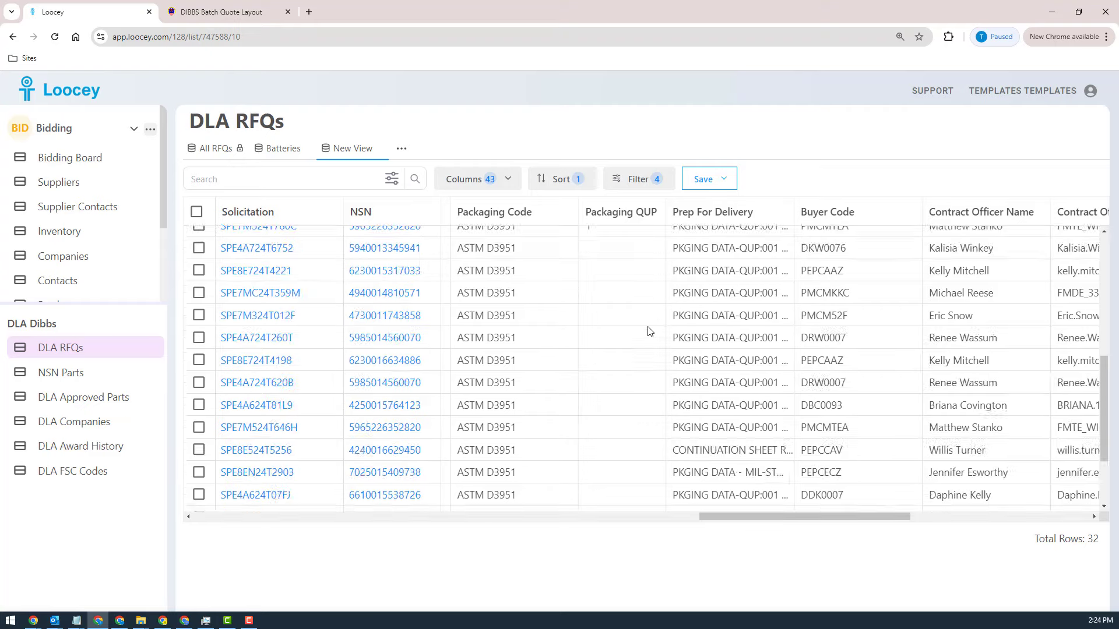
{"action": "scroll", "coordinate": [648, 332], "scroll_direction": "up", "scroll_amount": 7}
{"action": "scroll", "coordinate": [650, 331], "scroll_direction": "down", "scroll_amount": 7}
{"action": "scroll", "coordinate": [649, 331], "scroll_direction": "up", "scroll_amount": 7}
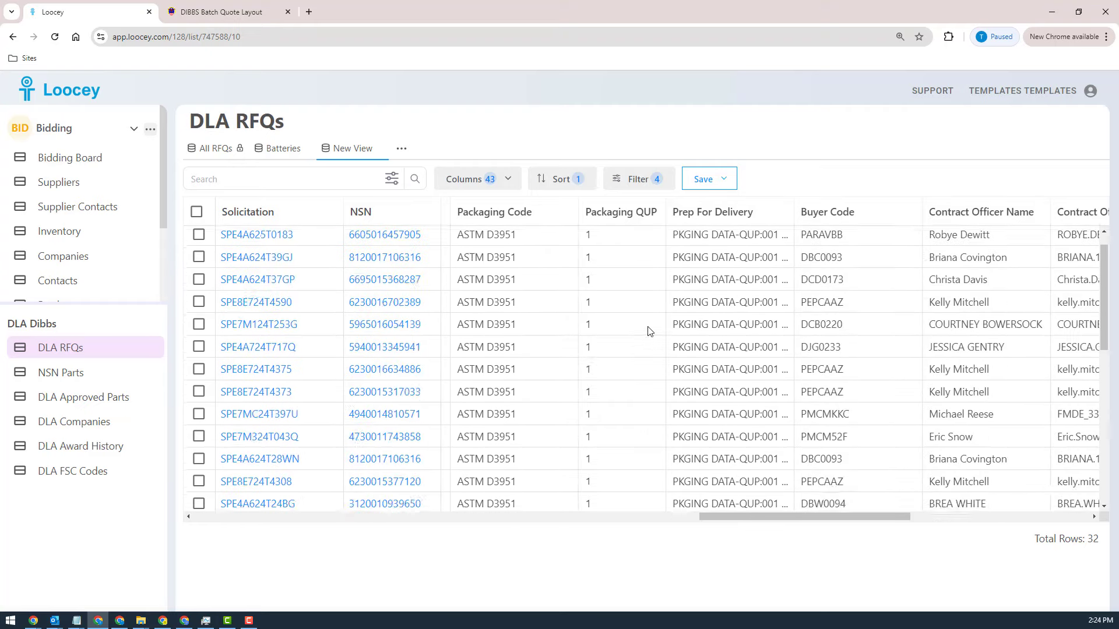
{"action": "scroll", "coordinate": [661, 338], "scroll_direction": "down", "scroll_amount": 7}
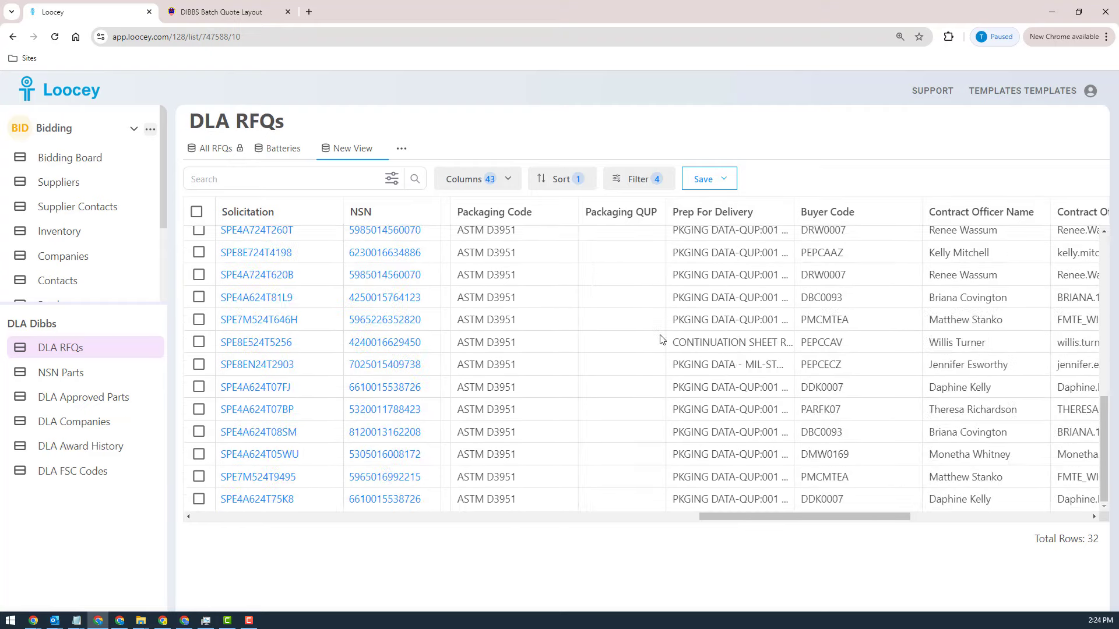
{"action": "scroll", "coordinate": [655, 326], "scroll_direction": "up", "scroll_amount": 7}
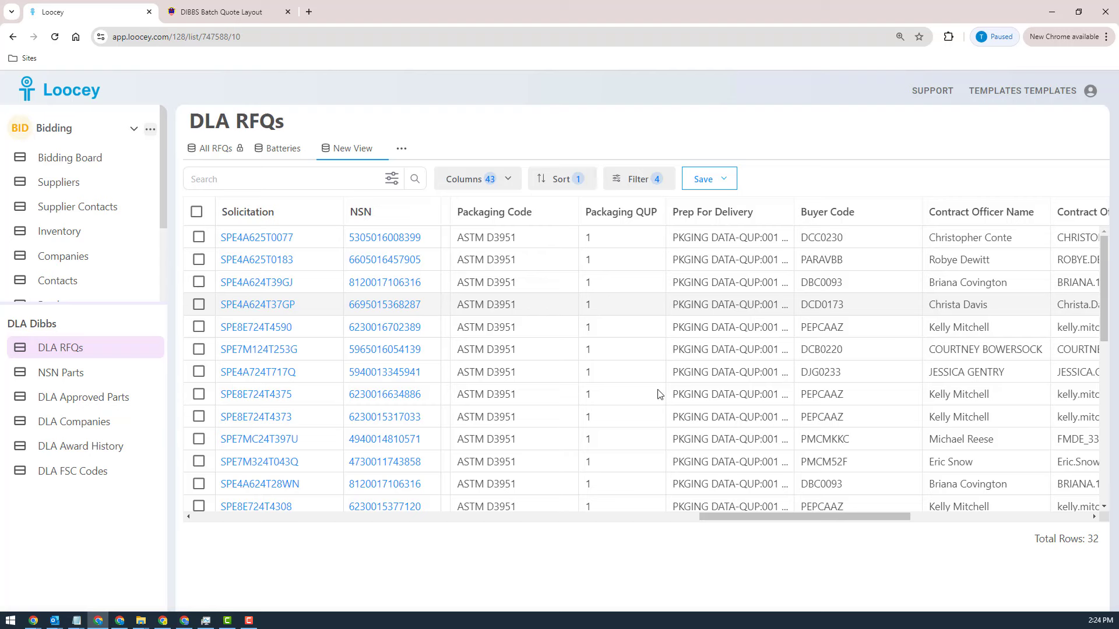
{"action": "left_click_drag", "start_coordinate": [861, 516], "coordinate": [961, 511]}
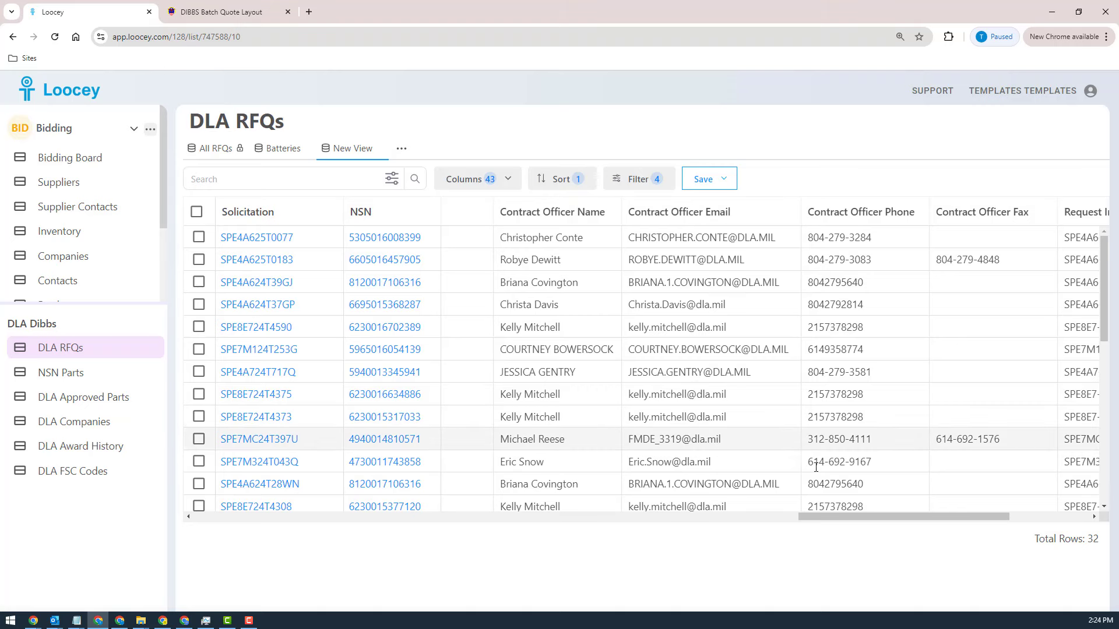
{"action": "left_click_drag", "start_coordinate": [854, 522], "coordinate": [941, 541]}
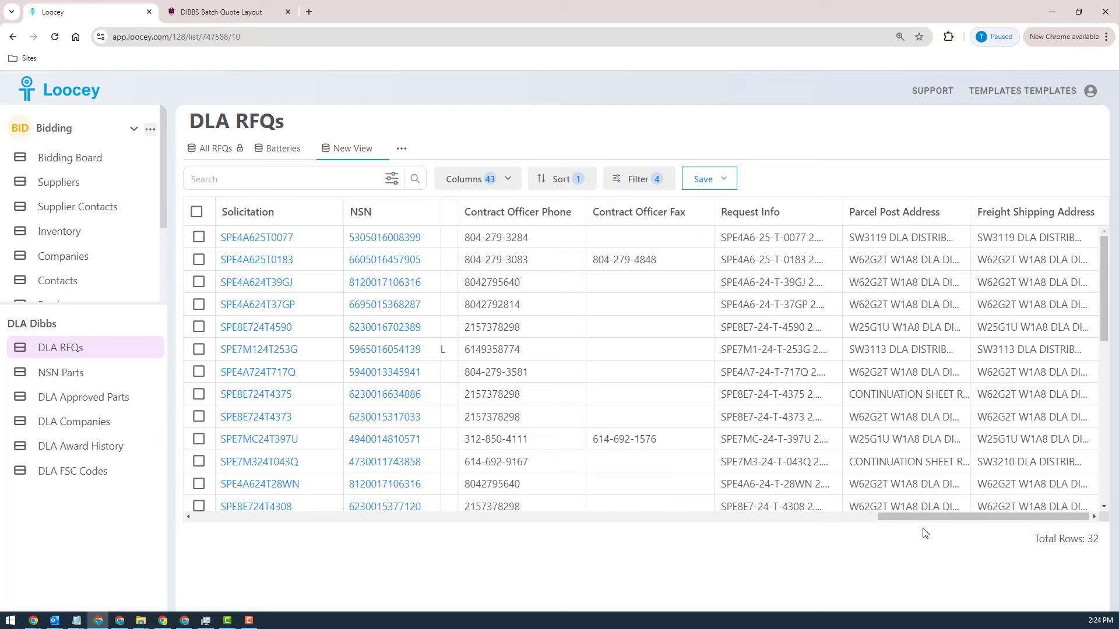
{"action": "left_click_drag", "start_coordinate": [984, 517], "coordinate": [222, 527]}
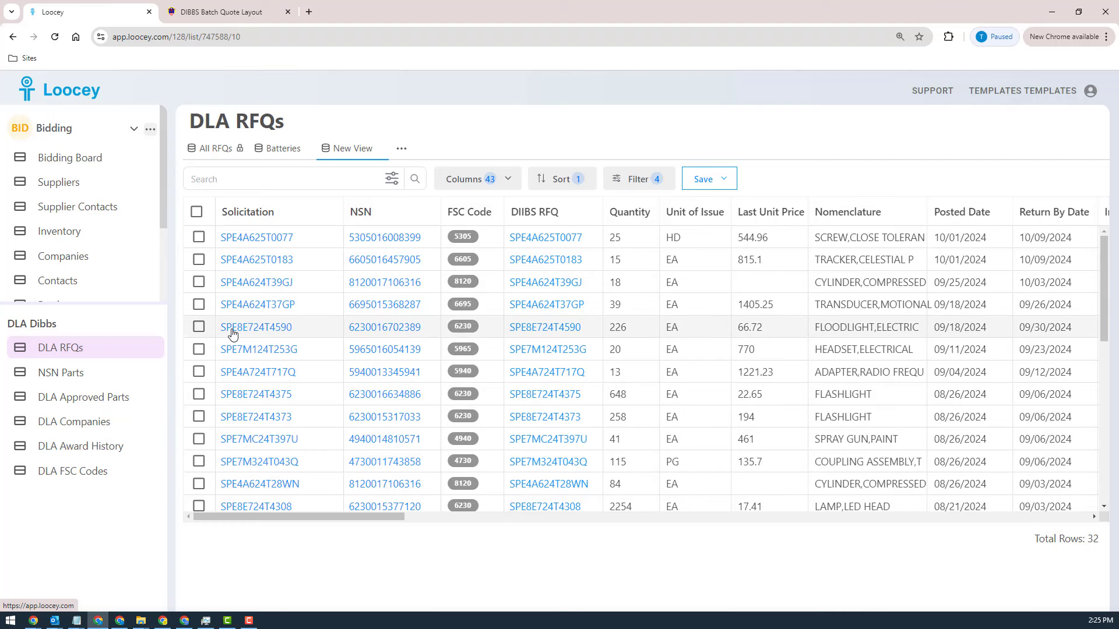
Step: Copy RFQ SPE4A624T37GP to the Bidding Board, including RFQ details, parts/NSNs and approved source companies
{"action": "left_click", "coordinate": [198, 306]}
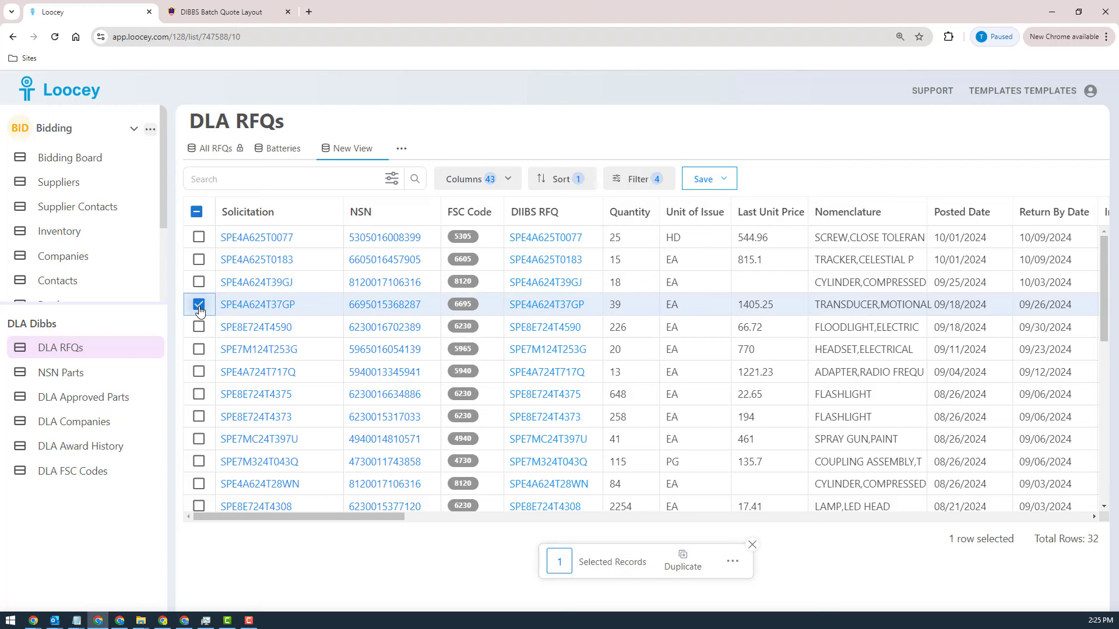
{"action": "left_click", "coordinate": [733, 562]}
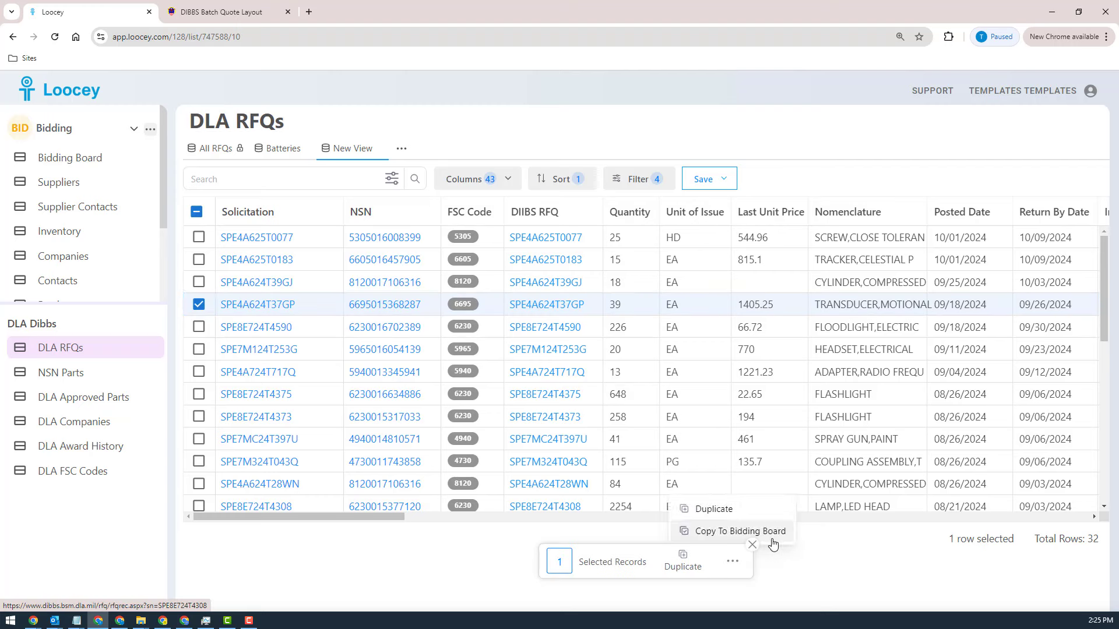
{"action": "left_click", "coordinate": [723, 532]}
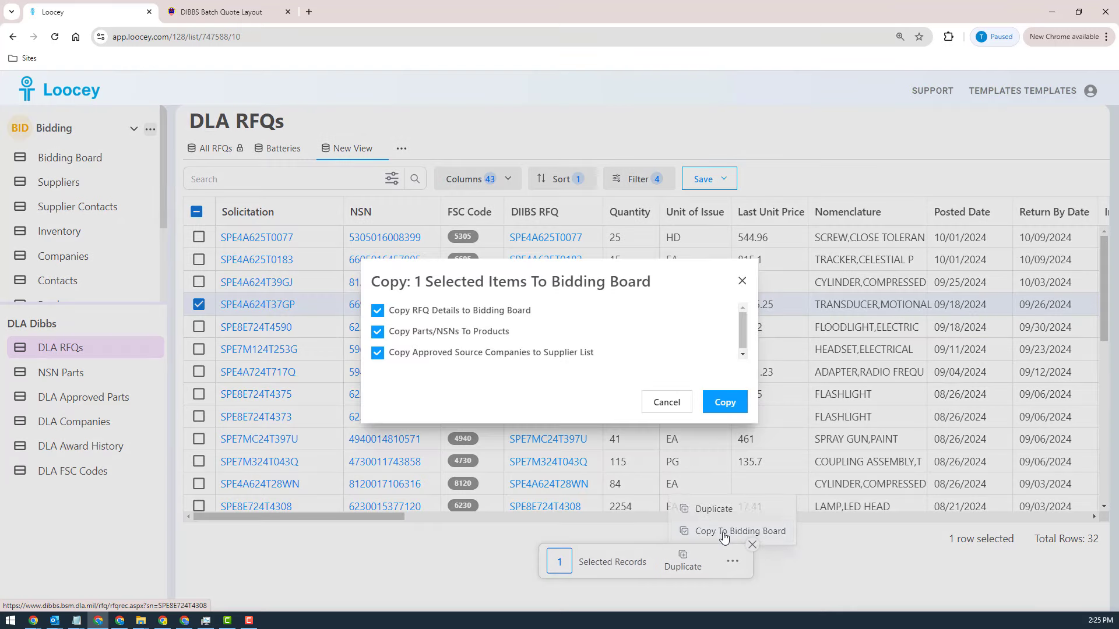
{"action": "left_click", "coordinate": [721, 402]}
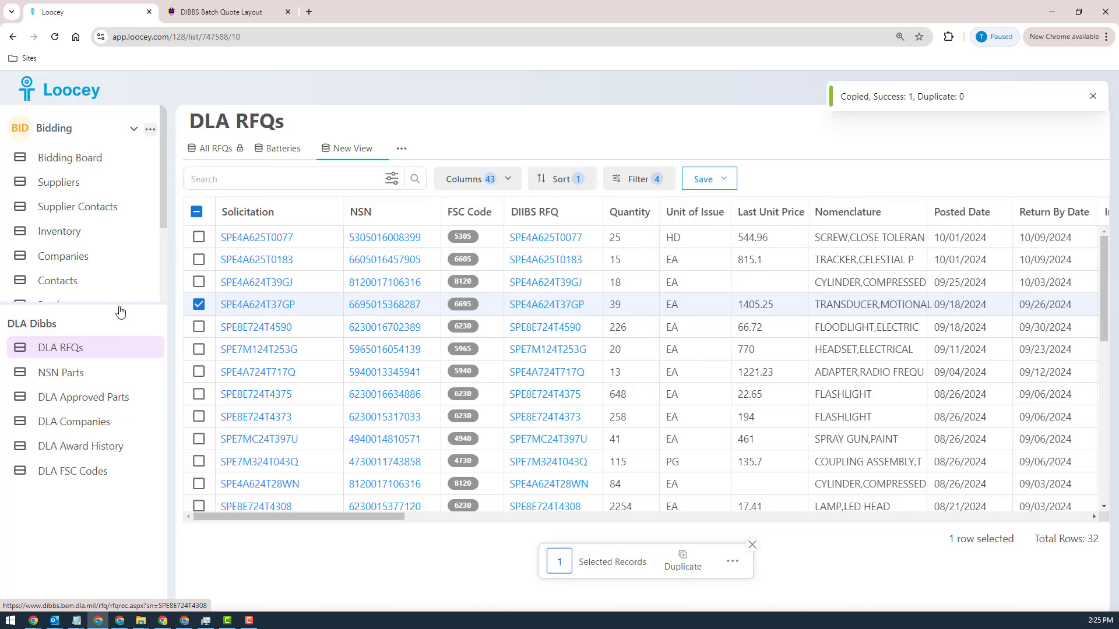
Step: Show the Bidding Board, check the bid status options for SPE4A624T37GP, and open its detail page
{"action": "left_click_drag", "start_coordinate": [107, 302], "coordinate": [105, 408]}
{"action": "left_click", "coordinate": [74, 163]}
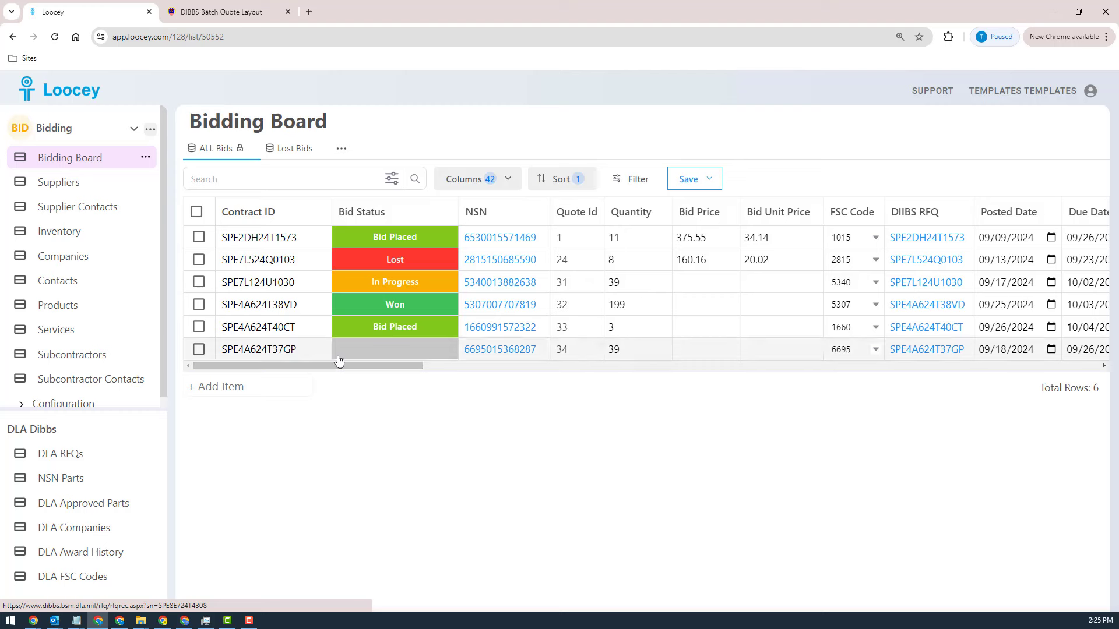
{"action": "left_click", "coordinate": [422, 349]}
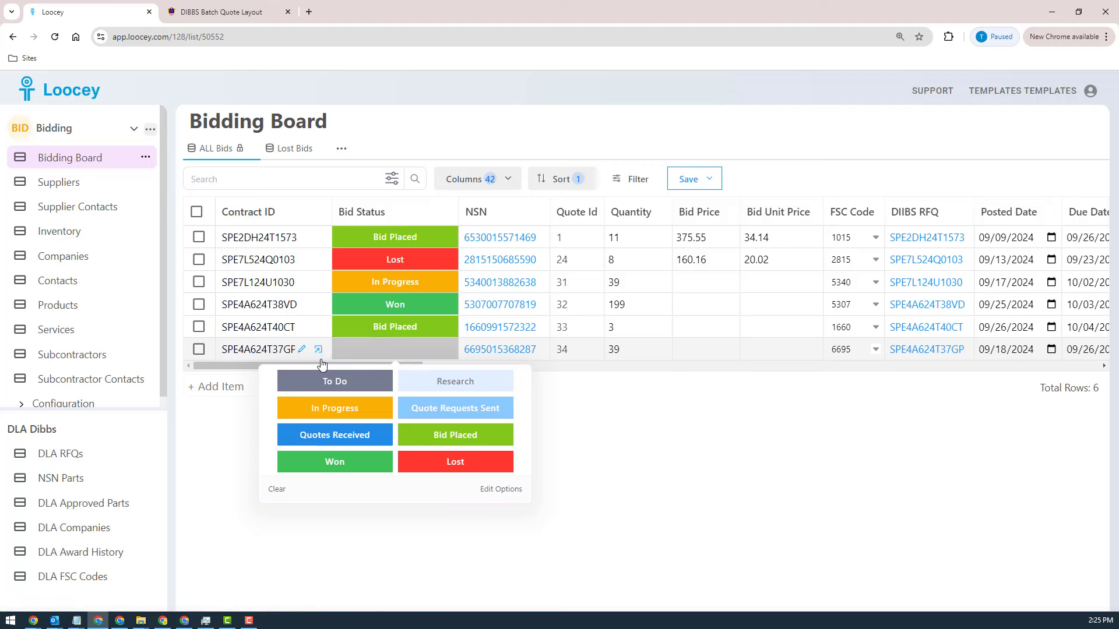
{"action": "left_click", "coordinate": [307, 350]}
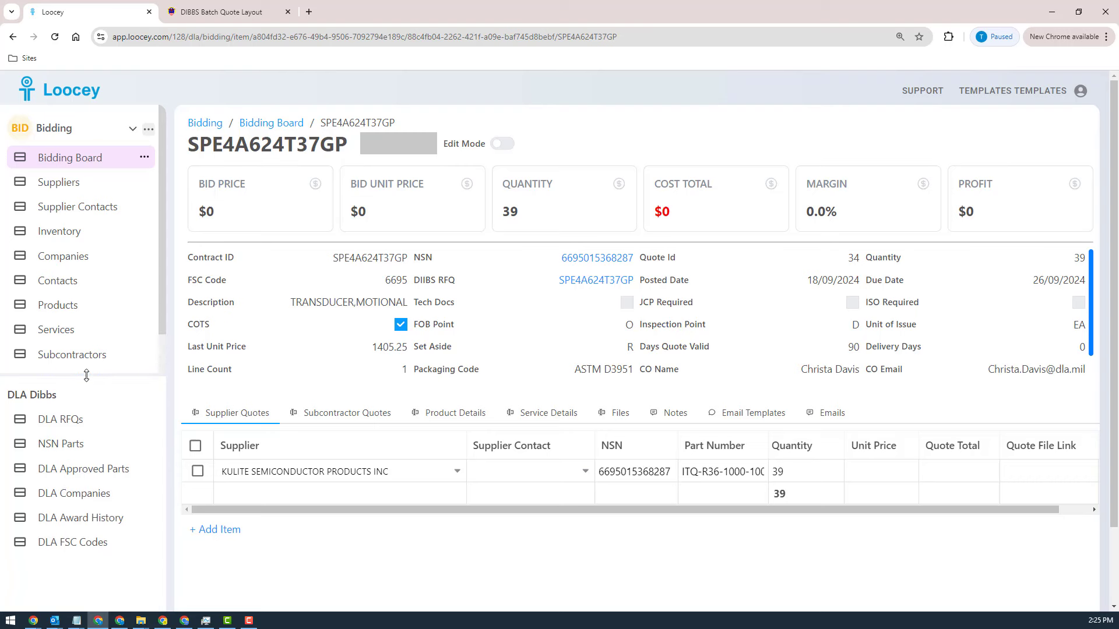
{"action": "left_click", "coordinate": [67, 523]}
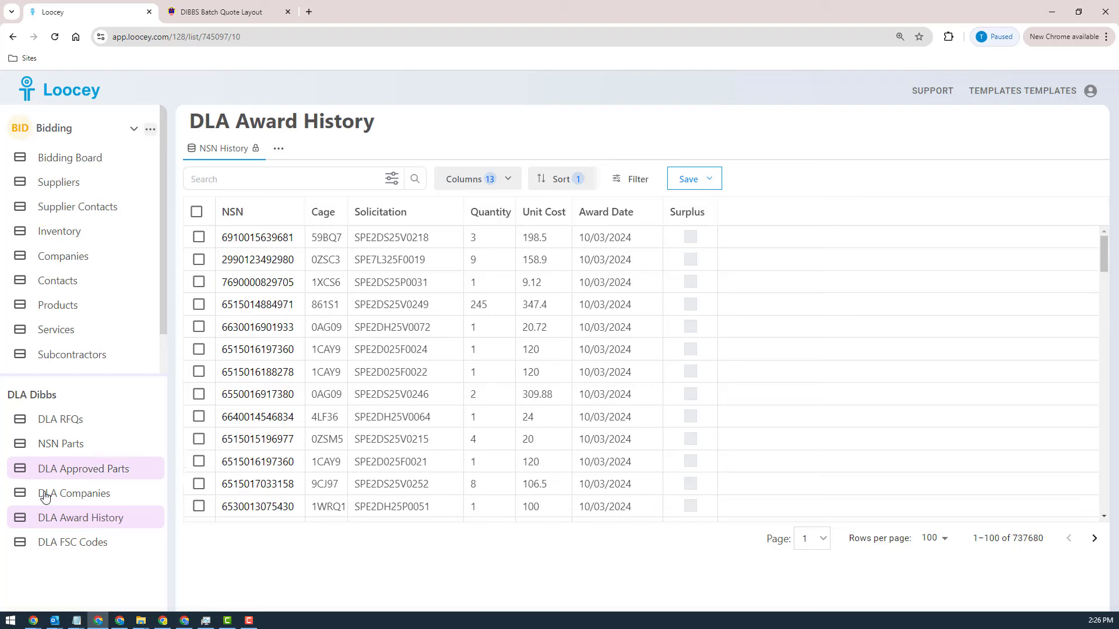
{"action": "left_click", "coordinate": [43, 446]}
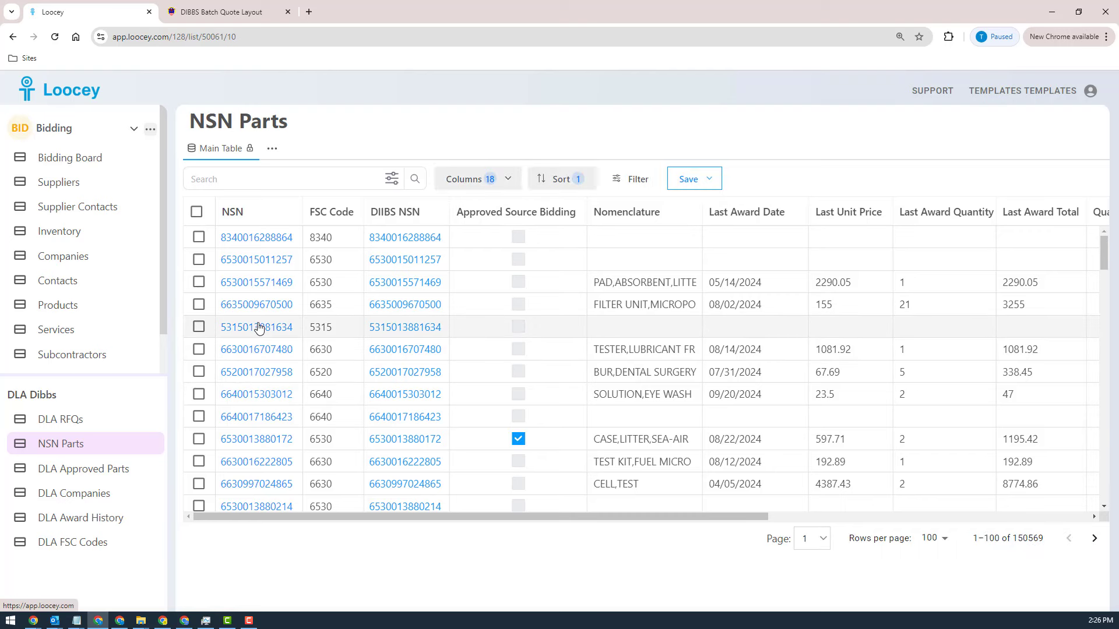
{"action": "left_click", "coordinate": [258, 327]}
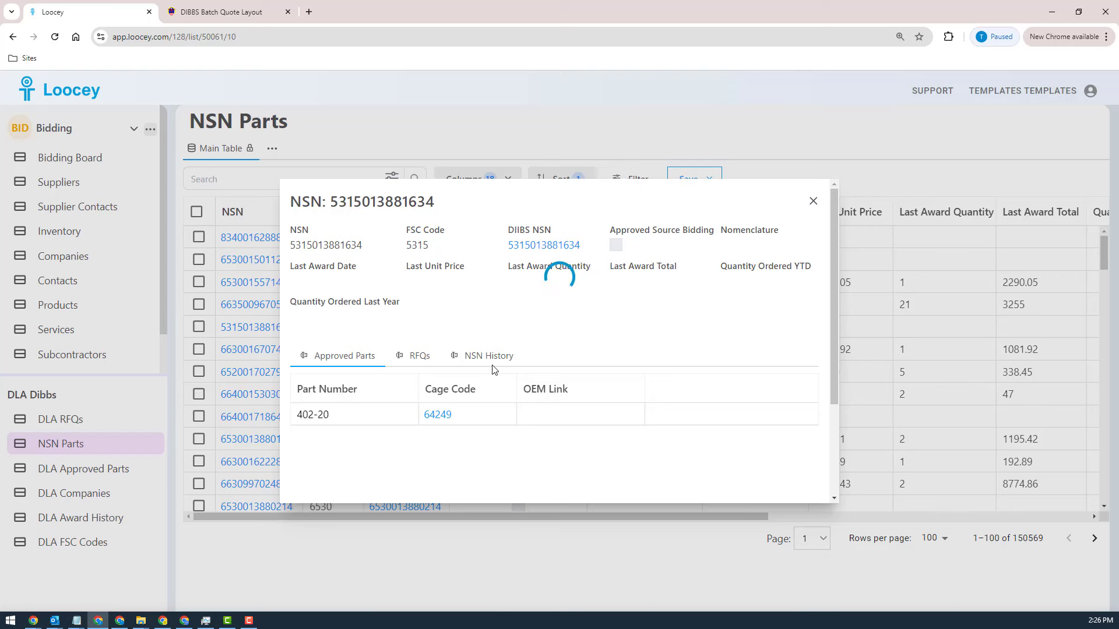
{"action": "left_click", "coordinate": [481, 357]}
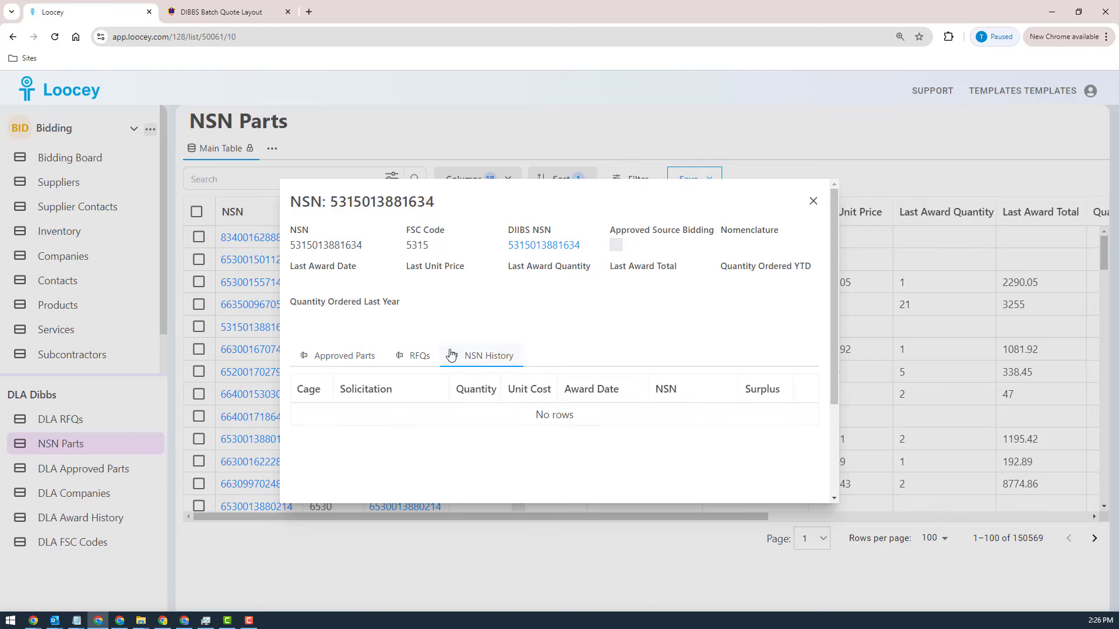
{"action": "left_click", "coordinate": [813, 203]}
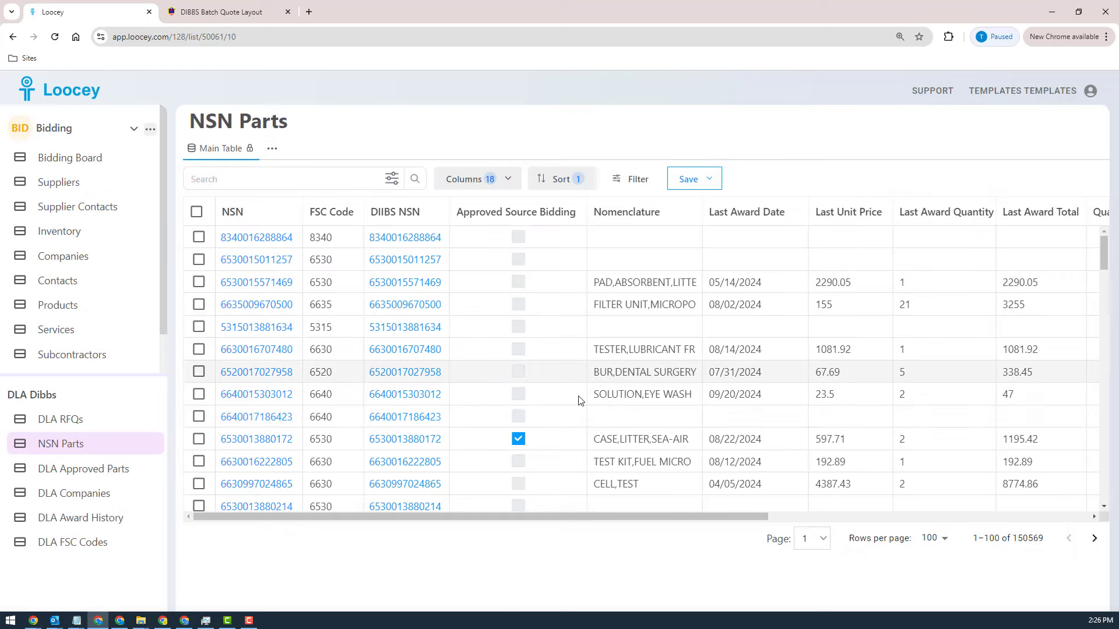
{"action": "left_click", "coordinate": [251, 374]}
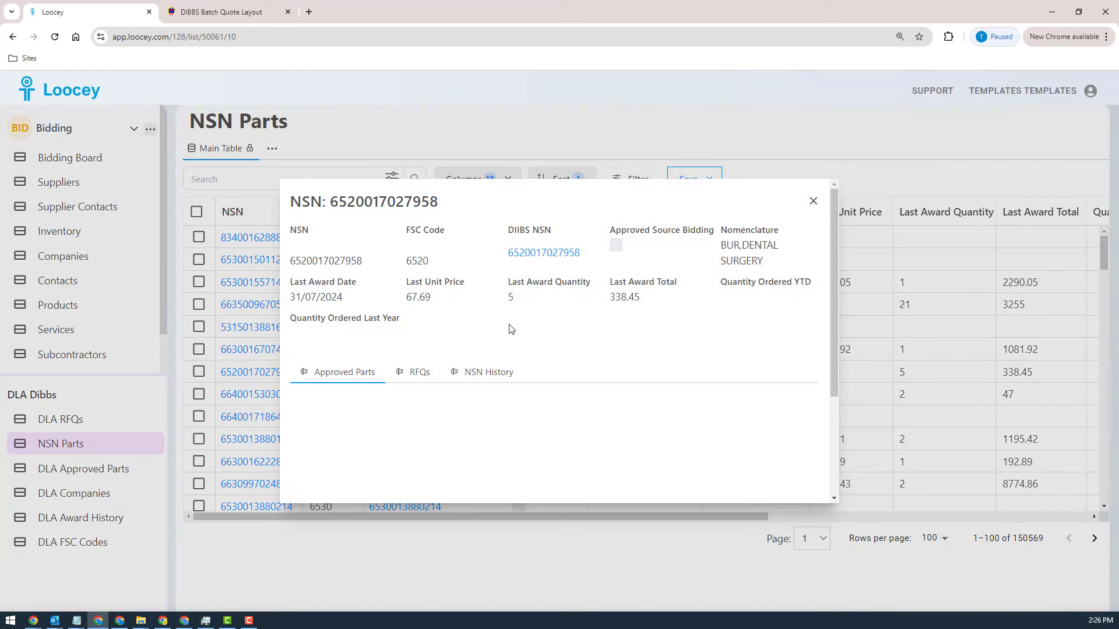
{"action": "left_click", "coordinate": [491, 375]}
{"action": "scroll", "coordinate": [689, 400], "scroll_direction": "down", "scroll_amount": 3}
{"action": "scroll", "coordinate": [691, 399], "scroll_direction": "up", "scroll_amount": 2}
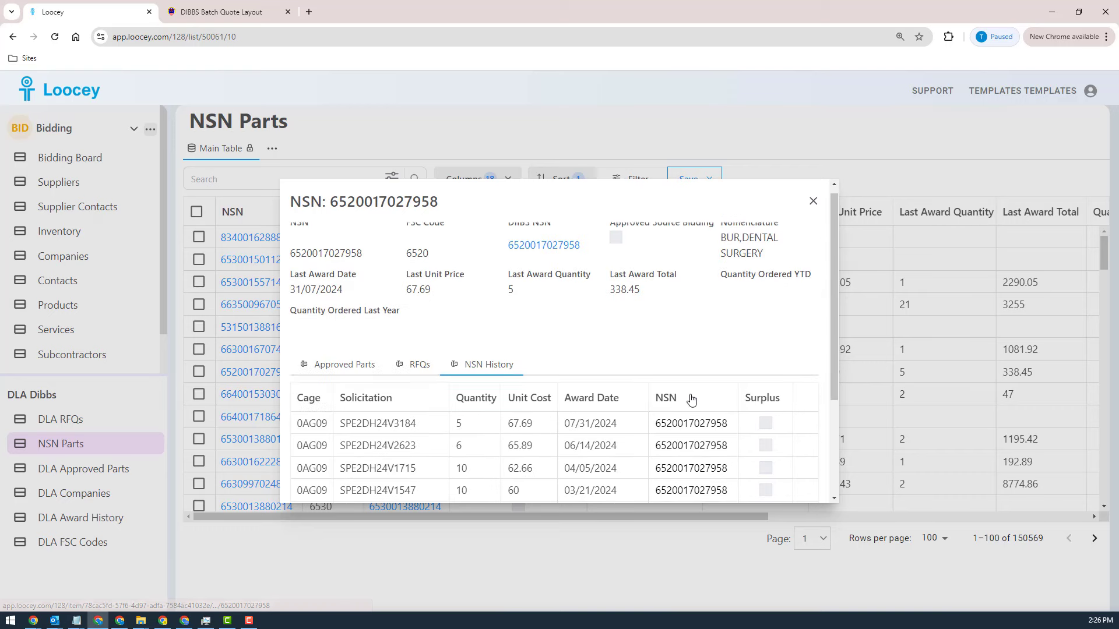
{"action": "scroll", "coordinate": [405, 256], "scroll_direction": "down", "scroll_amount": 3}
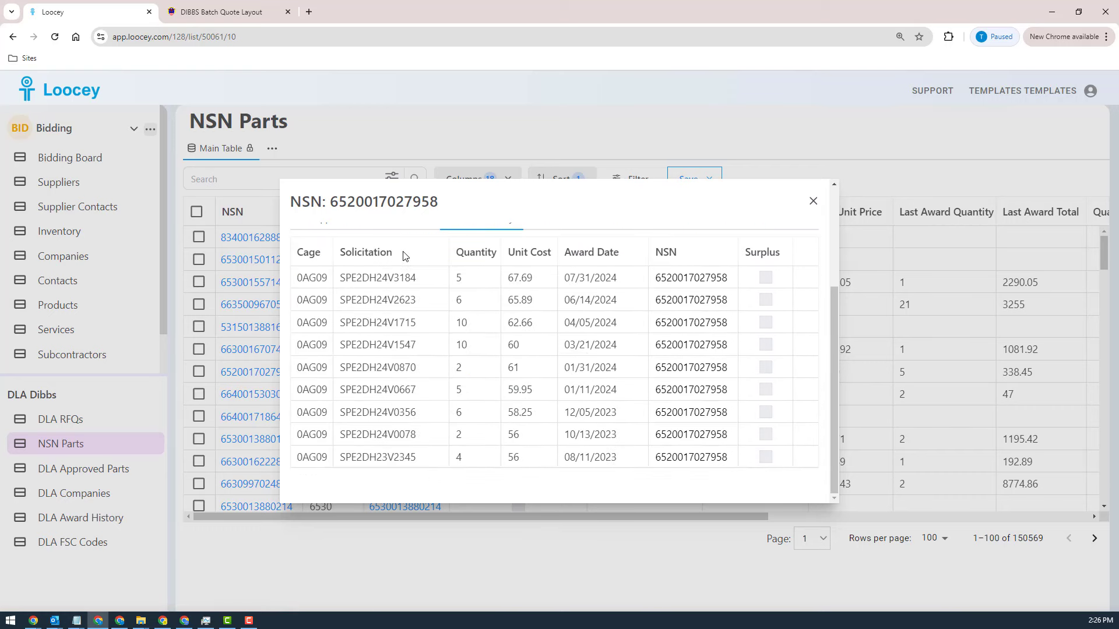
{"action": "scroll", "coordinate": [405, 256], "scroll_direction": "up", "scroll_amount": 3}
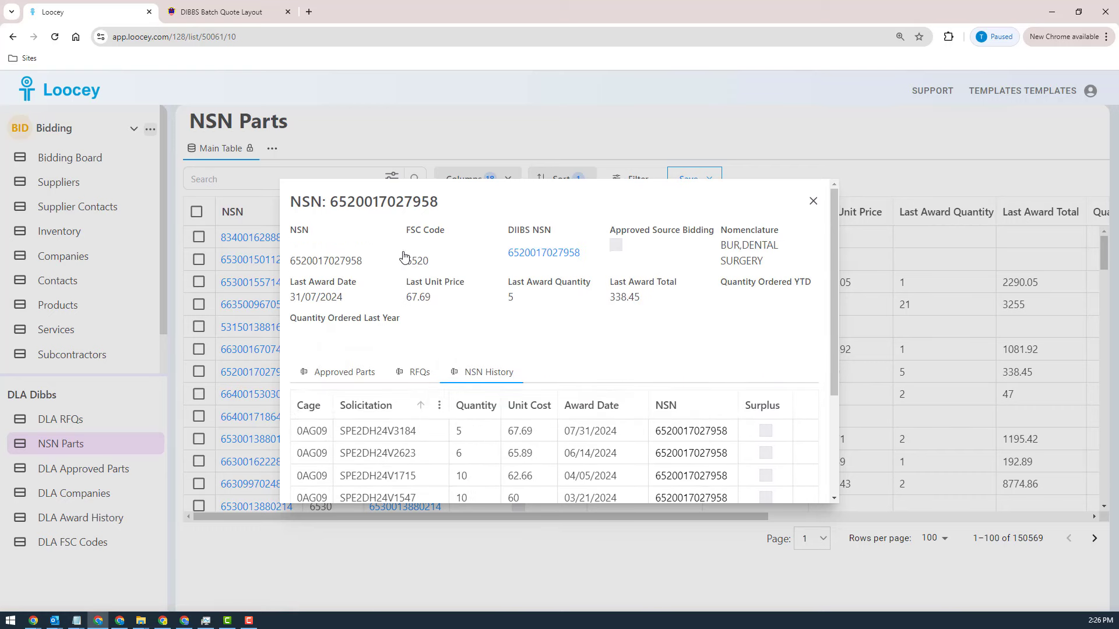
{"action": "double_click", "coordinate": [371, 202]}
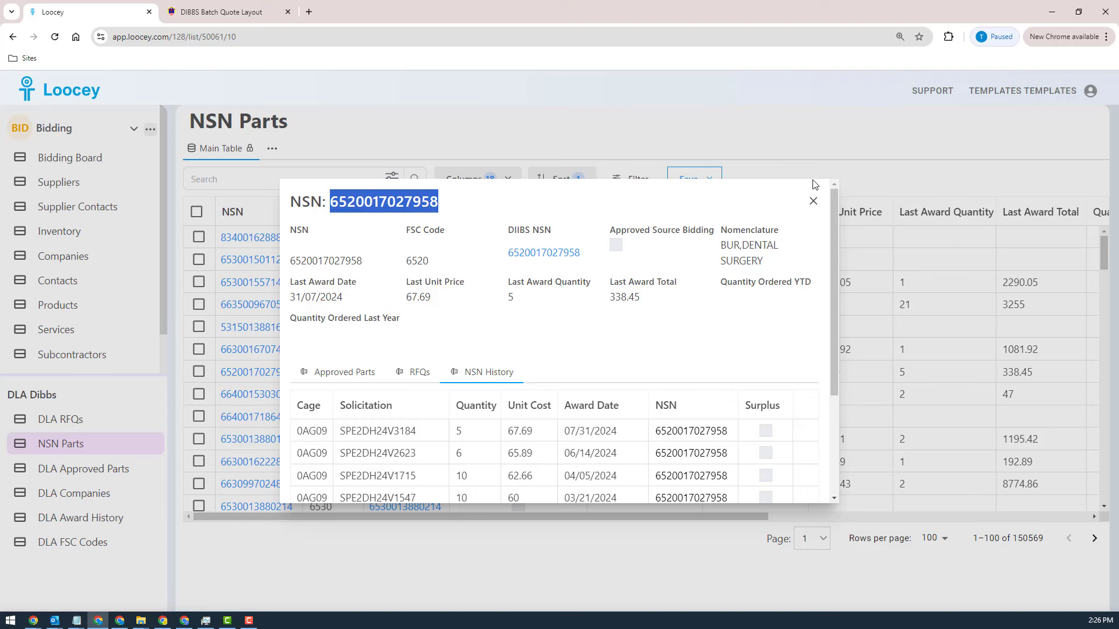
{"action": "left_click", "coordinate": [813, 201]}
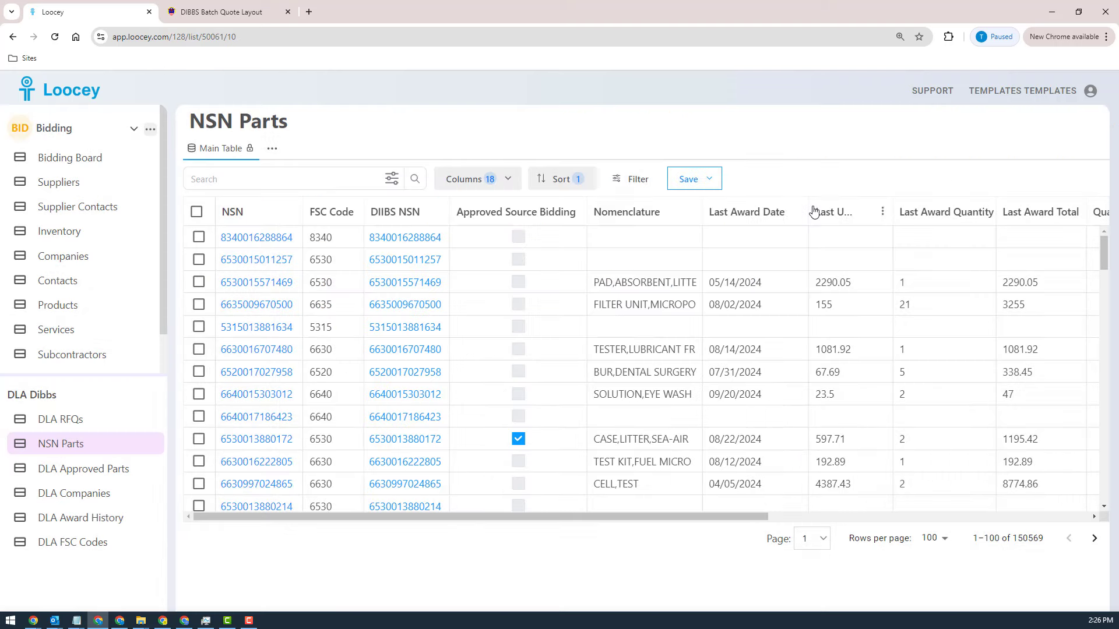
{"action": "left_click", "coordinate": [81, 523]}
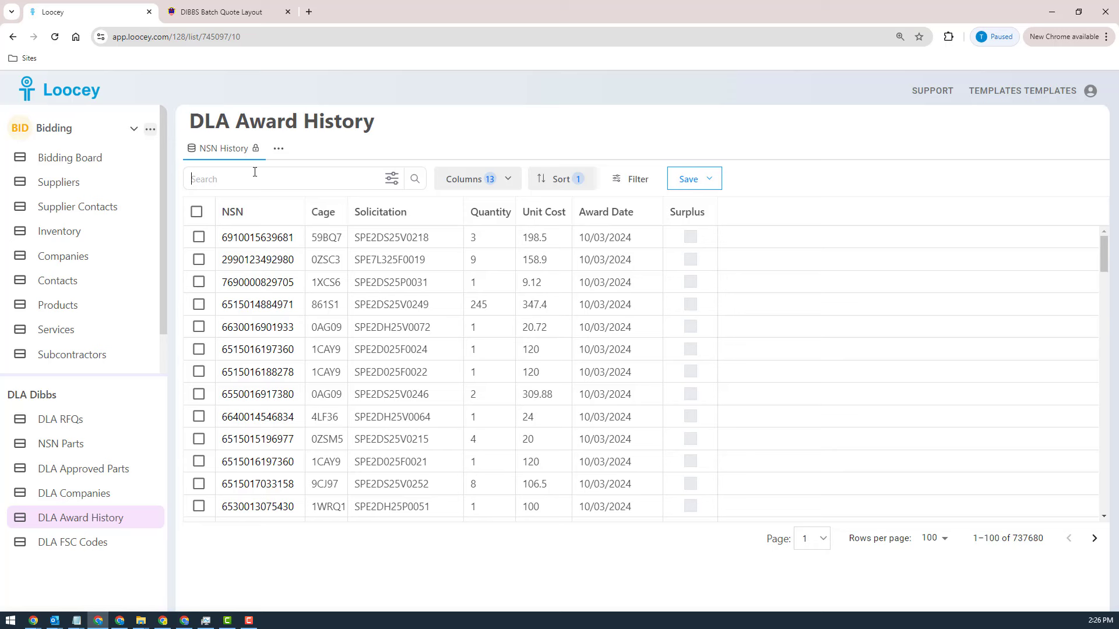
{"action": "key", "text": "ctrl+v"}
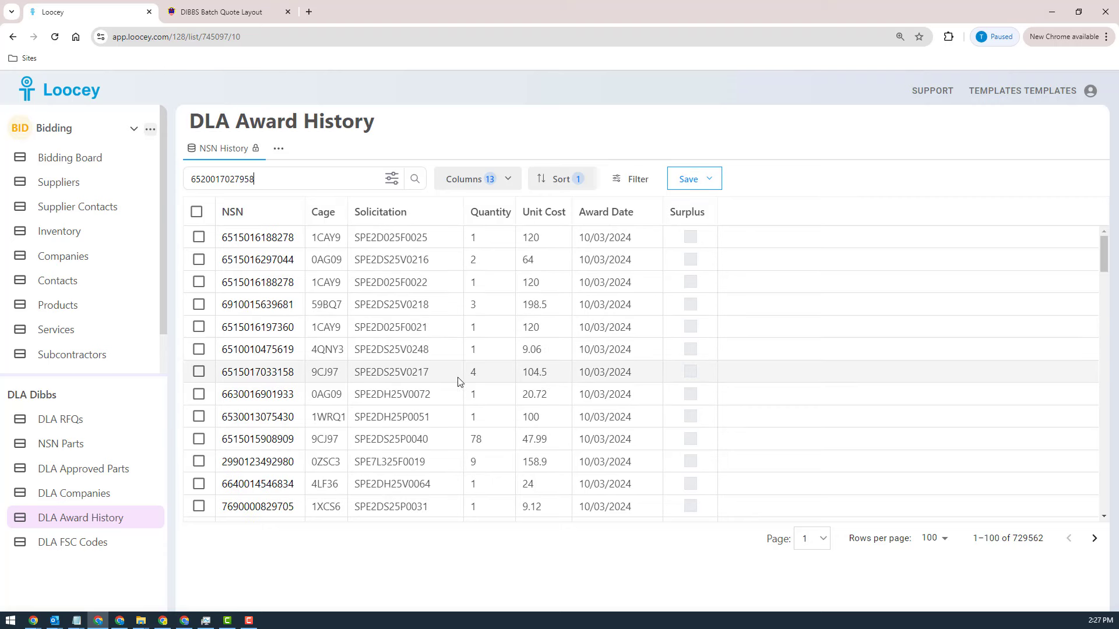
{"action": "left_click", "coordinate": [391, 186]}
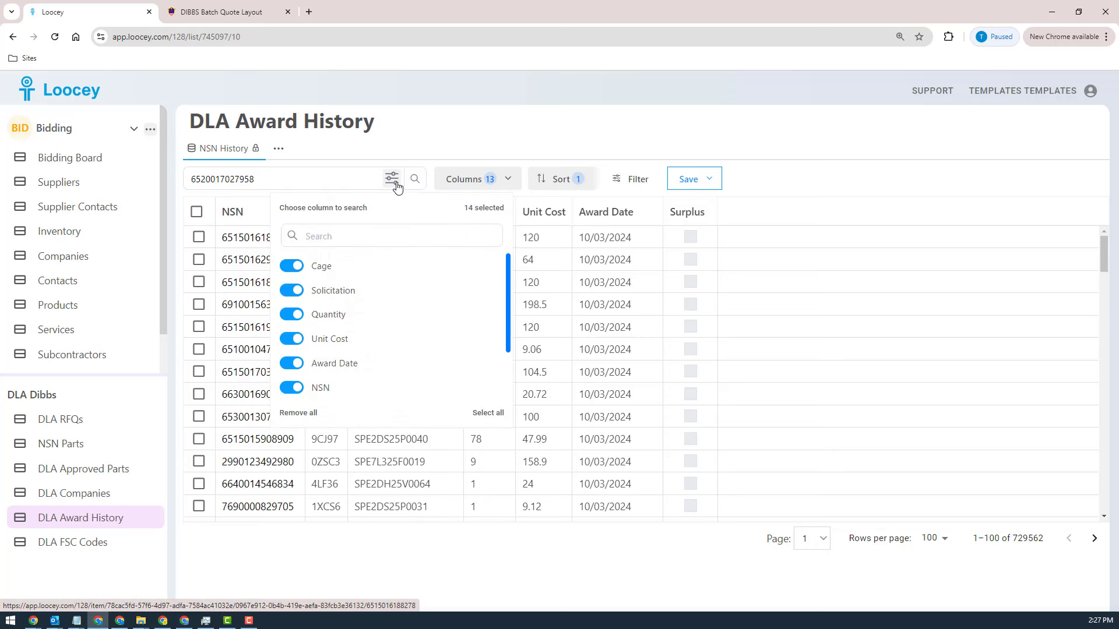
{"action": "left_click", "coordinate": [313, 413]}
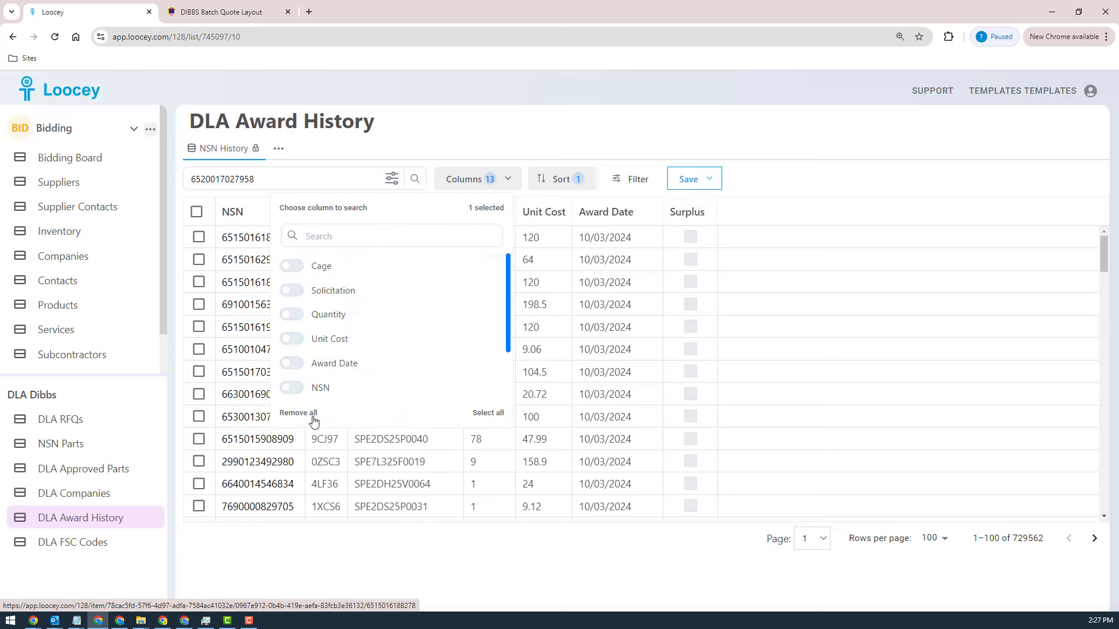
{"action": "left_click", "coordinate": [293, 389]}
{"action": "left_click", "coordinate": [420, 185]}
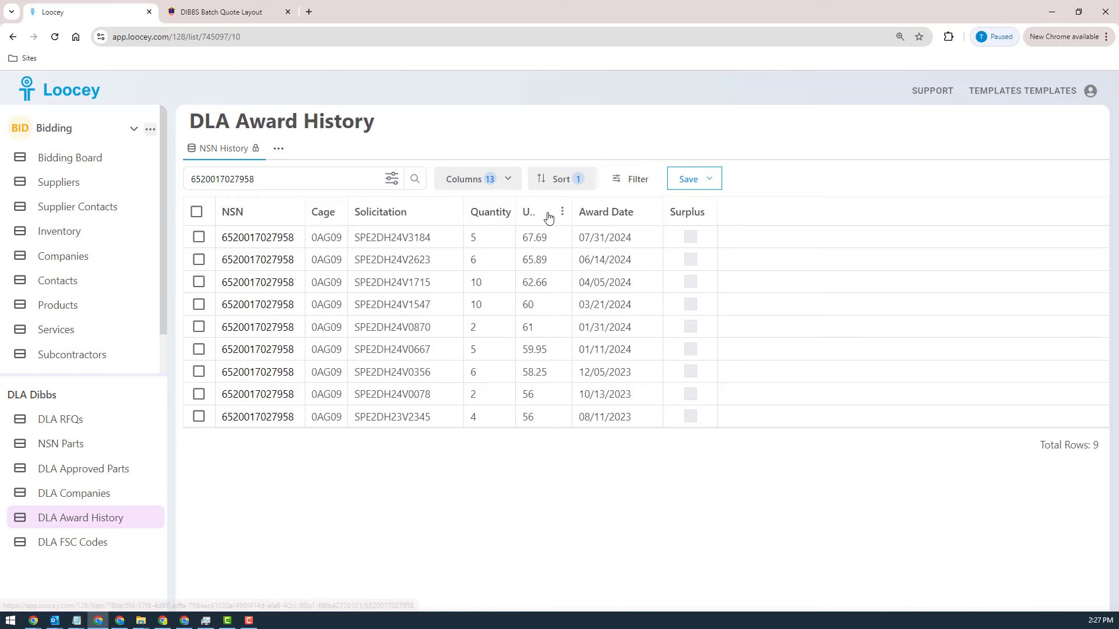
Step: Look at the advanced filter options and the searchable column choices for the award history list without changing them
{"action": "left_click", "coordinate": [639, 179]}
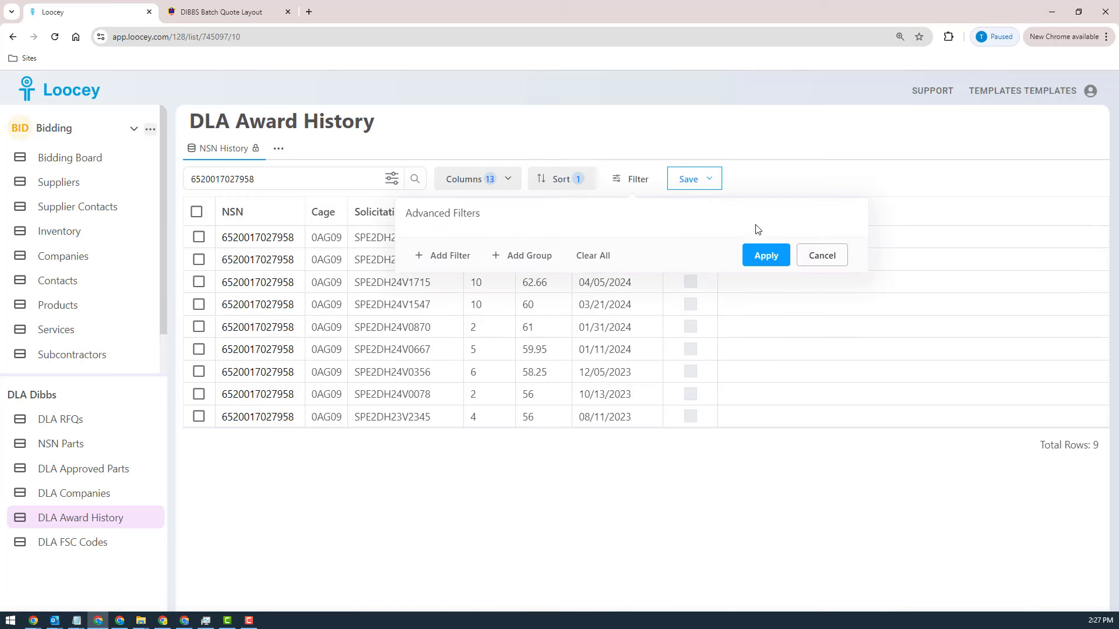
{"action": "left_click", "coordinate": [819, 261]}
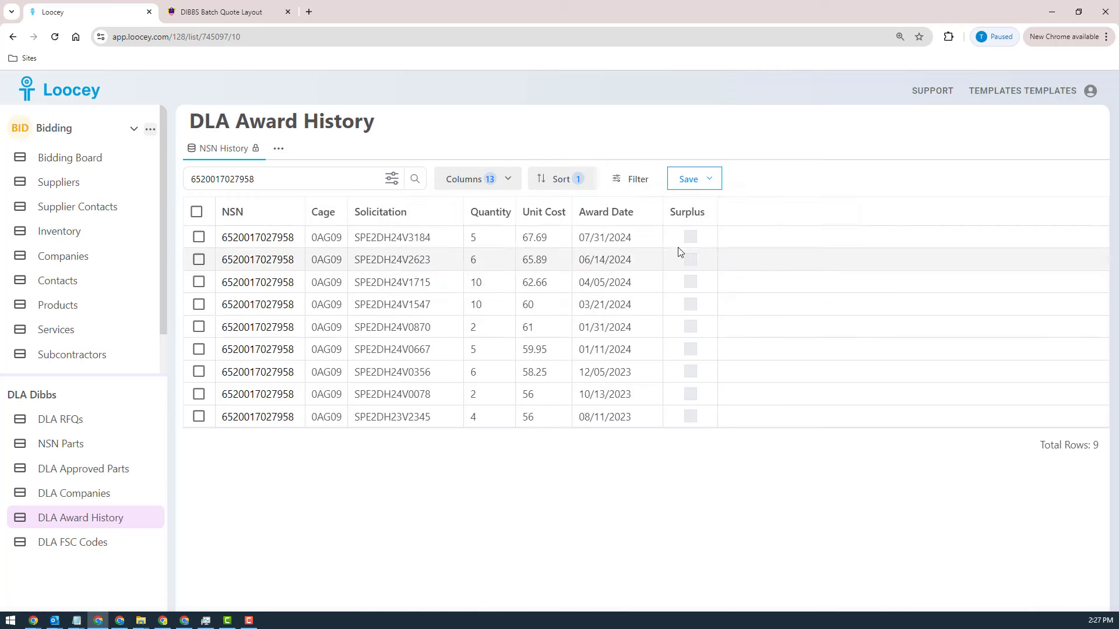
{"action": "left_click", "coordinate": [392, 180]}
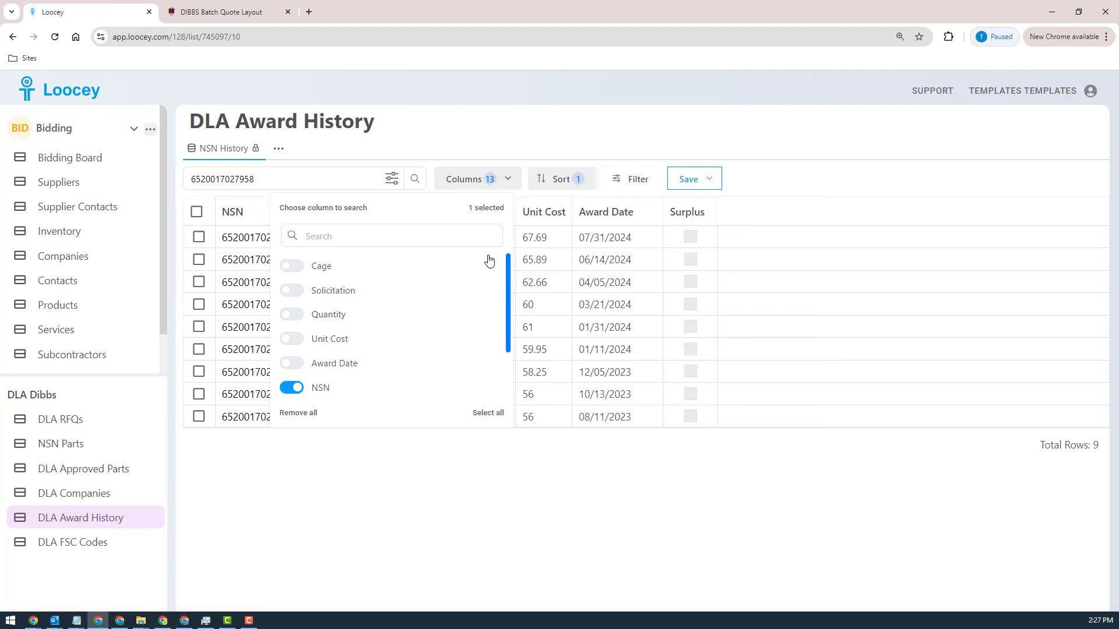
{"action": "left_click", "coordinate": [546, 533]}
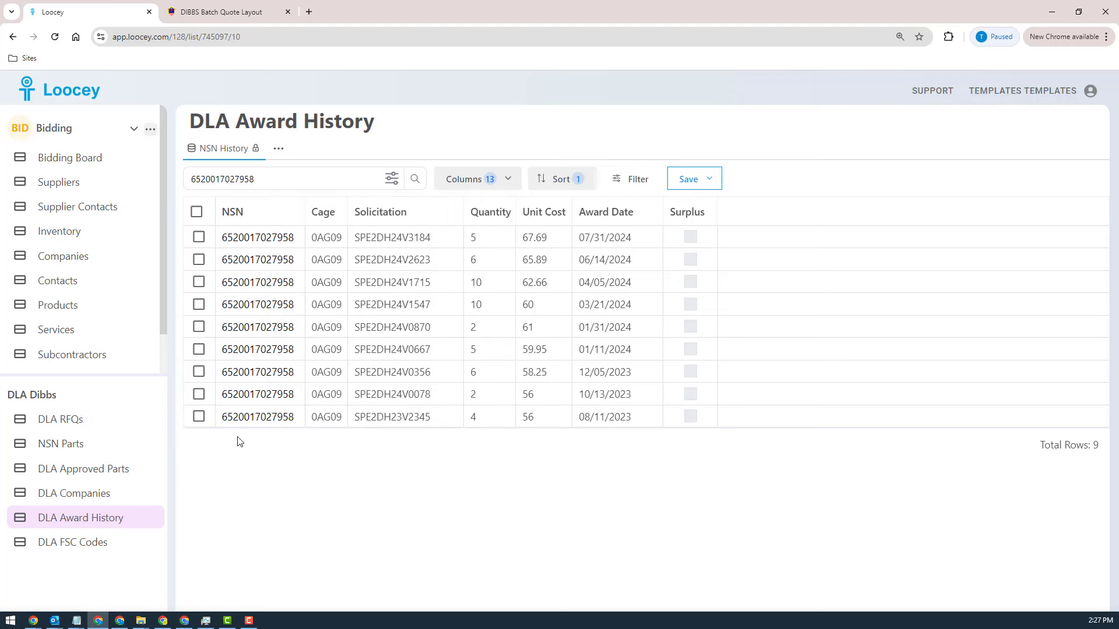